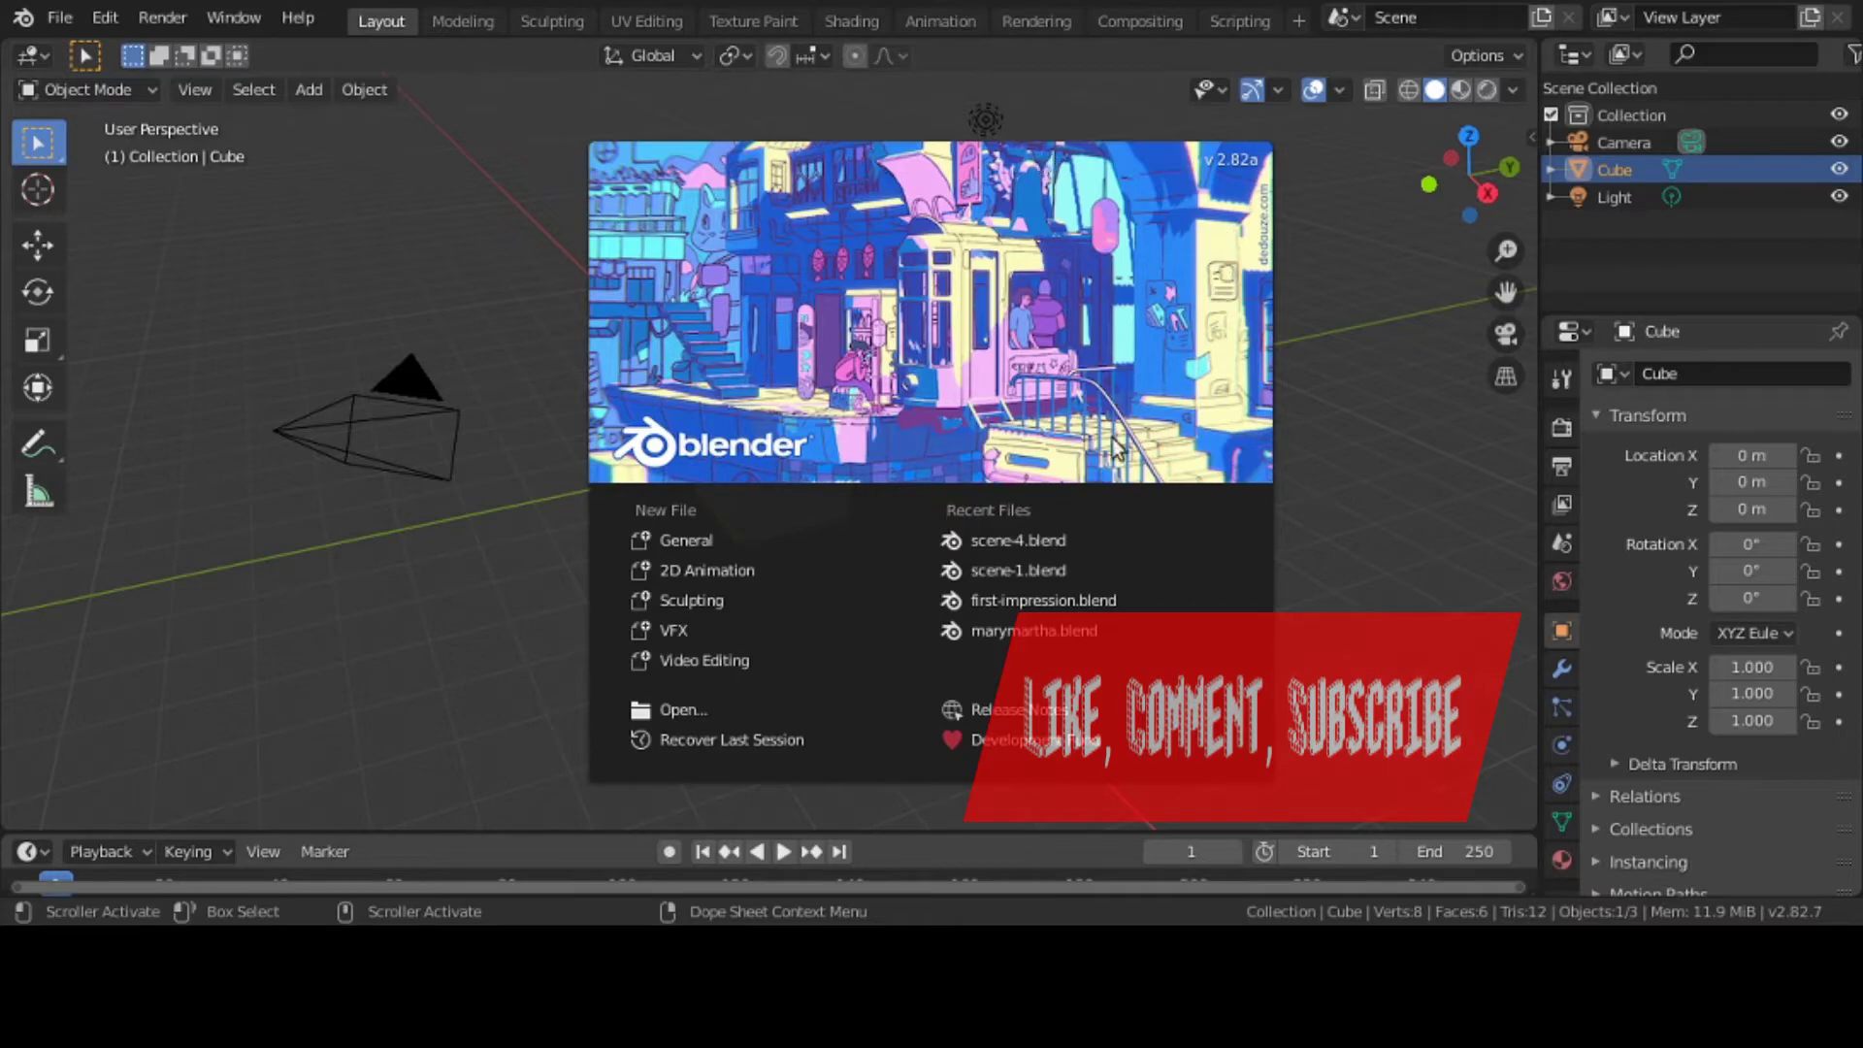
{"action": "left_click", "coordinate": [1046, 539]}
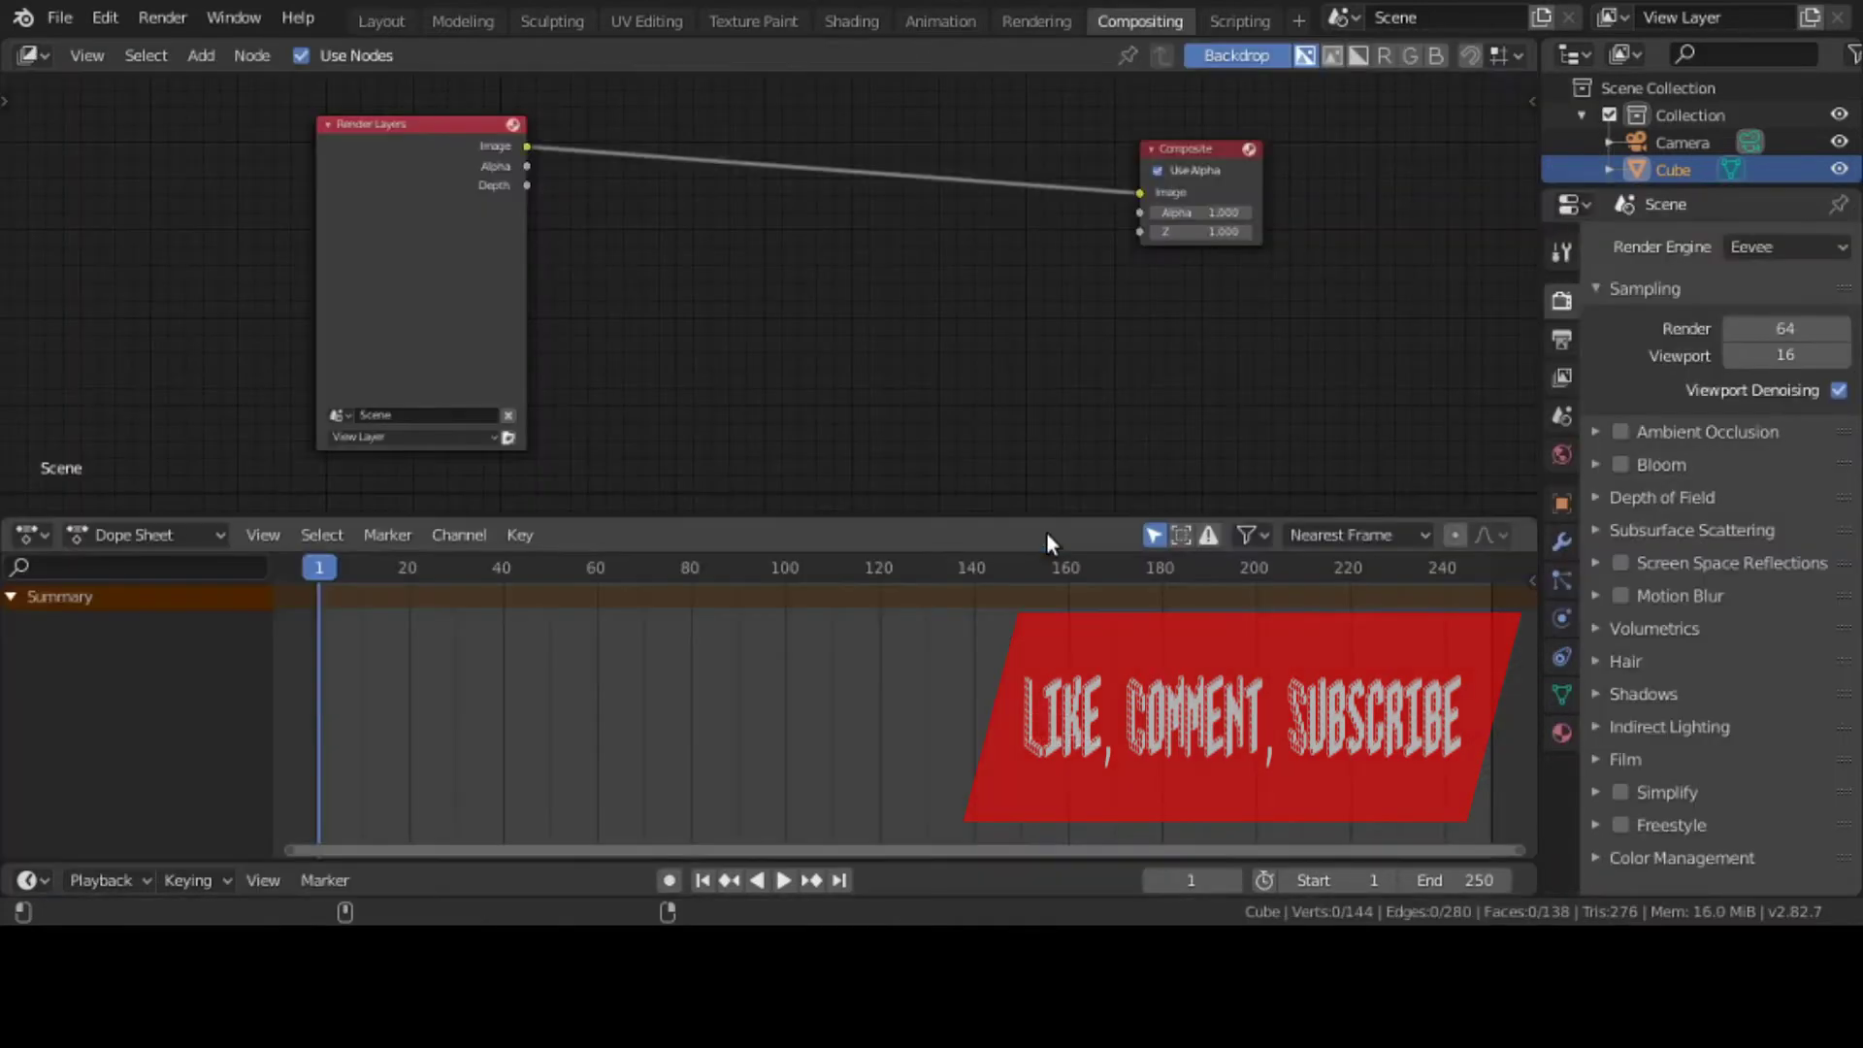
{"action": "left_click", "coordinate": [398, 23]}
{"action": "middle_click_drag", "start_coordinate": [853, 533], "coordinate": [1076, 423]}
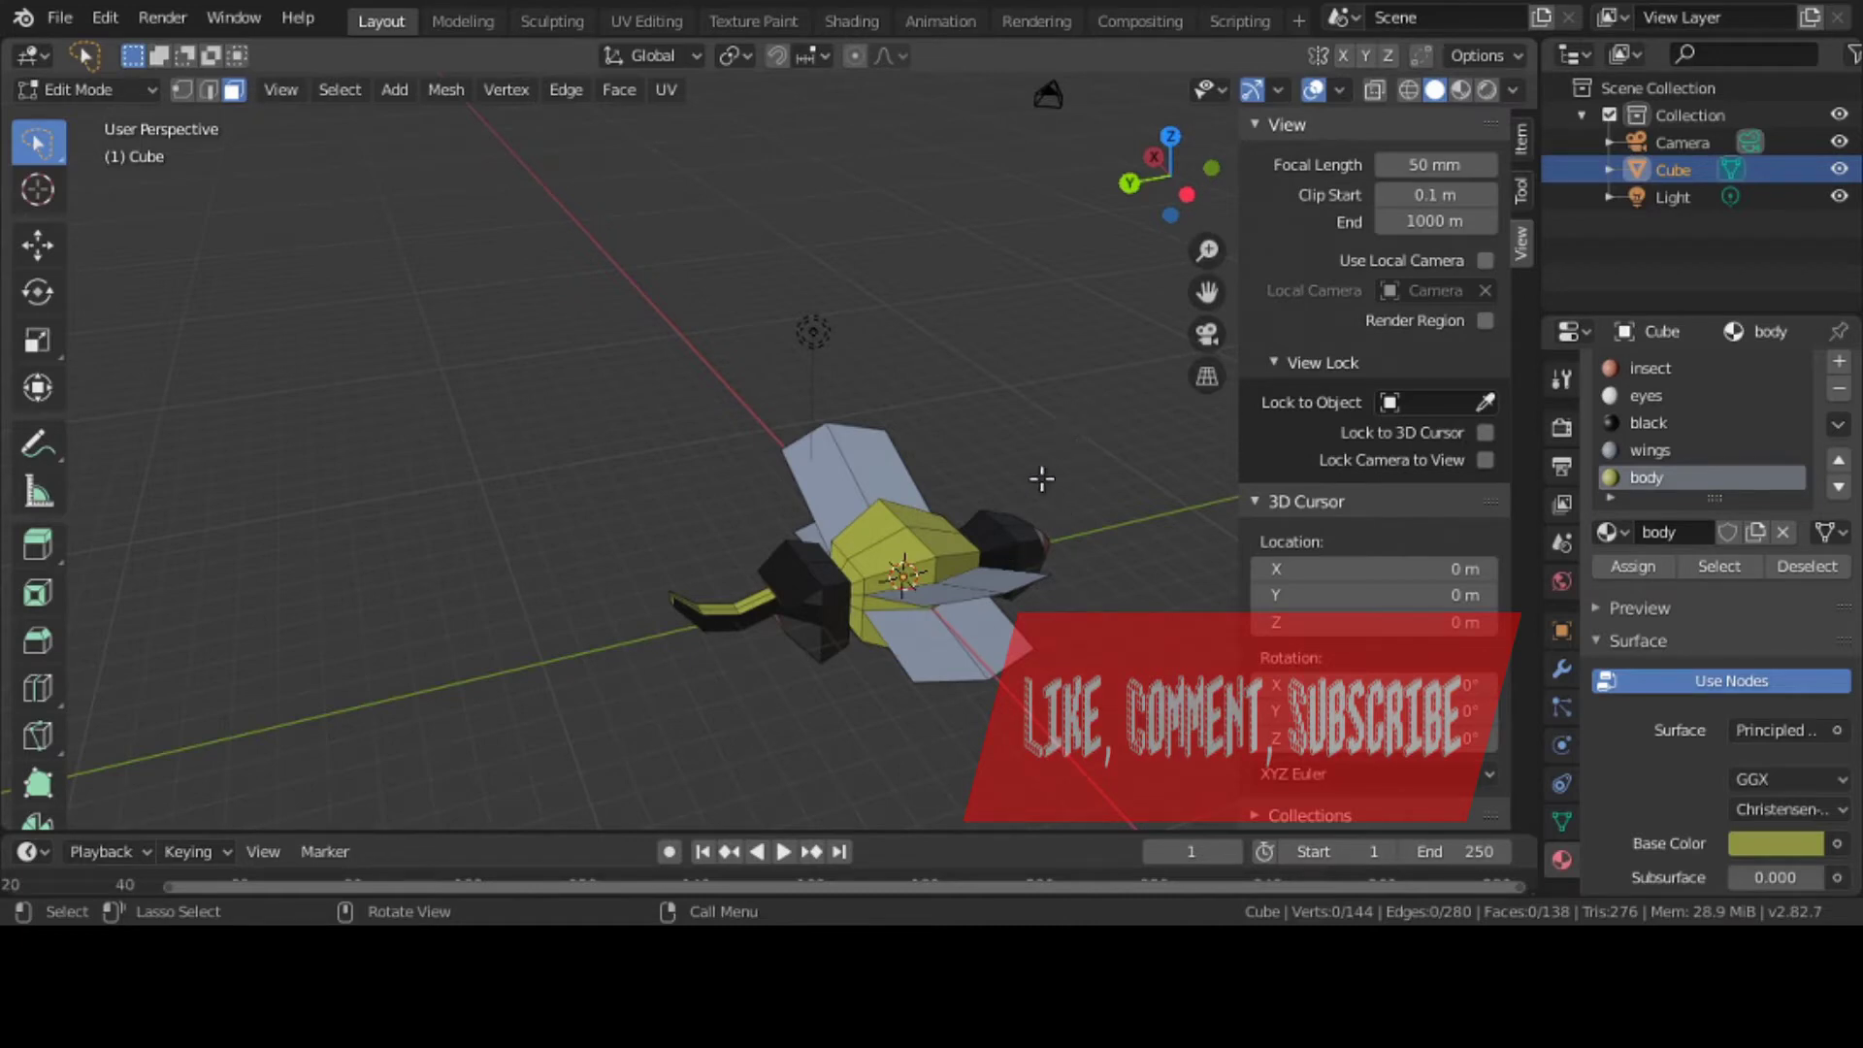
{"action": "middle_click_drag", "start_coordinate": [1039, 478], "coordinate": [806, 577]}
{"action": "middle_click_drag", "start_coordinate": [742, 676], "coordinate": [624, 594]}
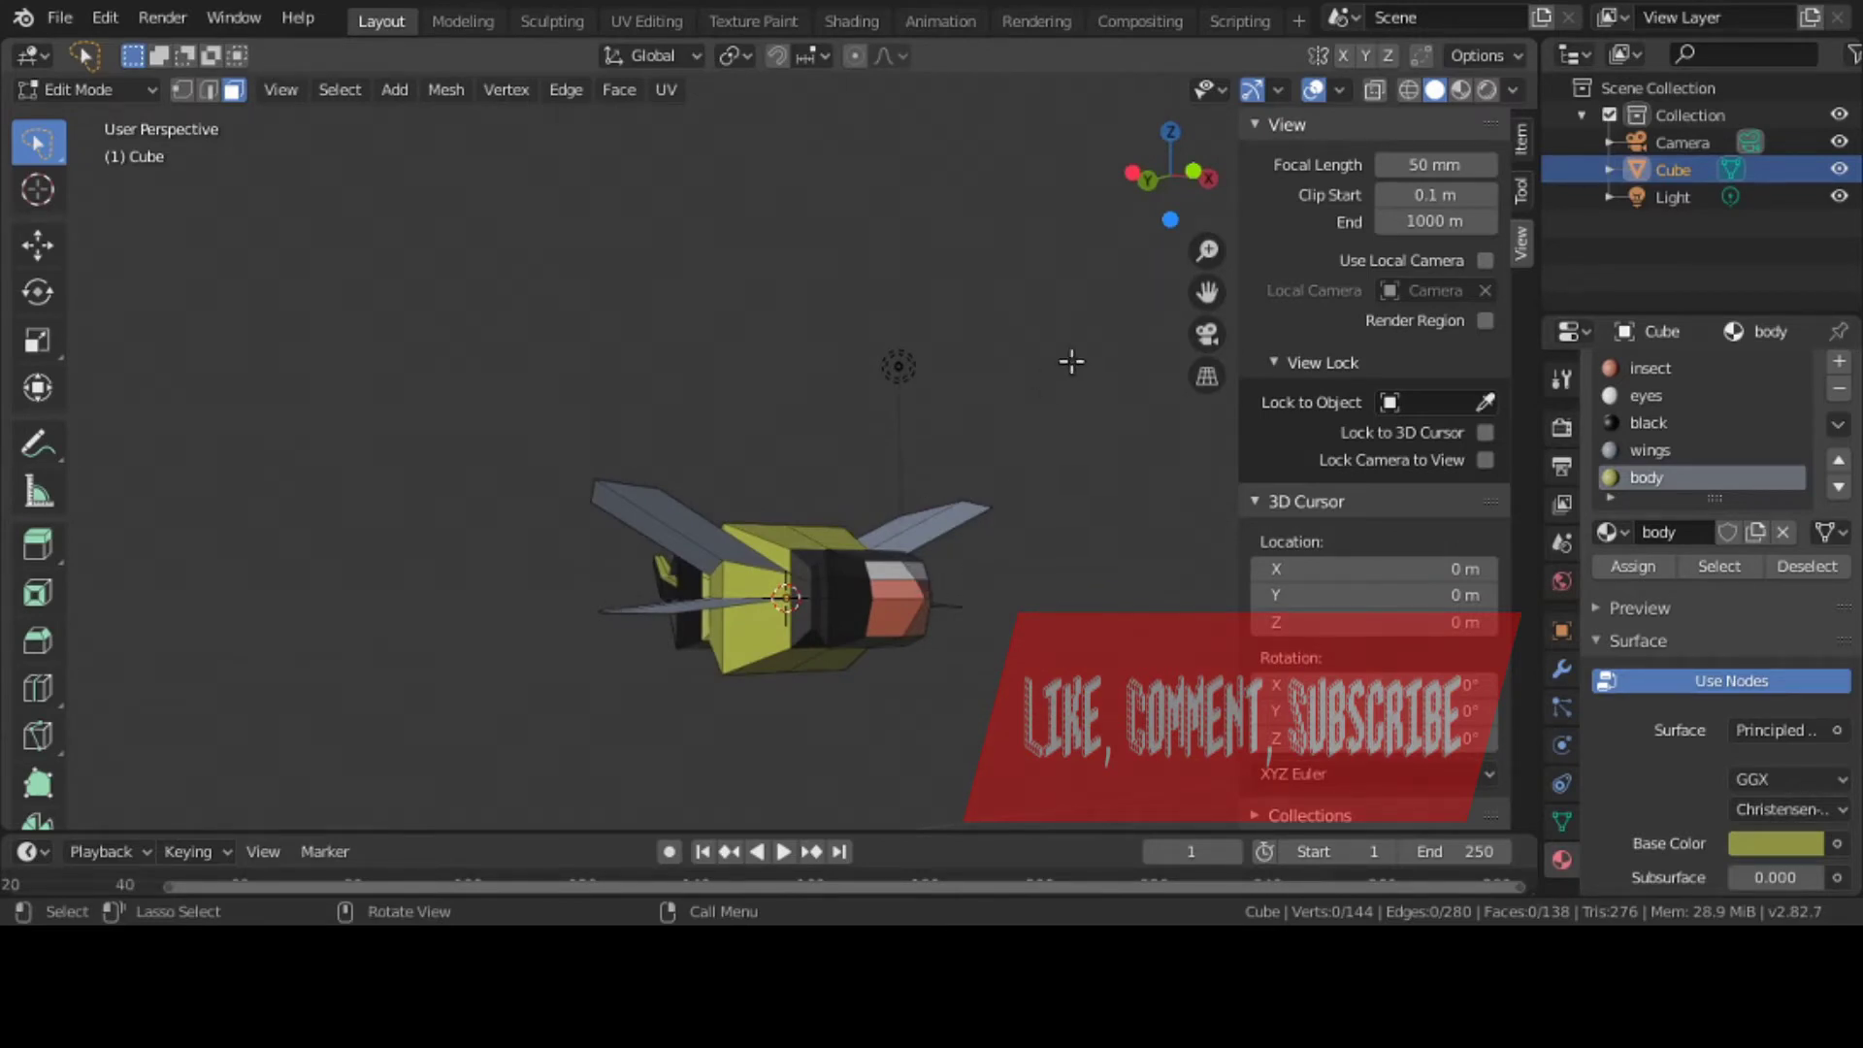
Return to the Compositing workspace and toggle Use Nodes off and back on
{"action": "left_click", "coordinate": [1159, 20]}
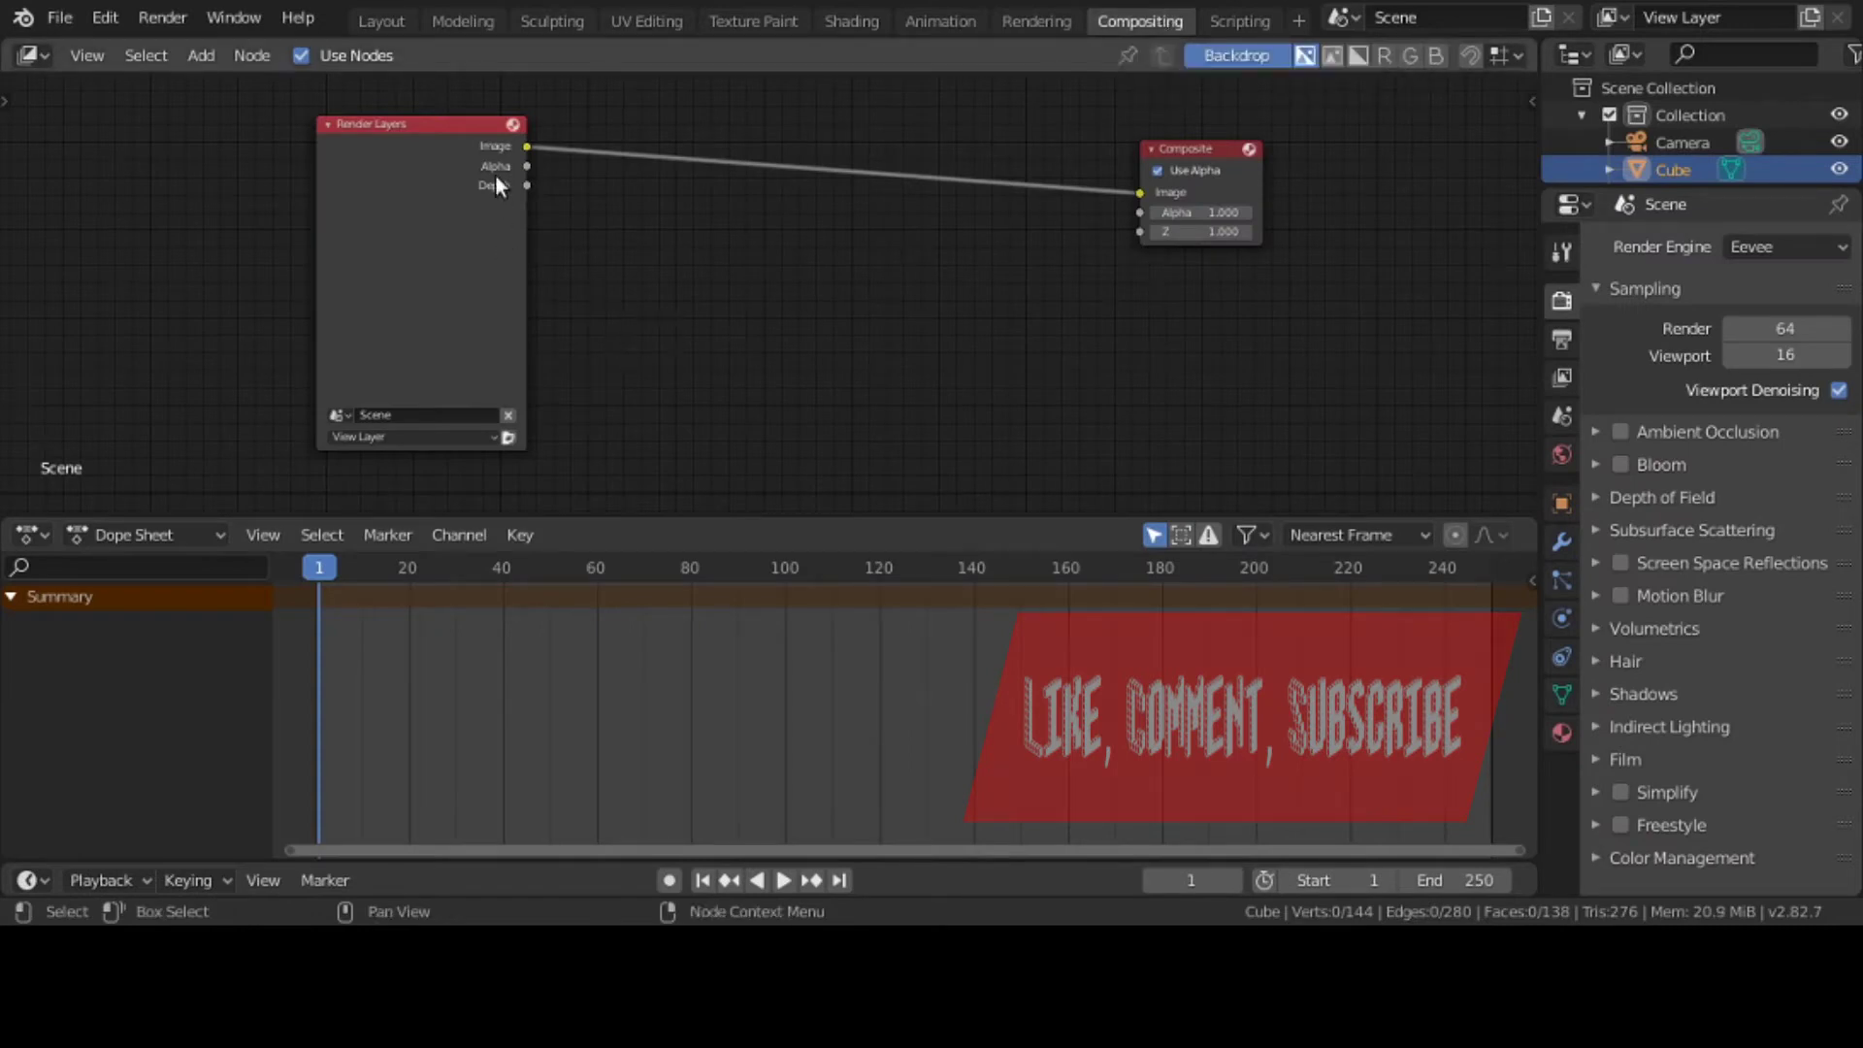
{"action": "left_click", "coordinate": [363, 60]}
{"action": "left_click", "coordinate": [363, 61]}
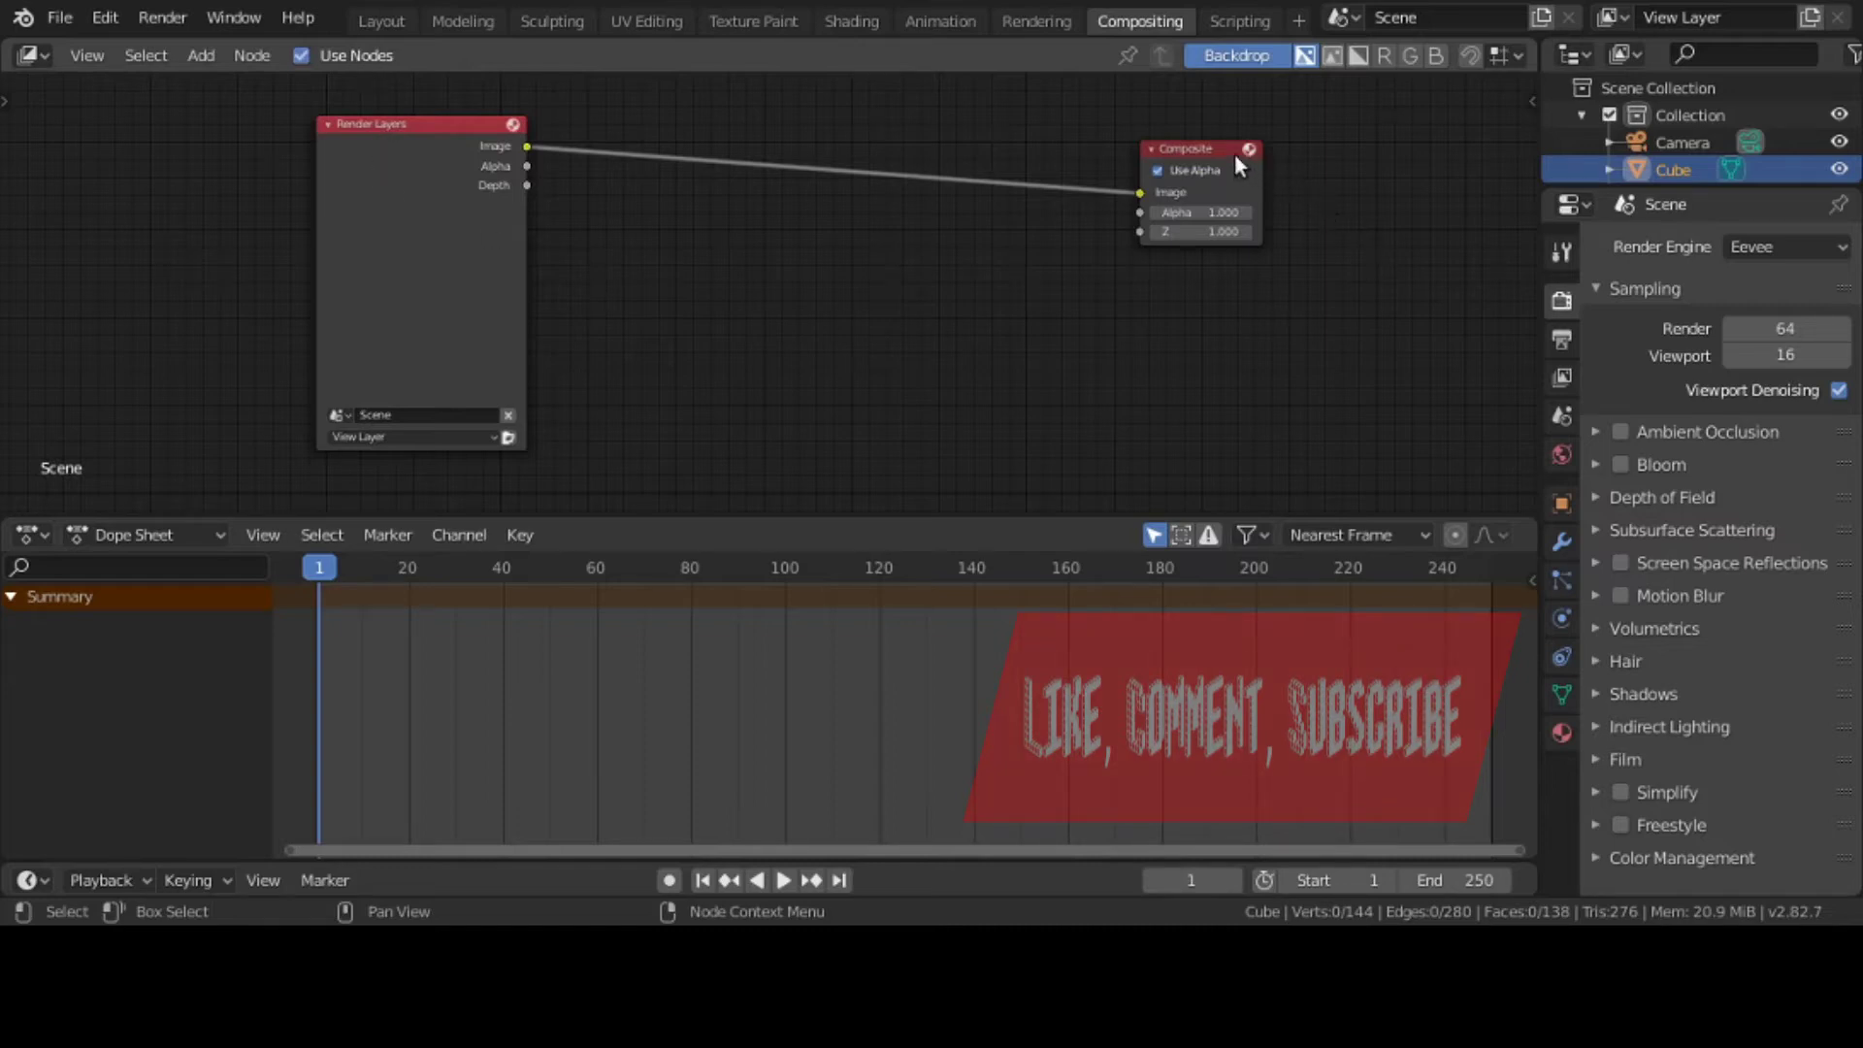
{"action": "left_click", "coordinate": [352, 435]}
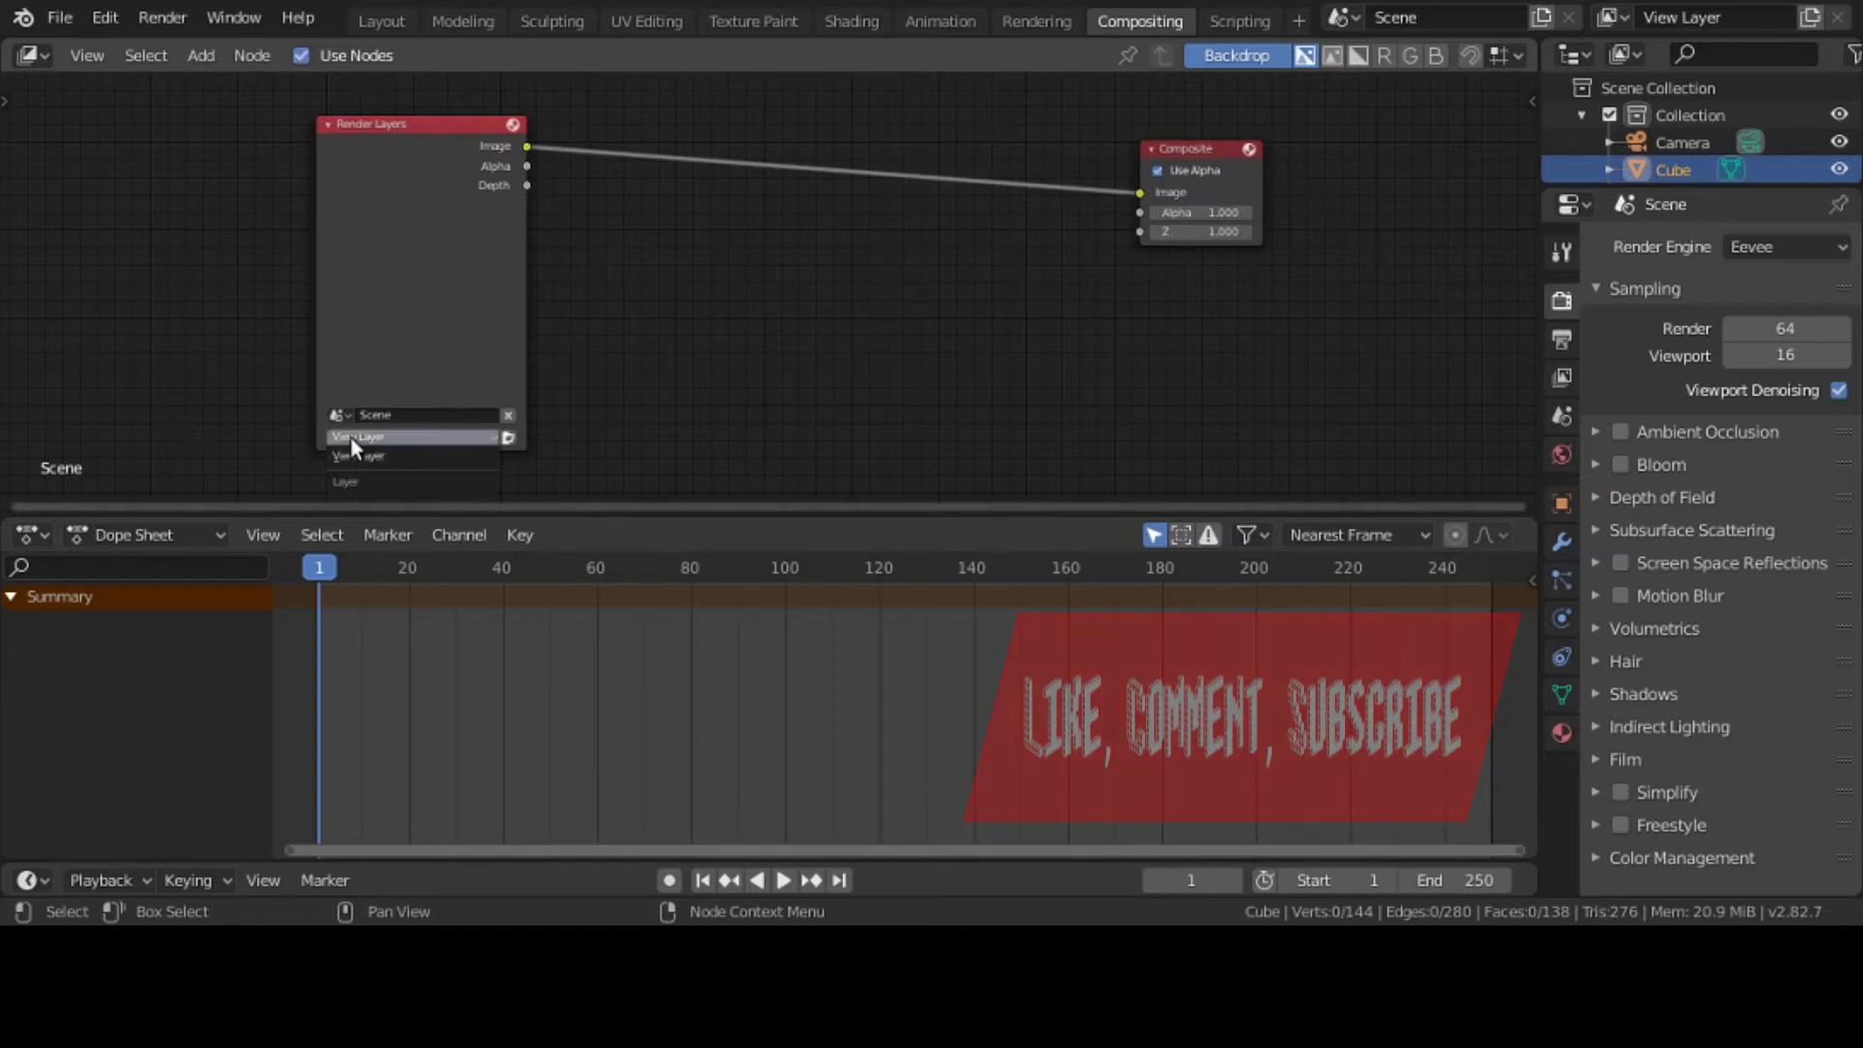
{"action": "left_click", "coordinate": [384, 456]}
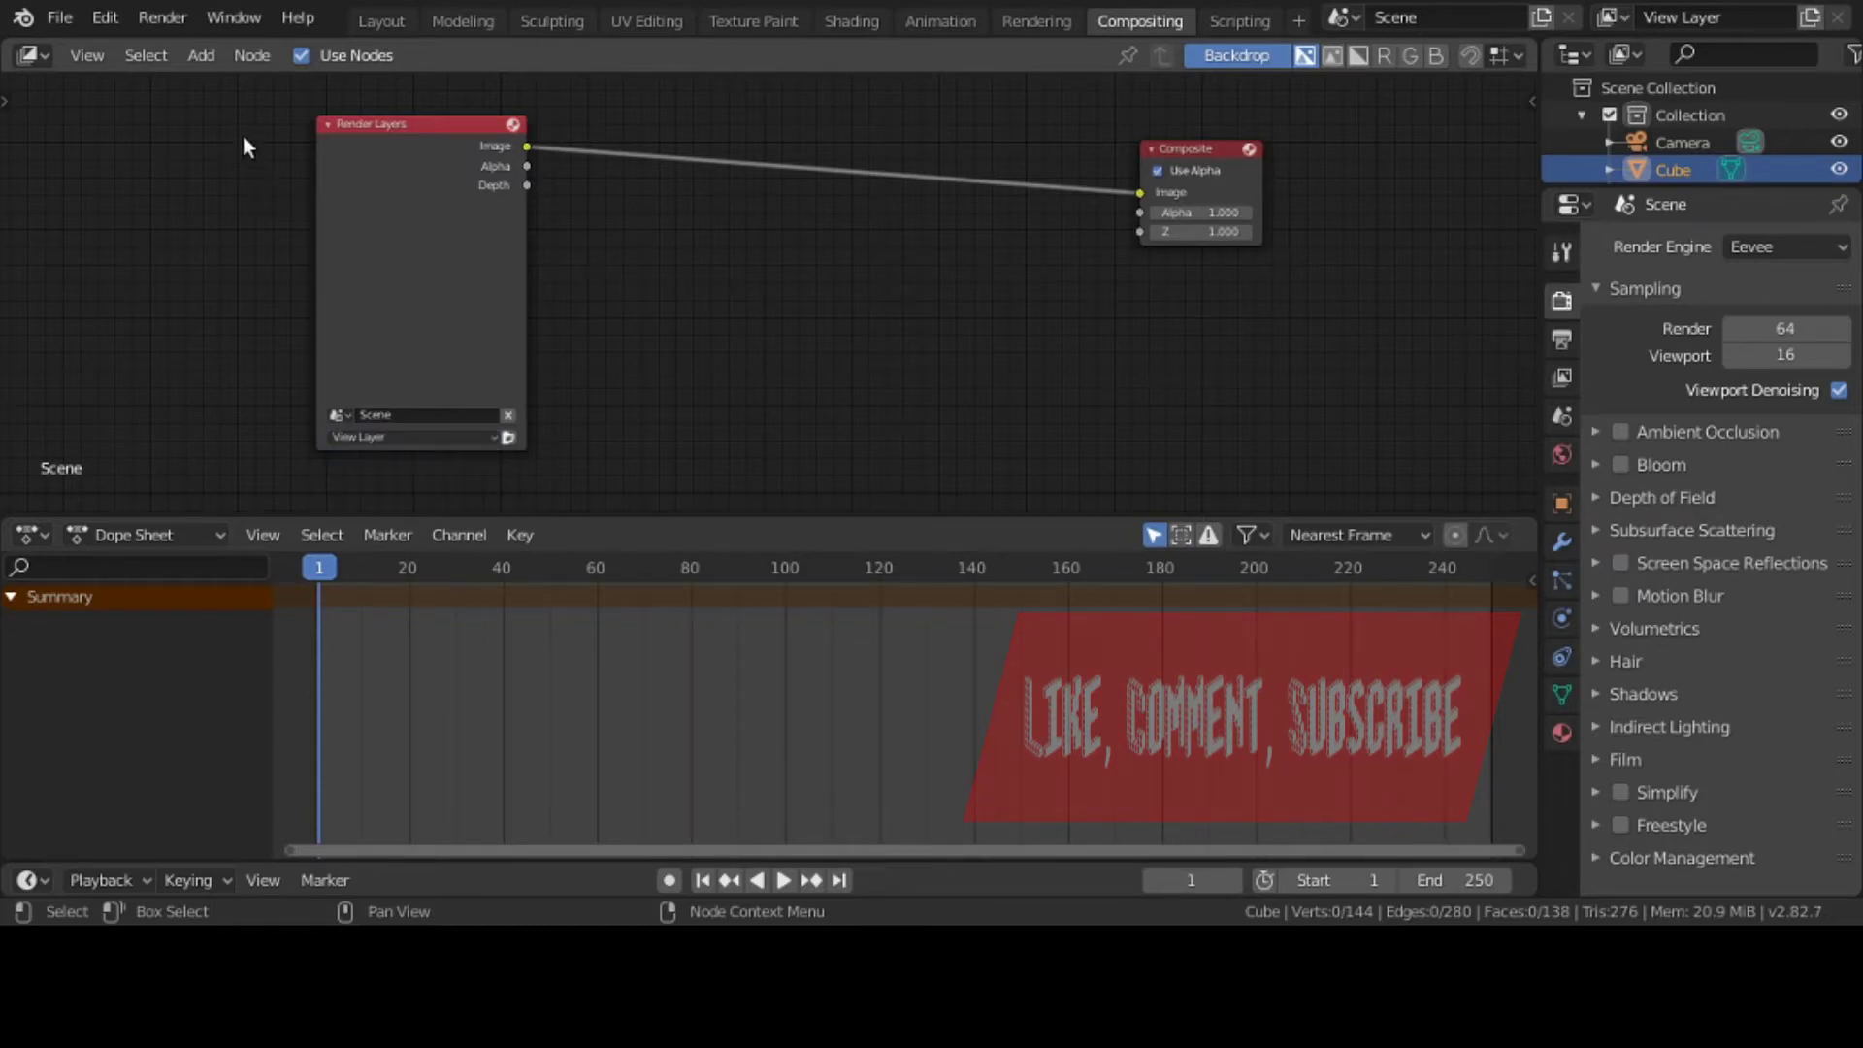
Render the current frame and set the Render Layers node to View Layer to preview the bee
{"action": "left_click", "coordinate": [167, 19]}
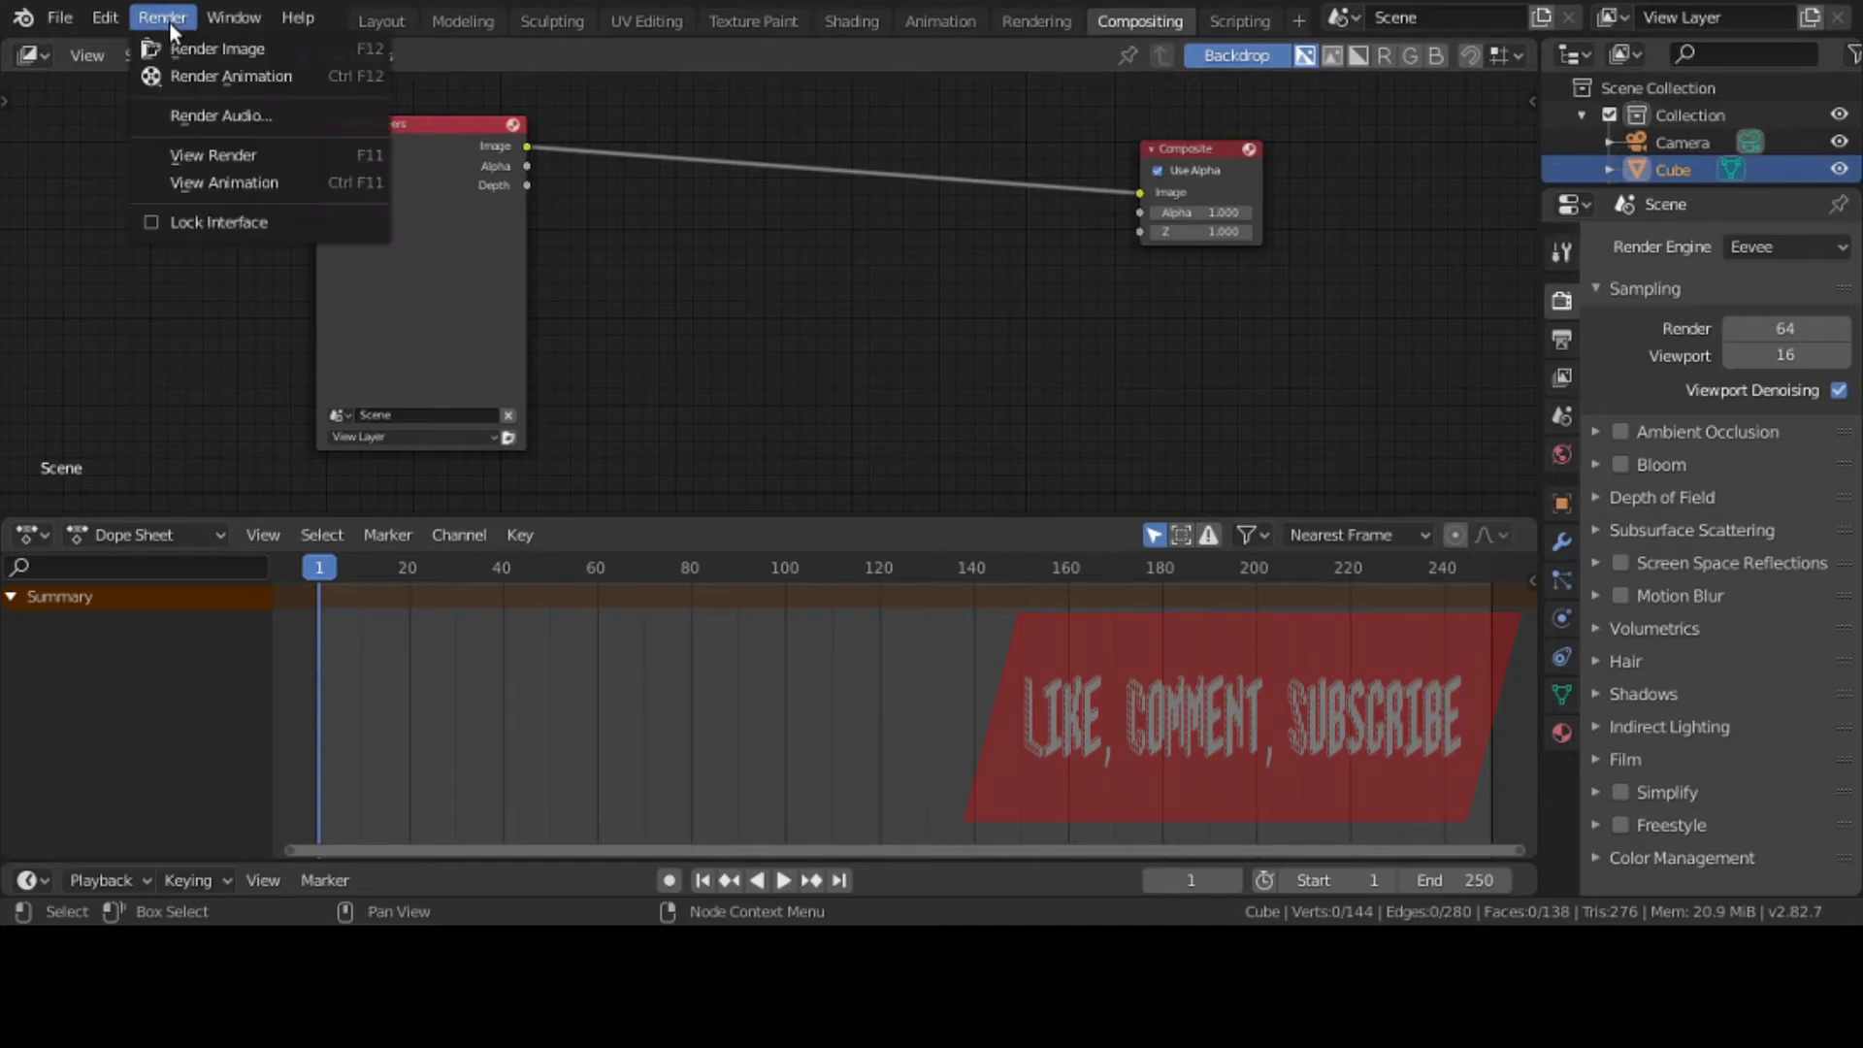
{"action": "left_click", "coordinate": [176, 43]}
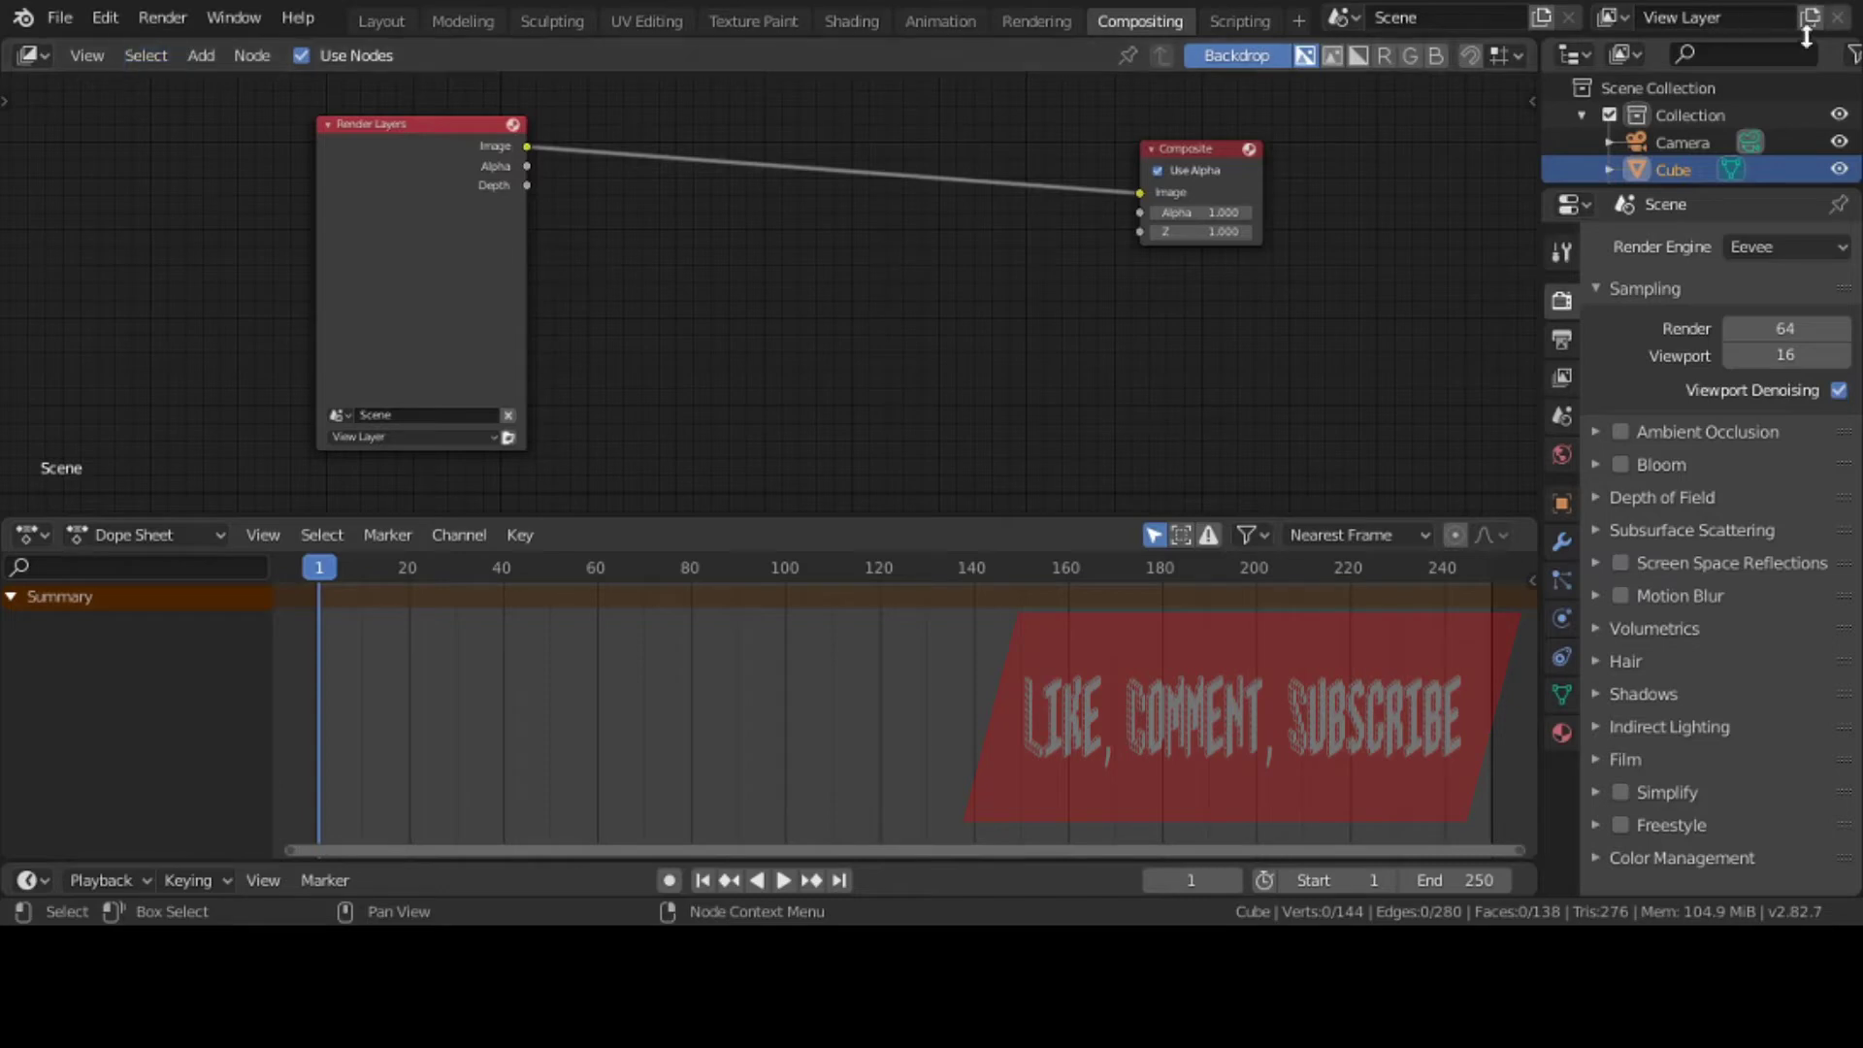
{"action": "left_click", "coordinate": [346, 436]}
{"action": "left_click", "coordinate": [383, 456]}
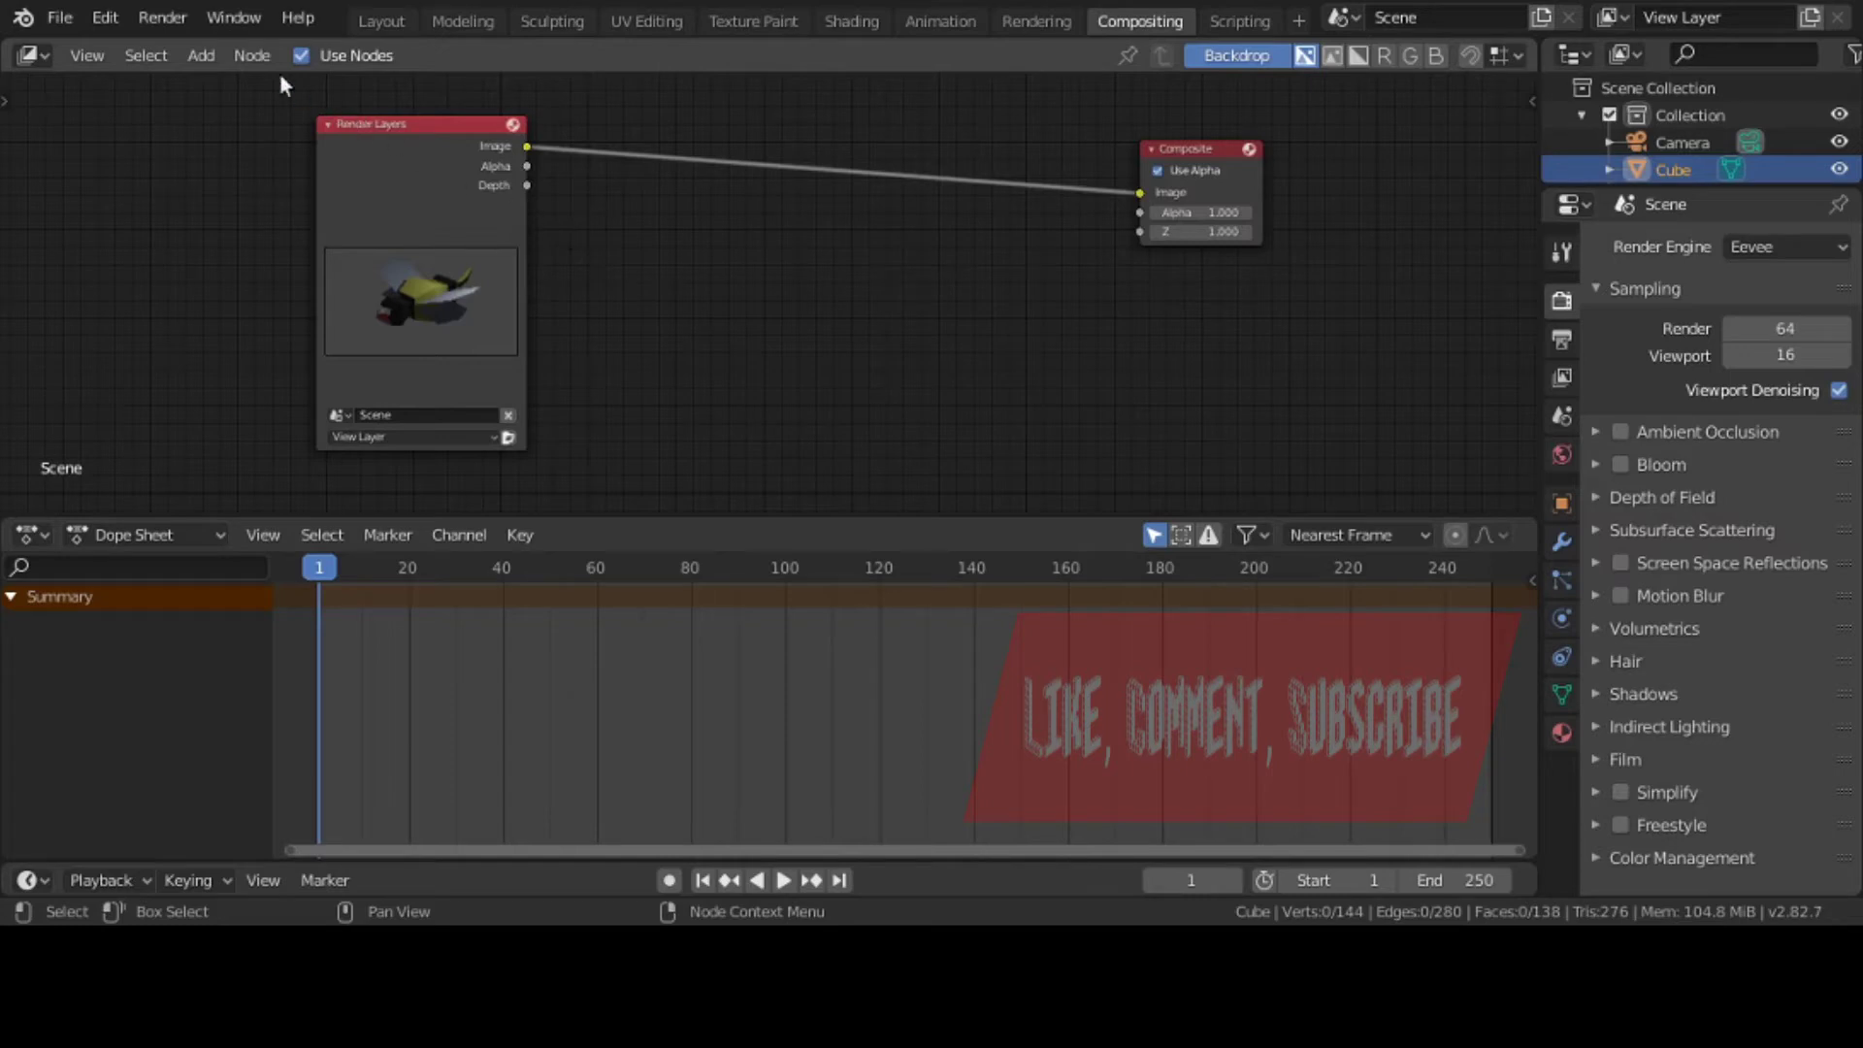
Add a Viewer node and place it below the Composite node
{"action": "left_click", "coordinate": [211, 64]}
{"action": "mouse_move", "coordinate": [243, 243]}
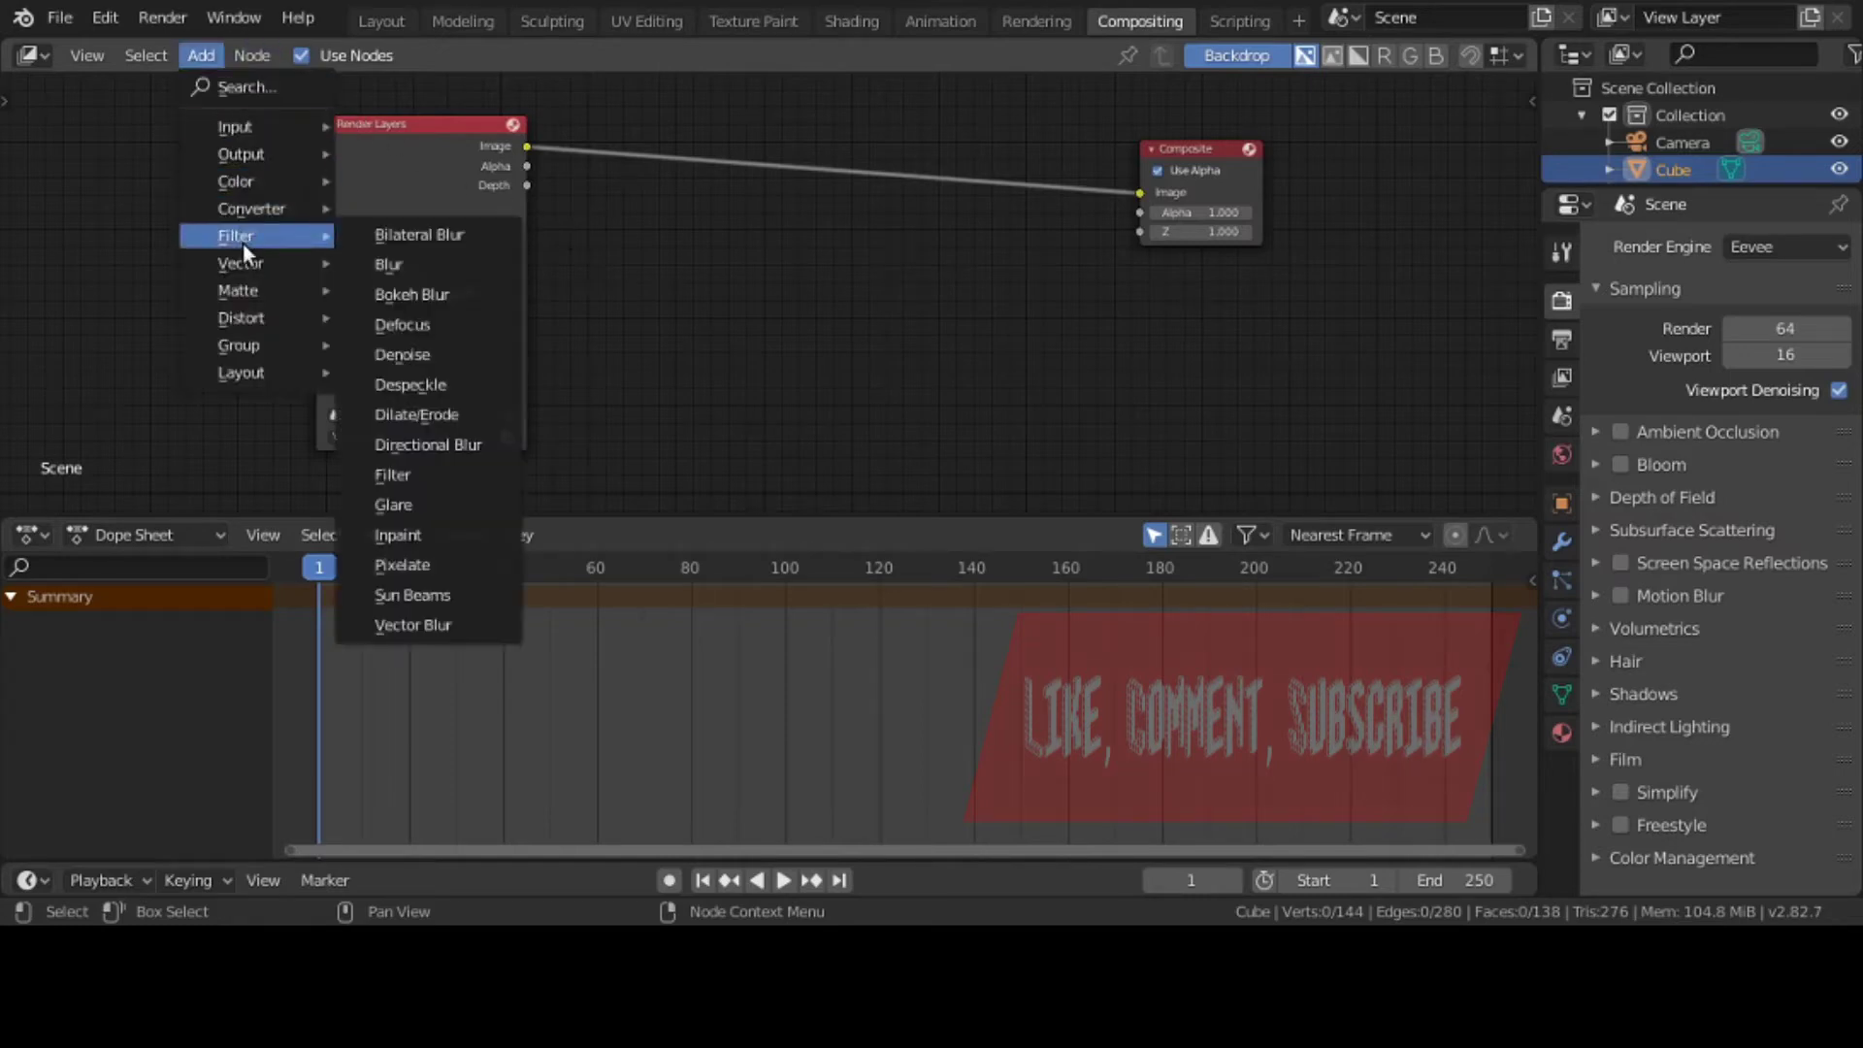
{"action": "mouse_move", "coordinate": [288, 157]}
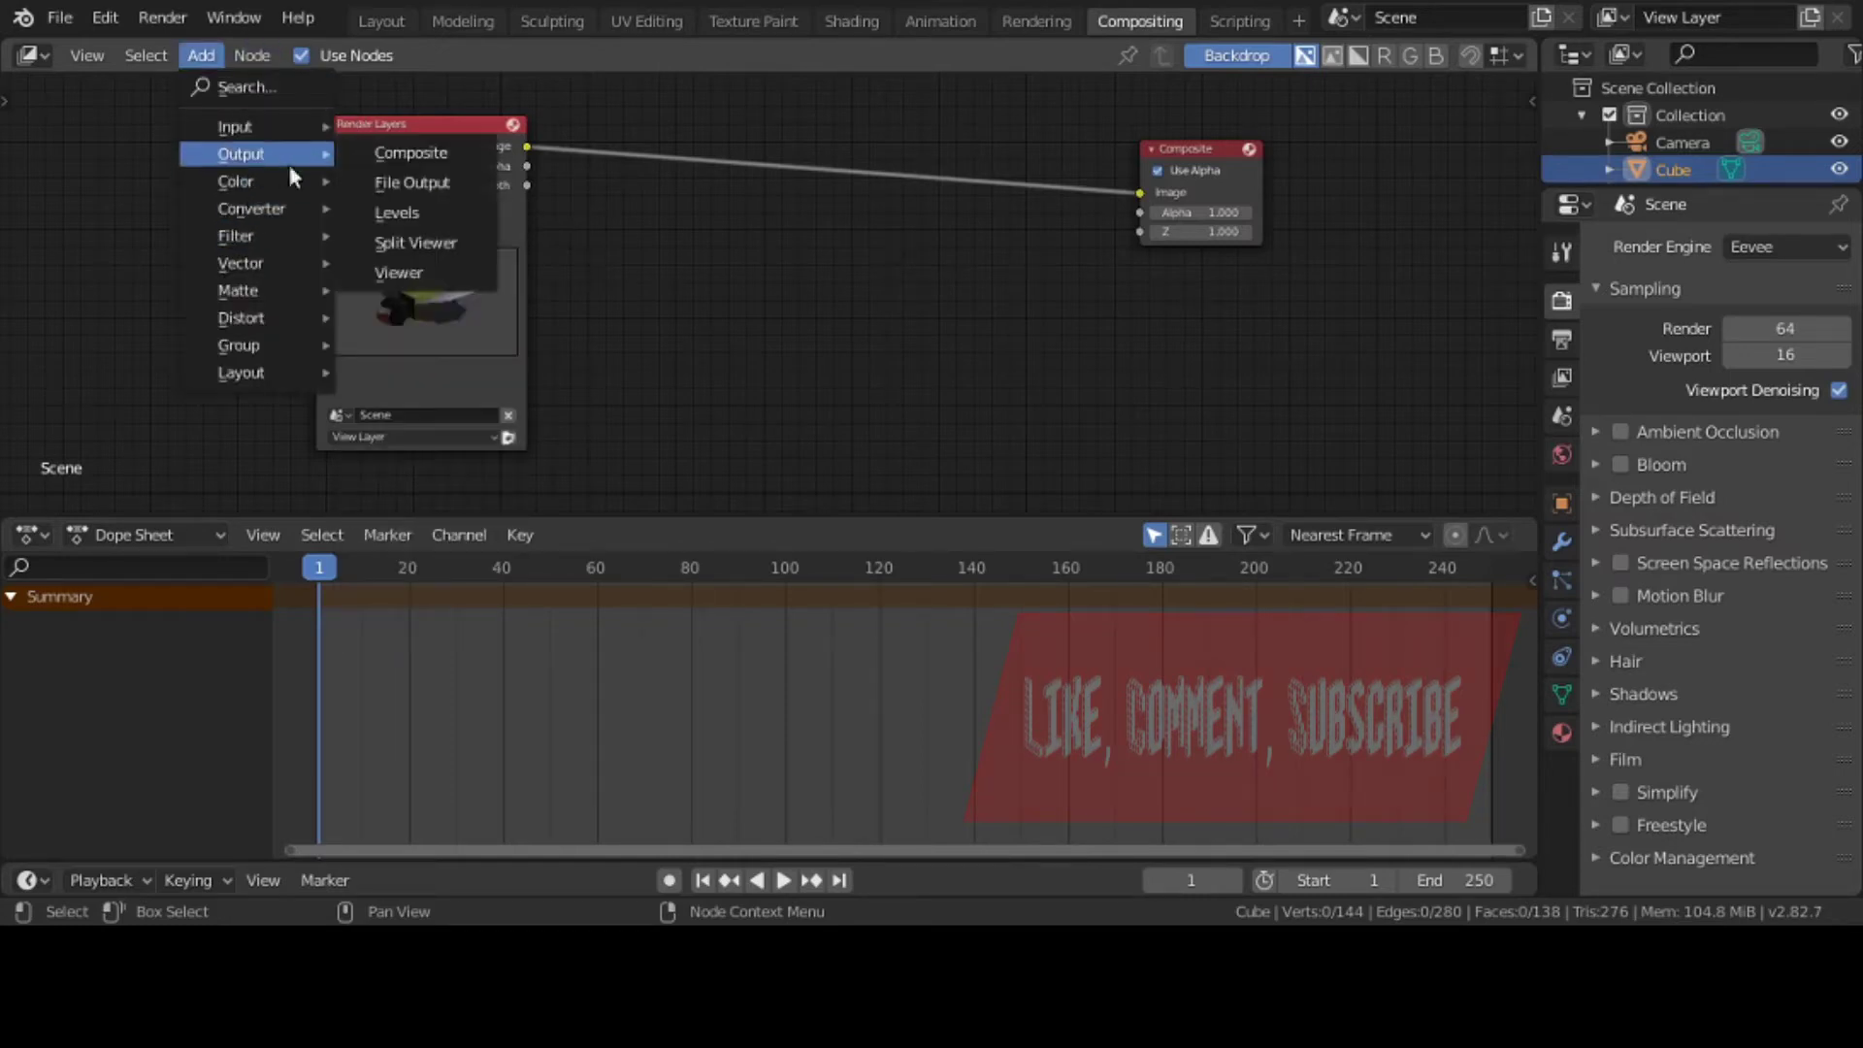
{"action": "left_click", "coordinate": [438, 271]}
{"action": "left_click", "coordinate": [1147, 330]}
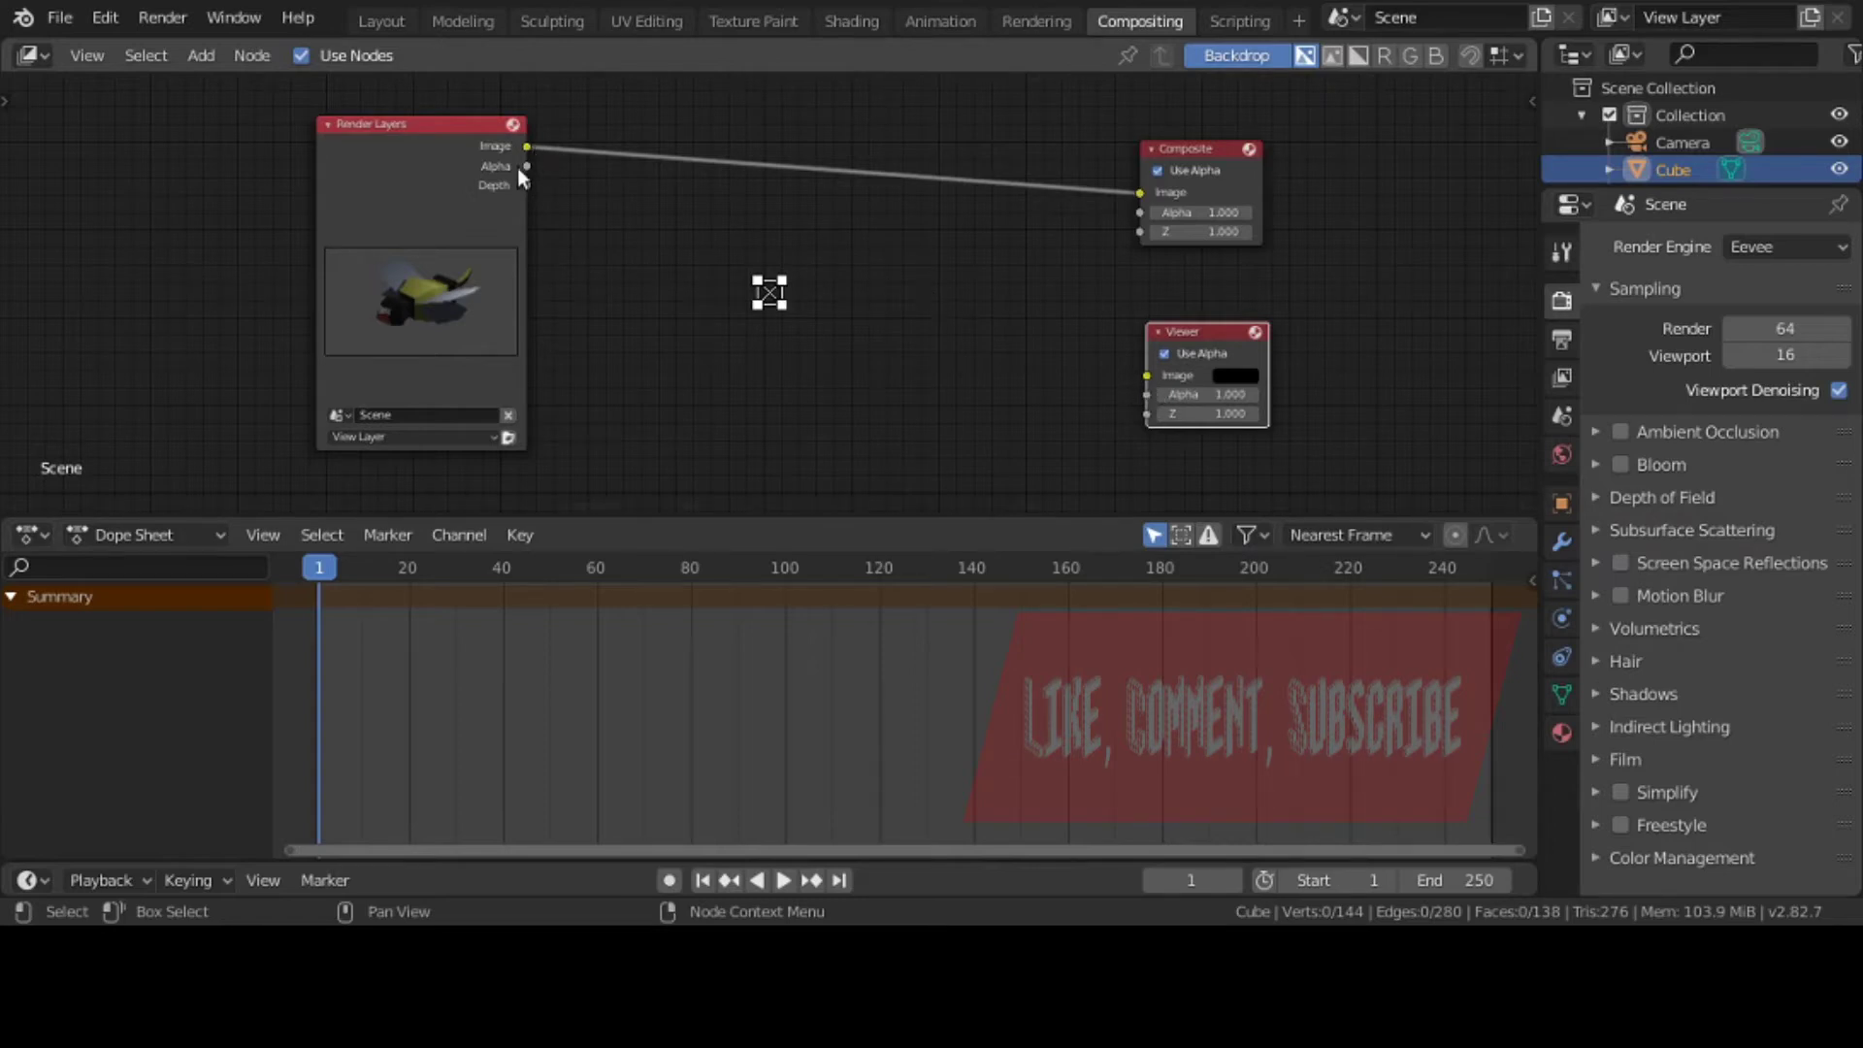
Drop a Reroute on the Render Layers–Composite link and wire it to the Viewer's Image input
{"action": "left_click", "coordinate": [247, 55]}
{"action": "mouse_move", "coordinate": [194, 56]}
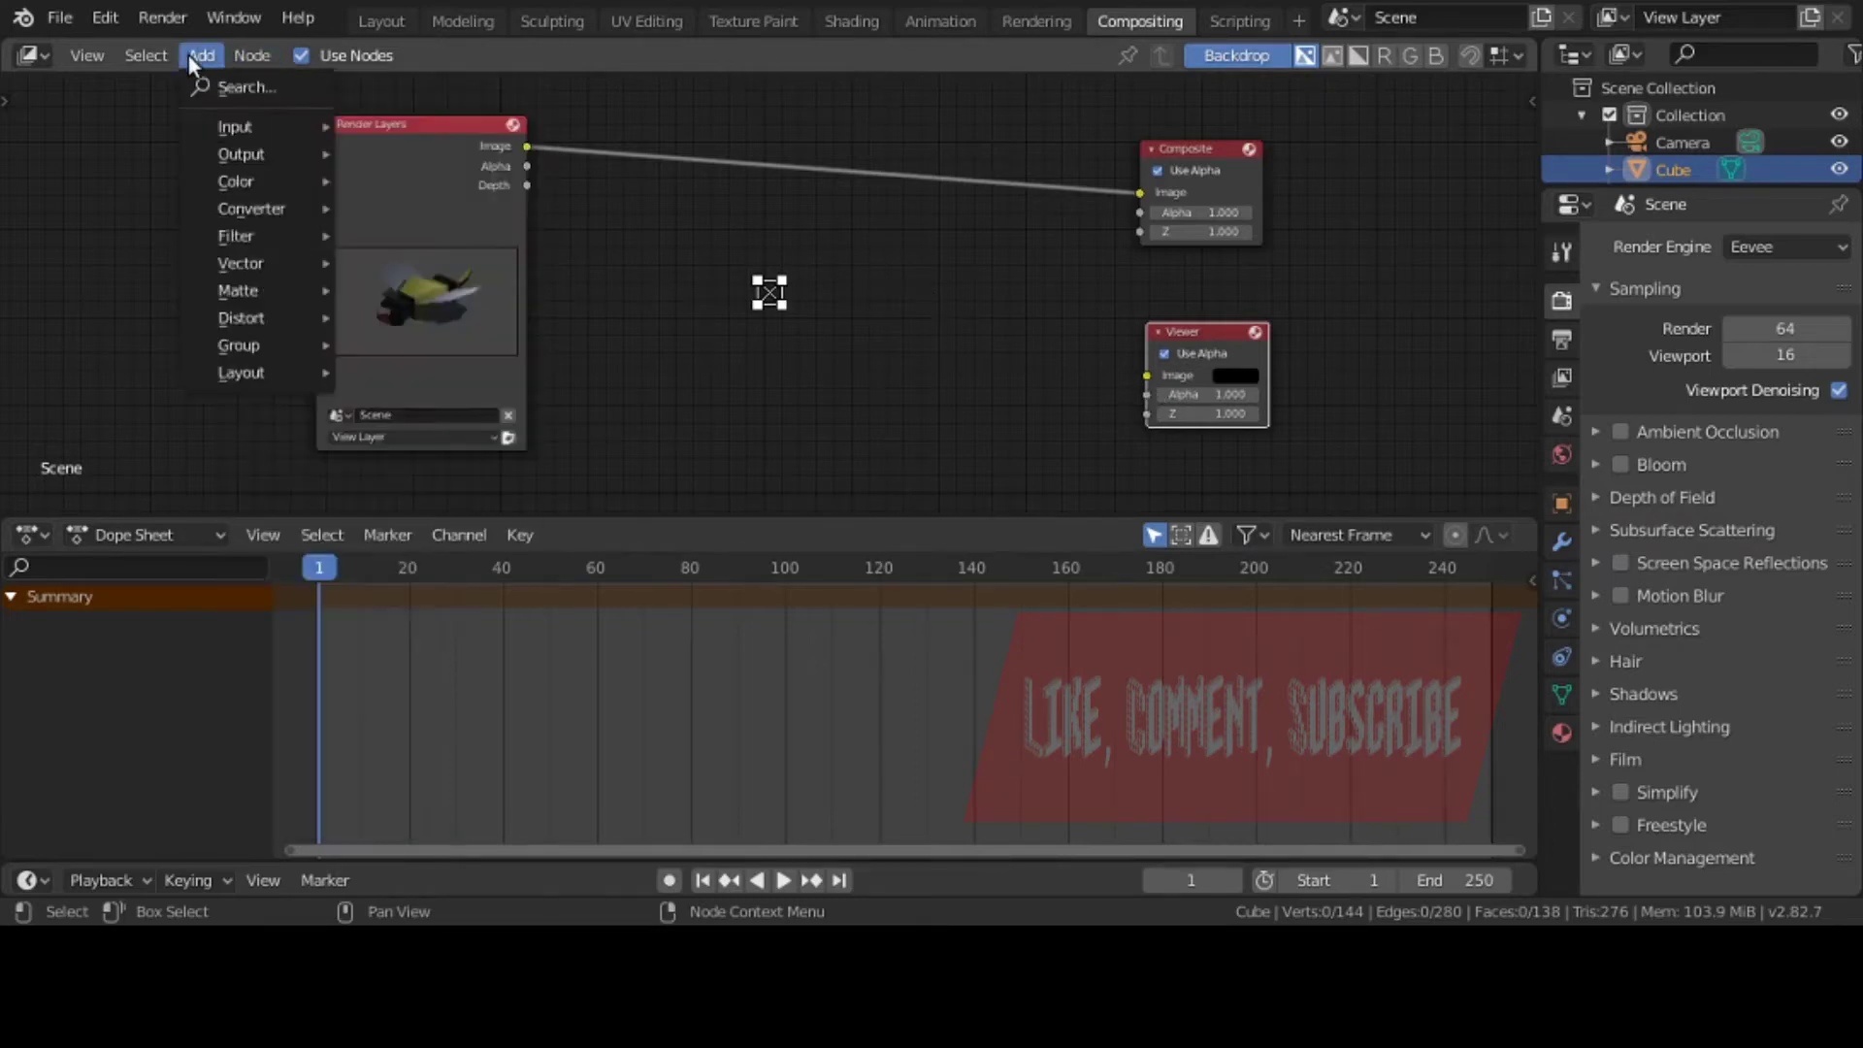
{"action": "mouse_move", "coordinate": [253, 373]}
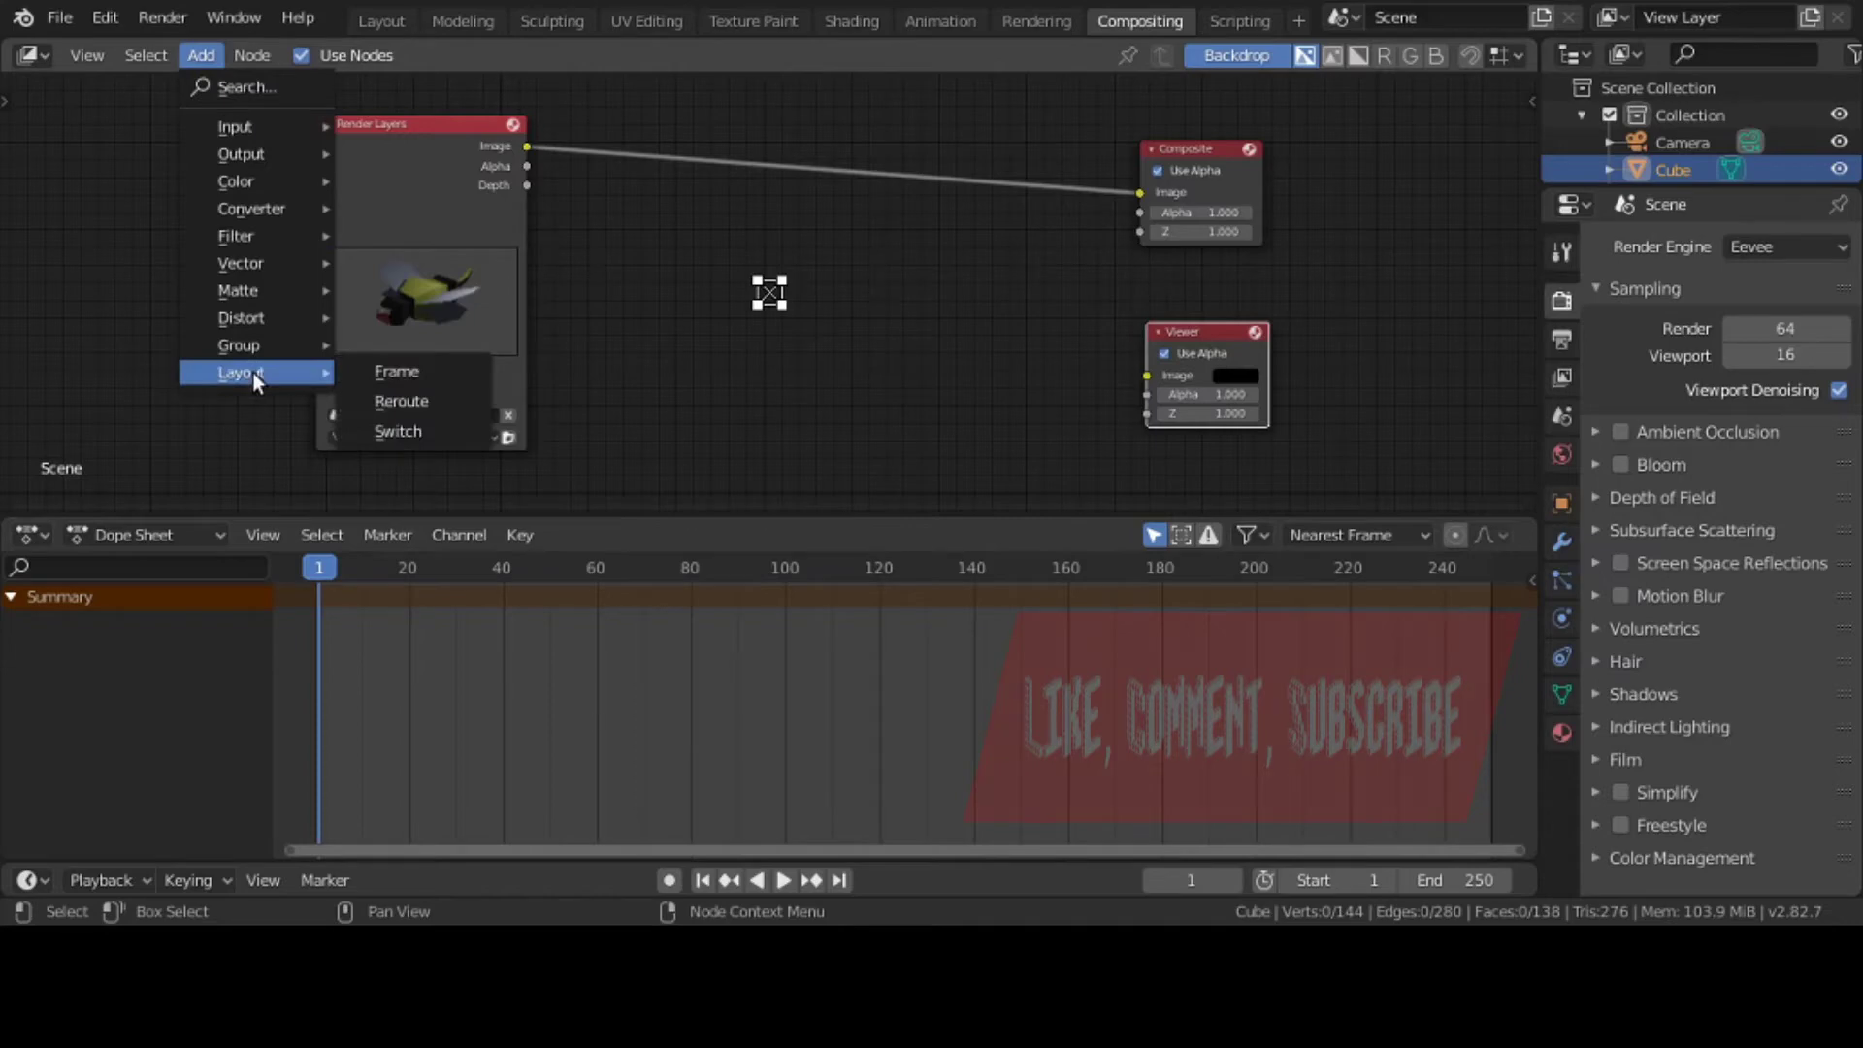
{"action": "left_click", "coordinate": [390, 399]}
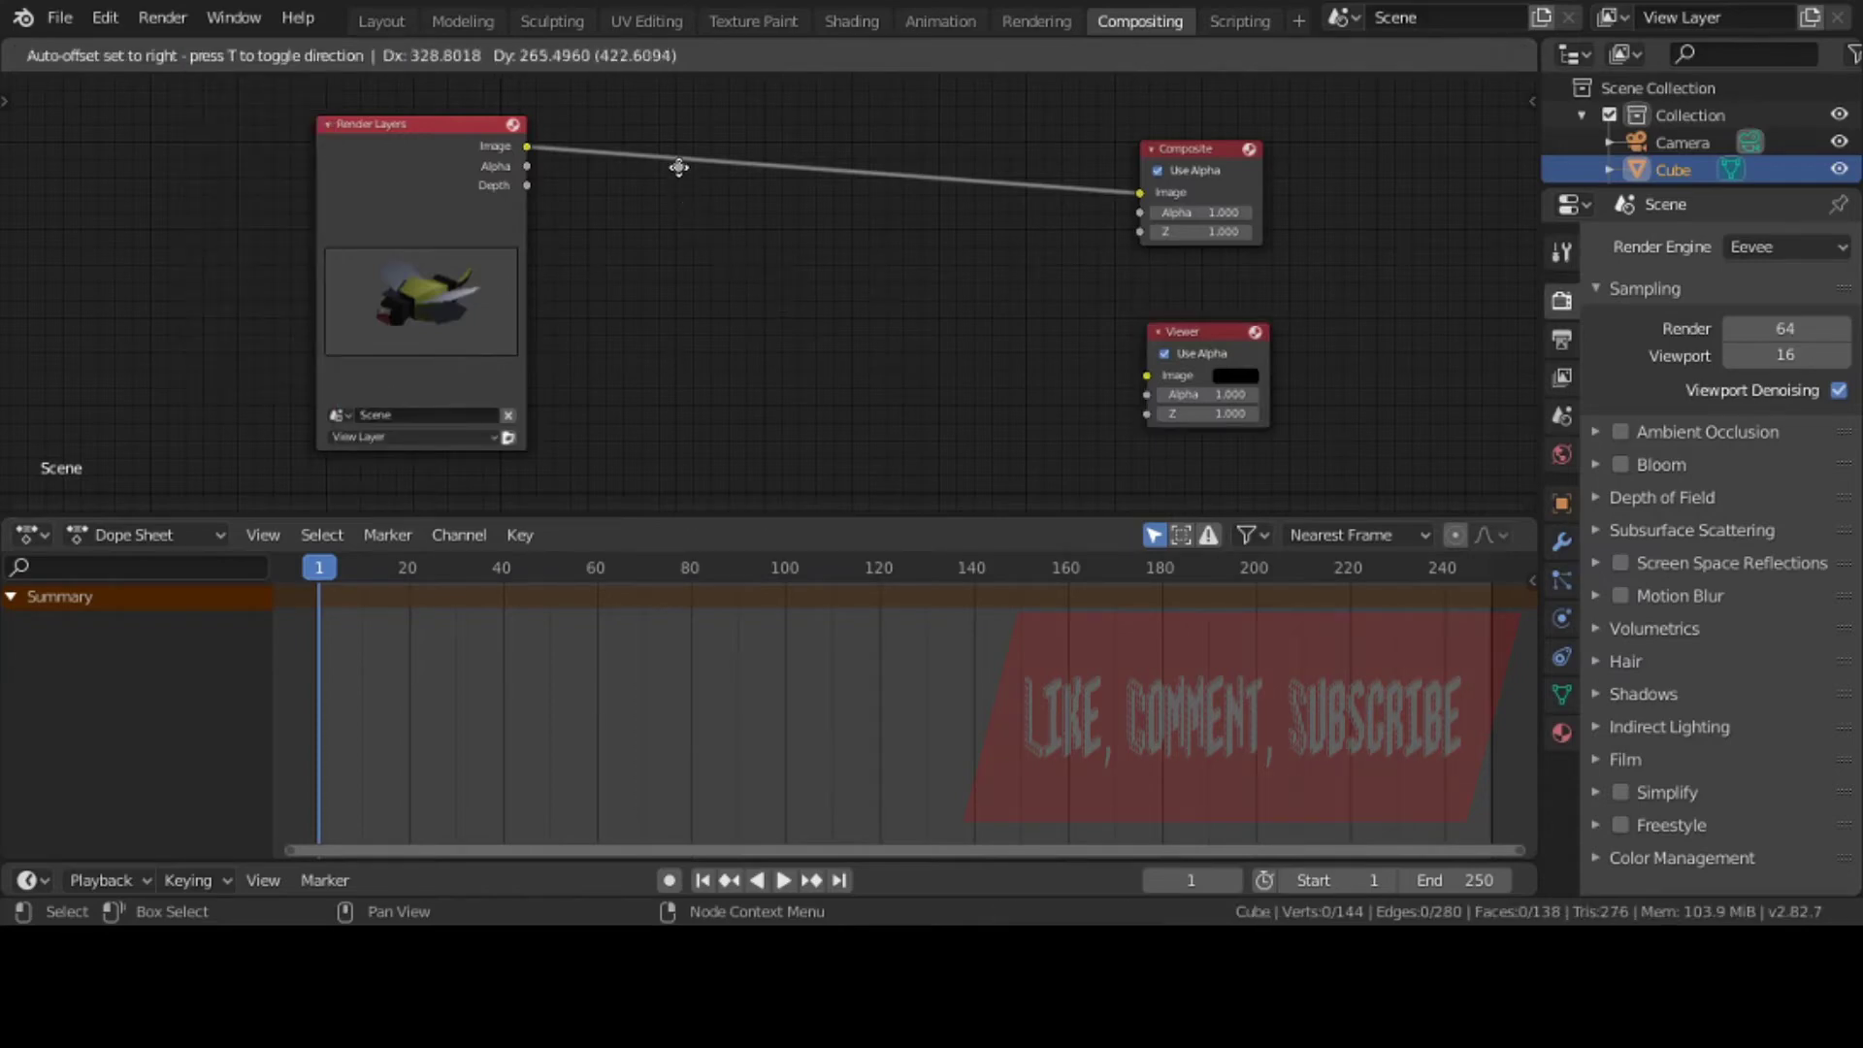
{"action": "left_click", "coordinate": [788, 168]}
{"action": "left_click_drag", "start_coordinate": [788, 168], "coordinate": [1156, 374]}
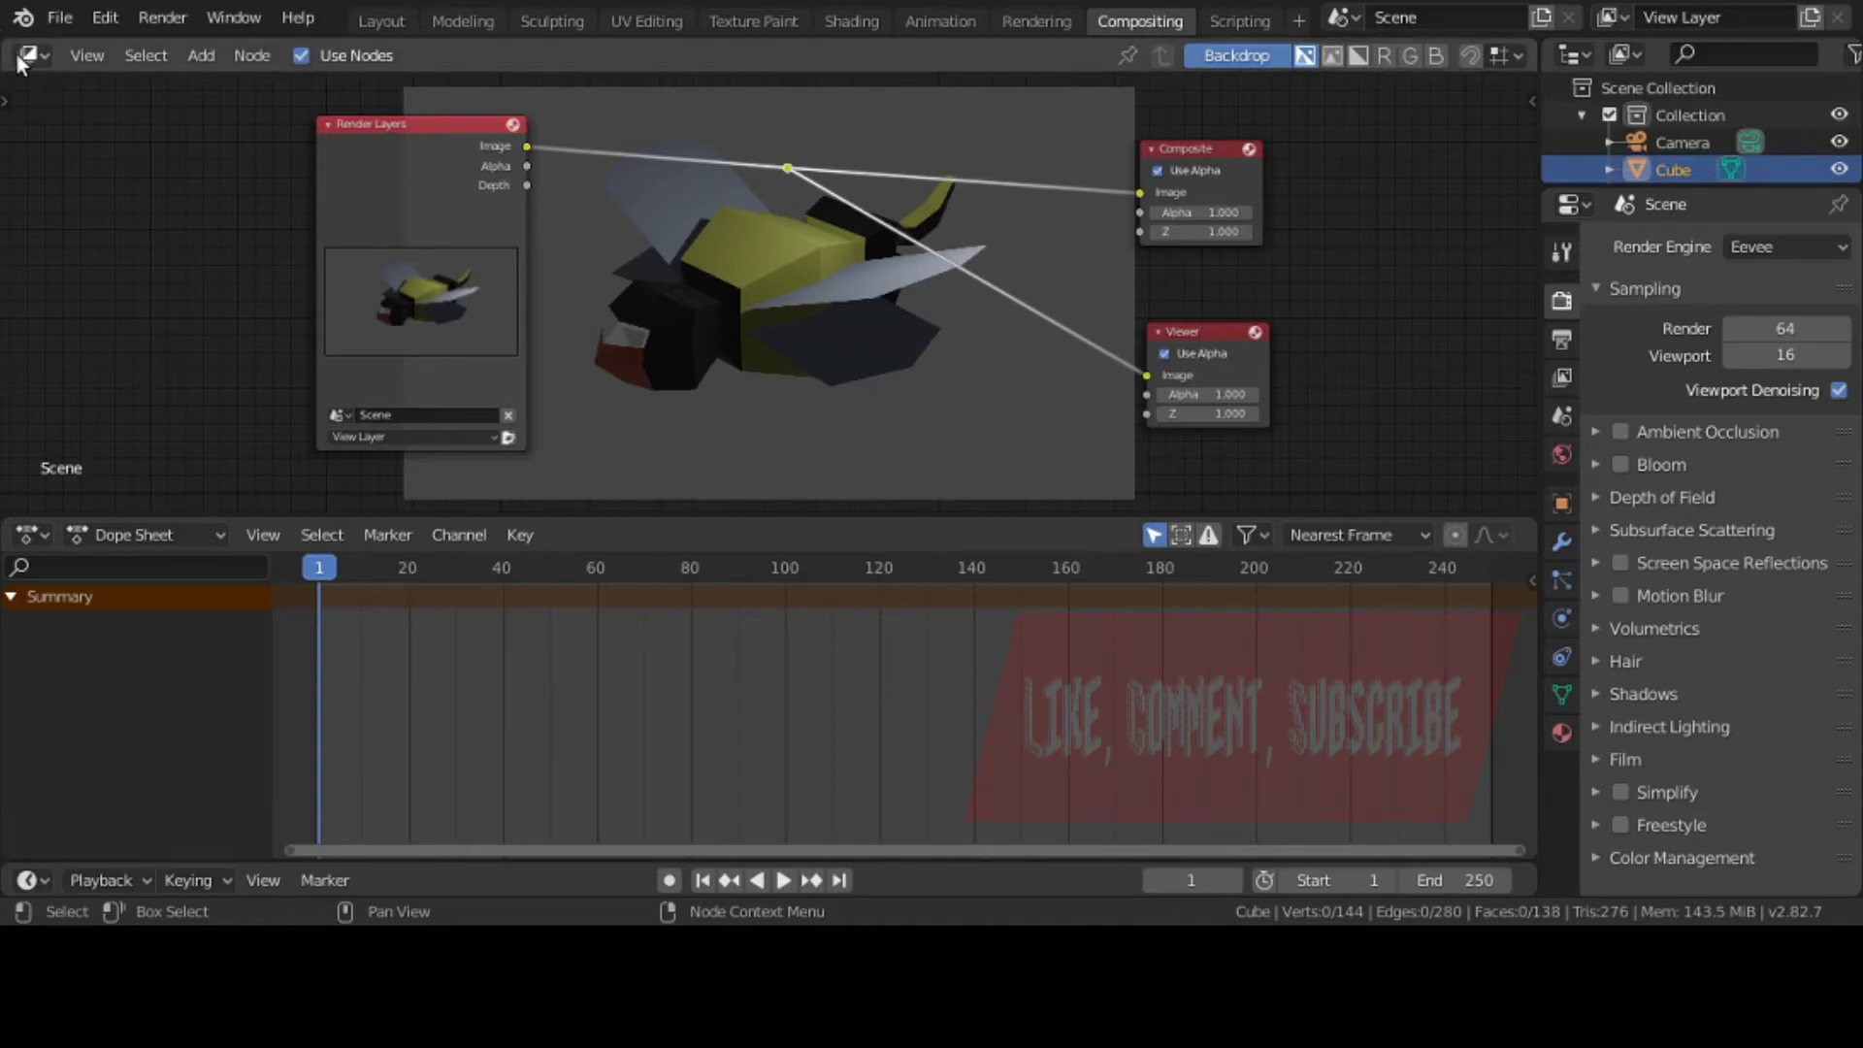
Split the node area in two and make the left area an Image Editor
{"action": "left_click_drag", "start_coordinate": [9, 41], "coordinate": [553, 163]}
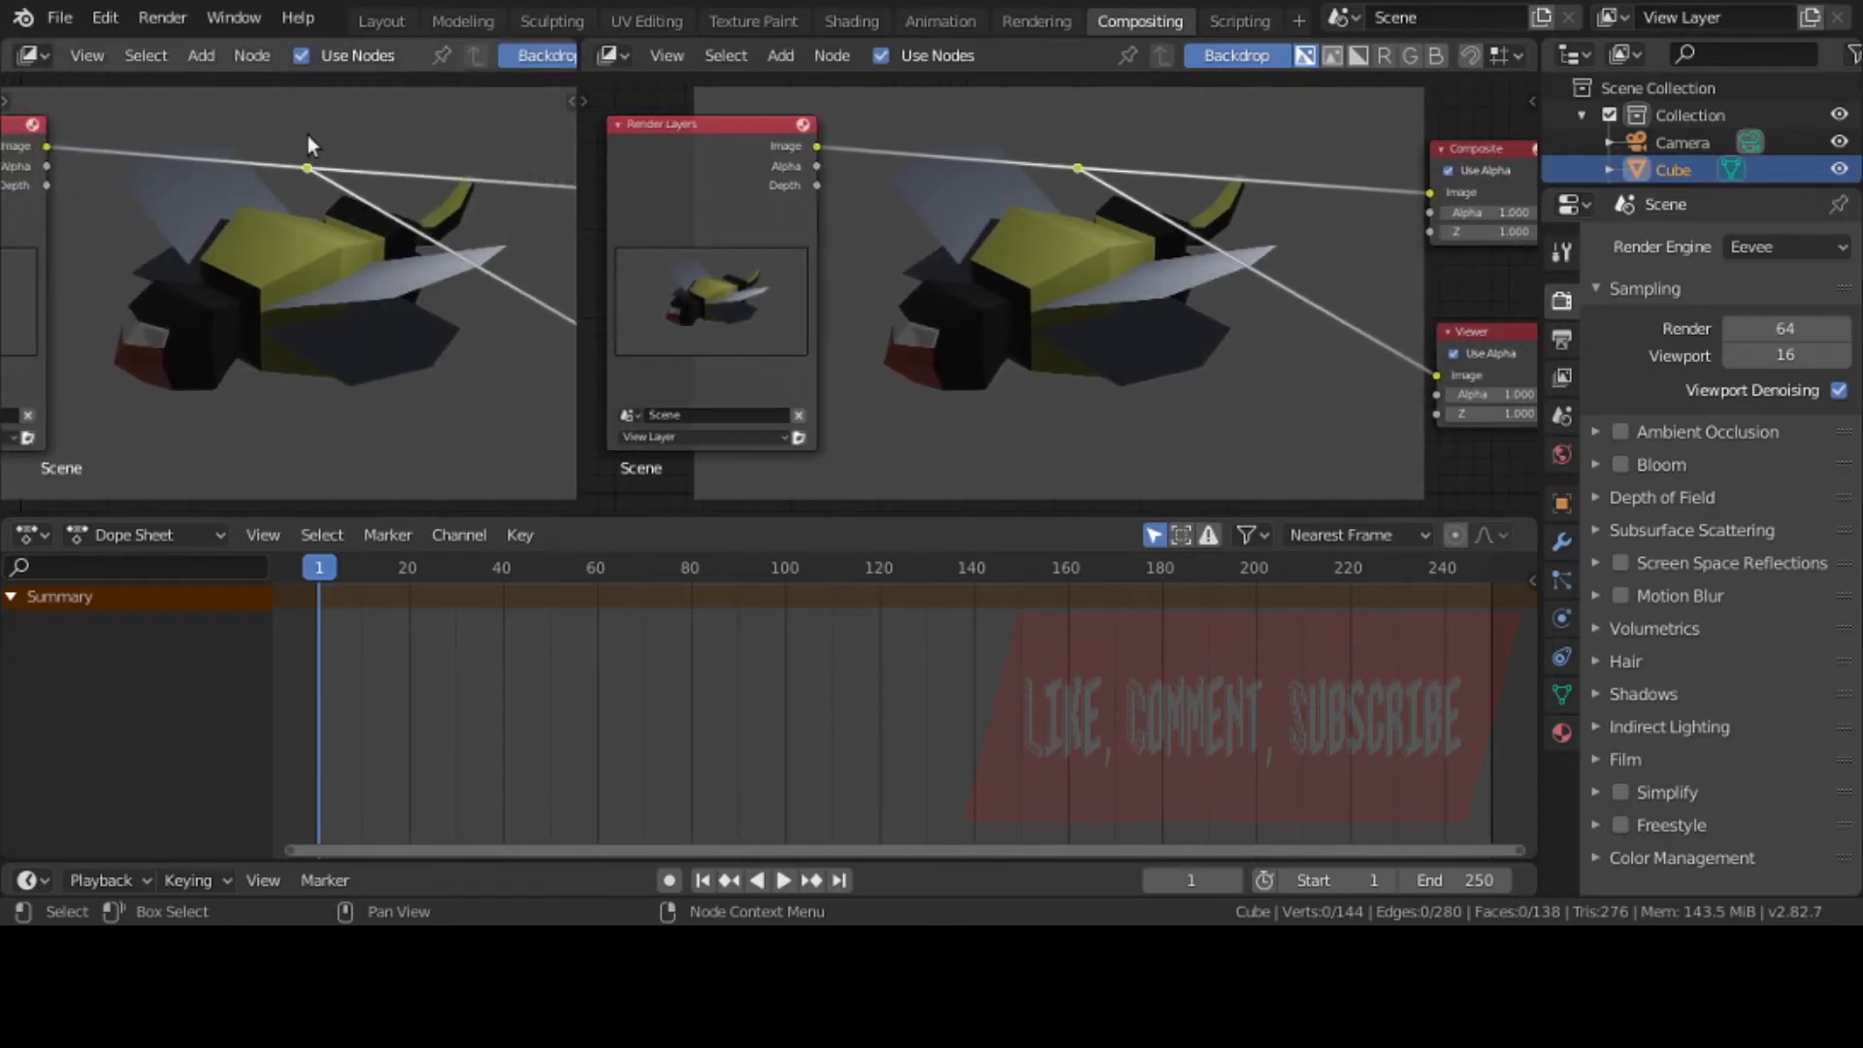
{"action": "left_click", "coordinate": [29, 56]}
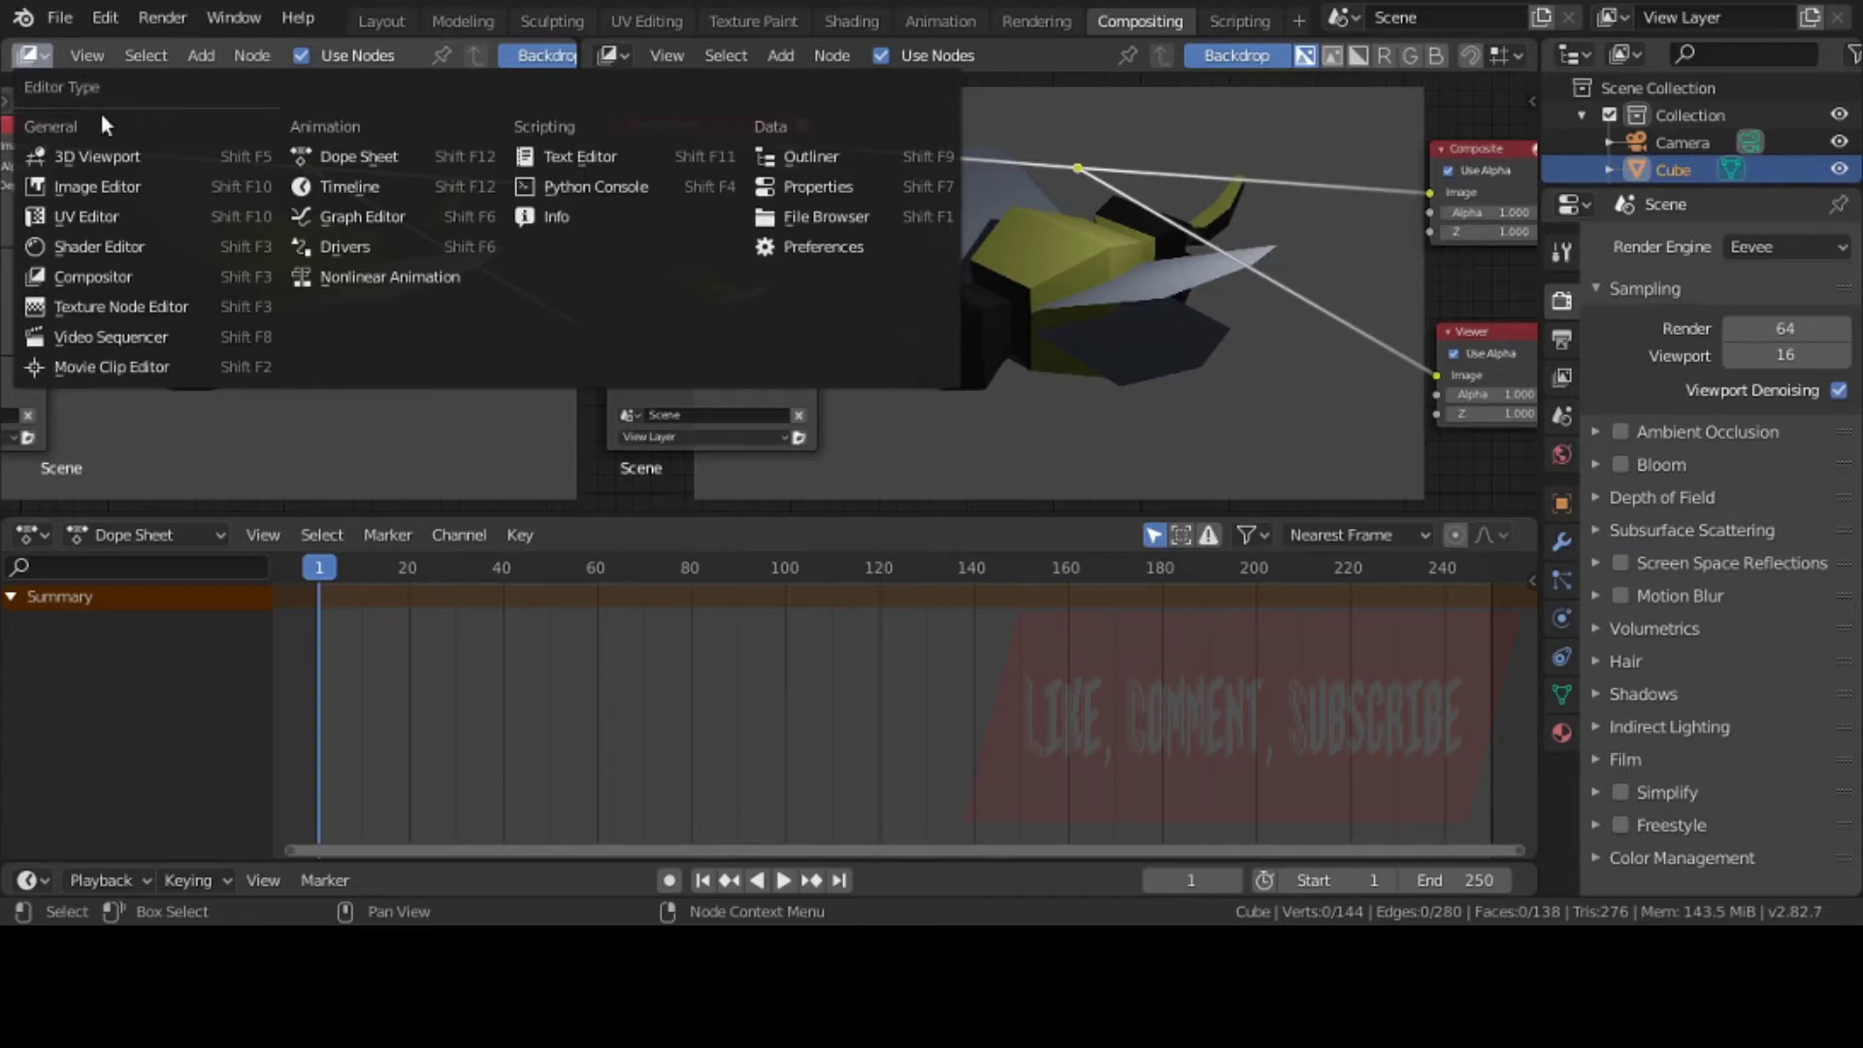
{"action": "left_click", "coordinate": [125, 188]}
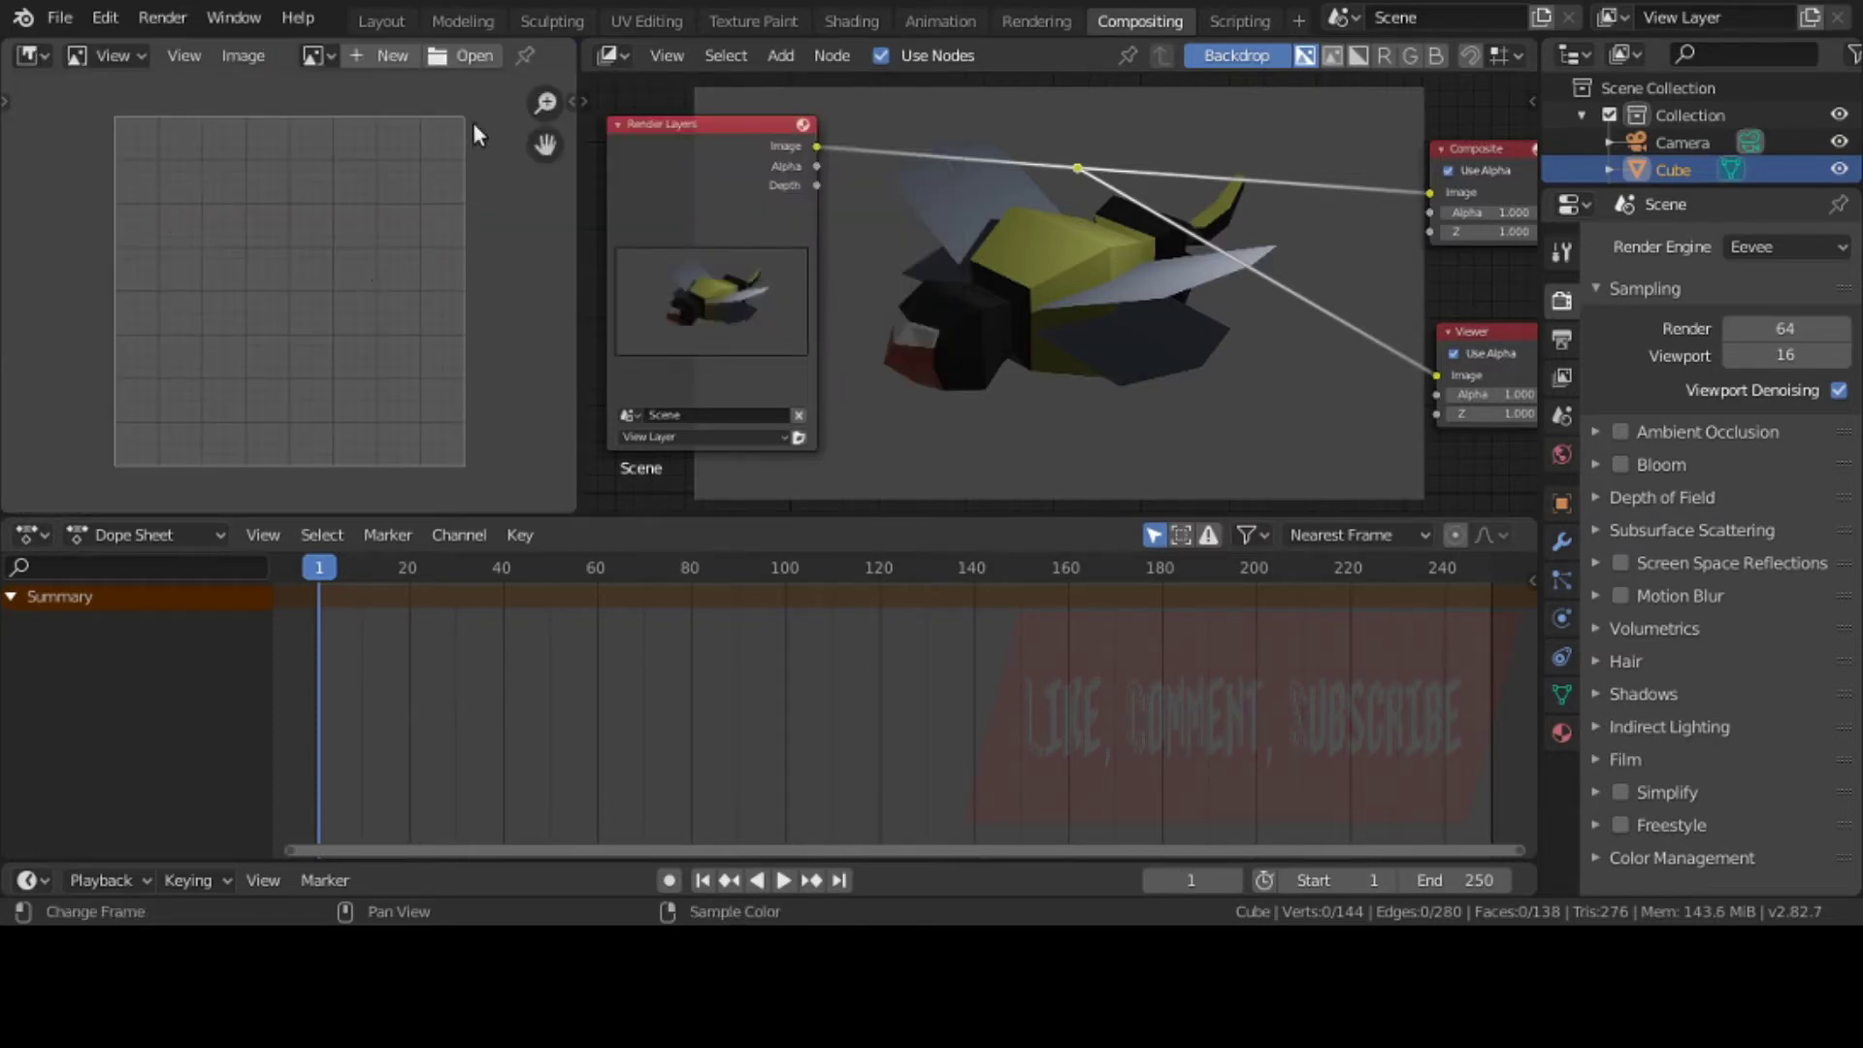
Display the Viewer Node image in the Image Editor and centre the bee in view
{"action": "left_click", "coordinate": [324, 55]}
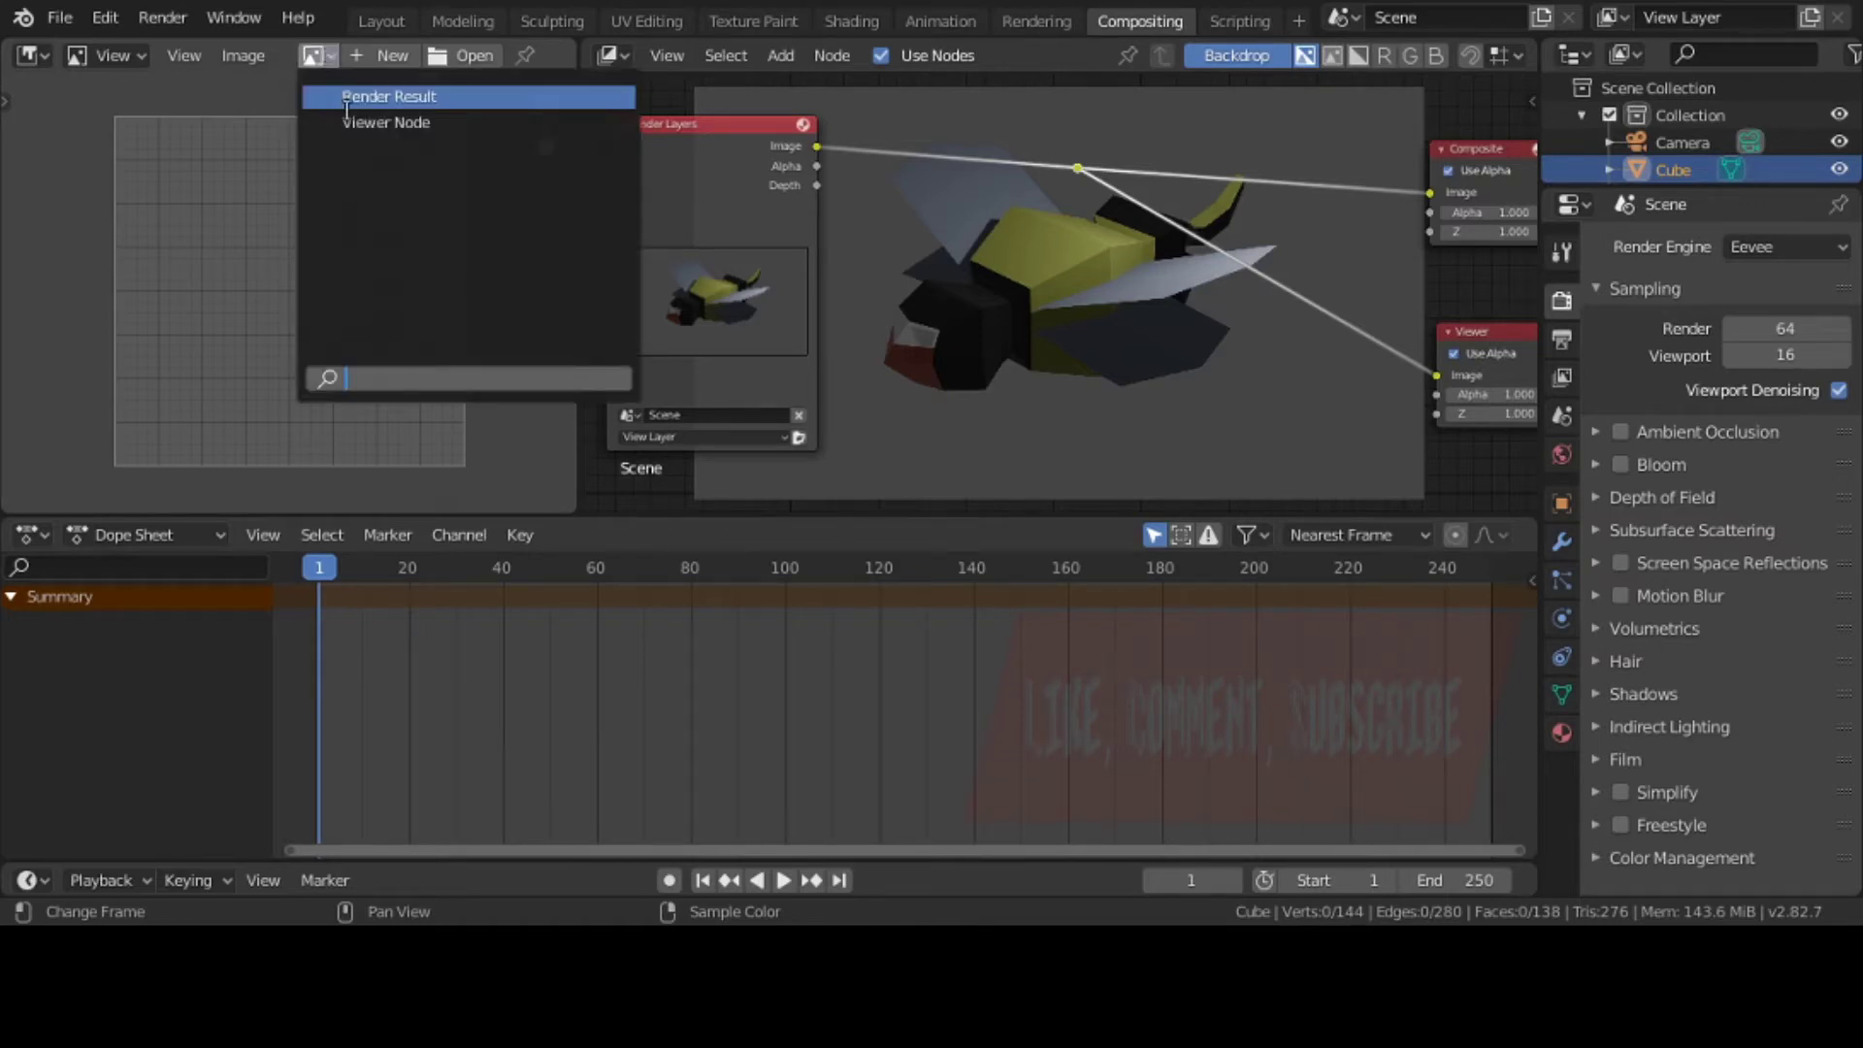
{"action": "left_click", "coordinate": [379, 124]}
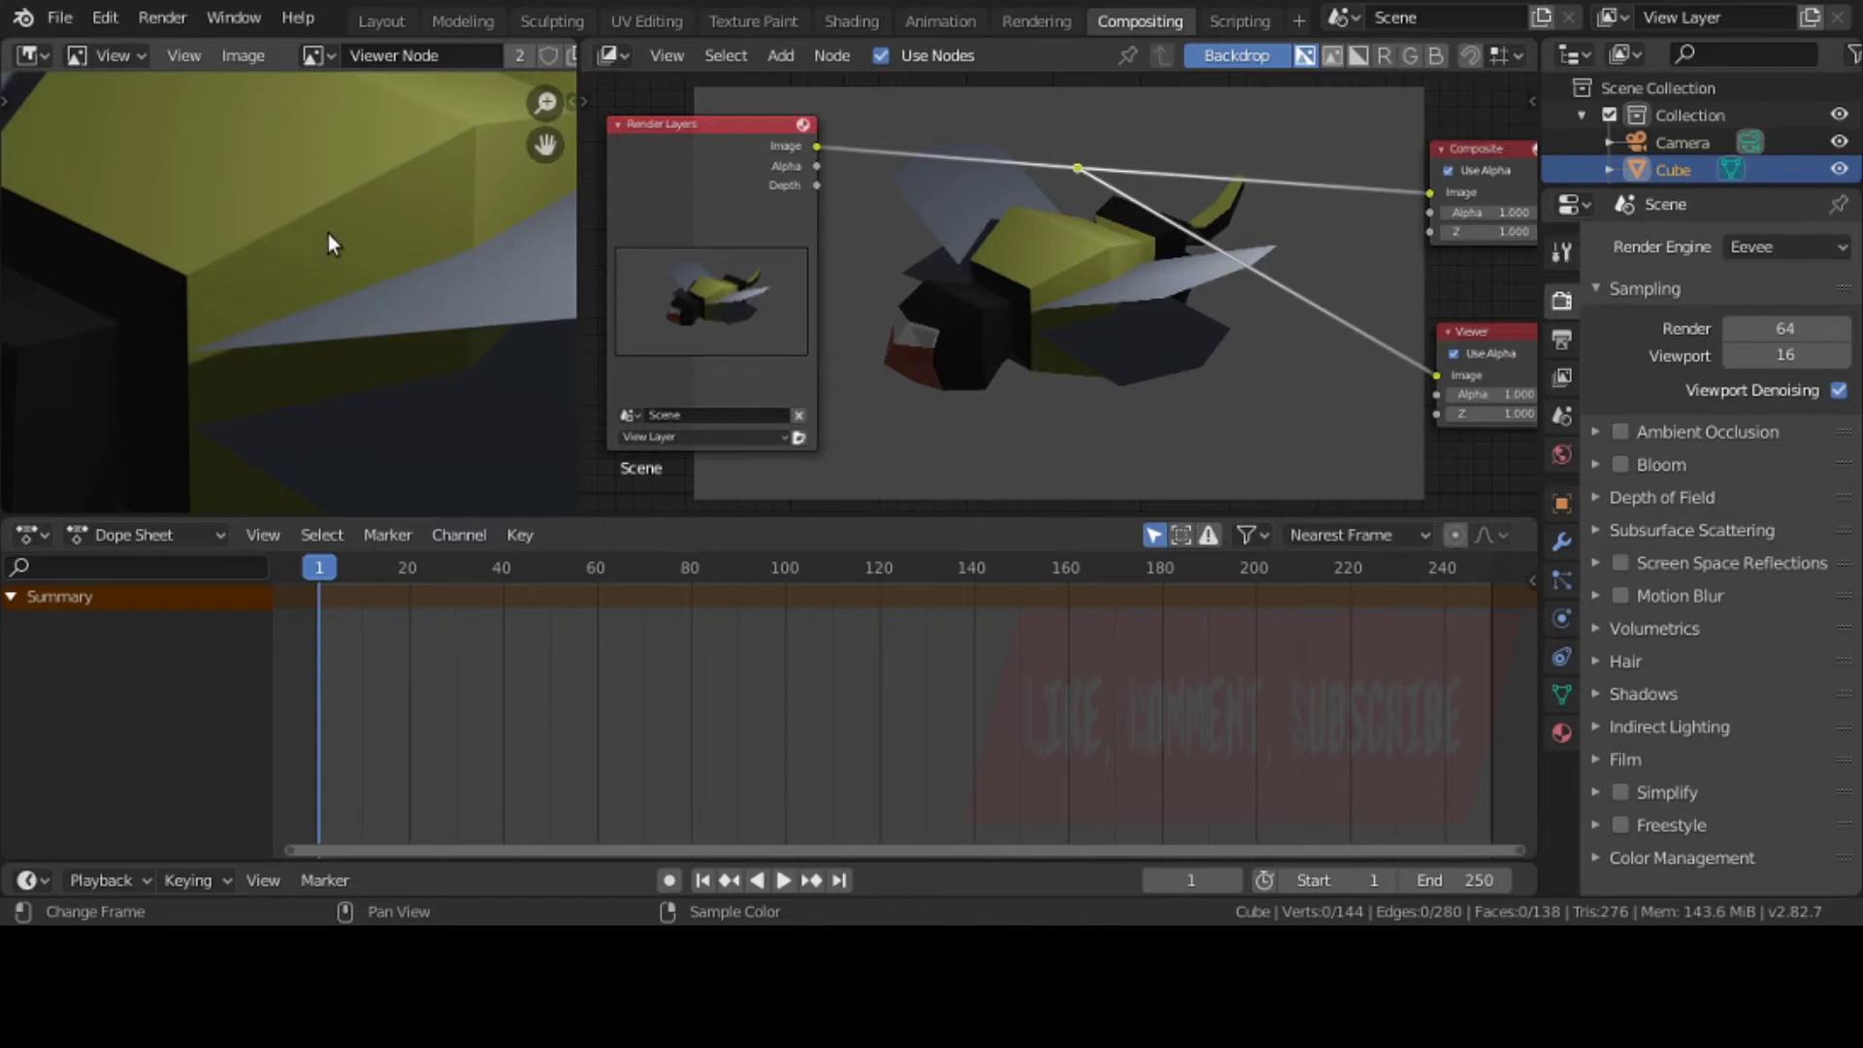
{"action": "scroll", "coordinate": [328, 235], "scroll_direction": "down", "scroll_amount": 2}
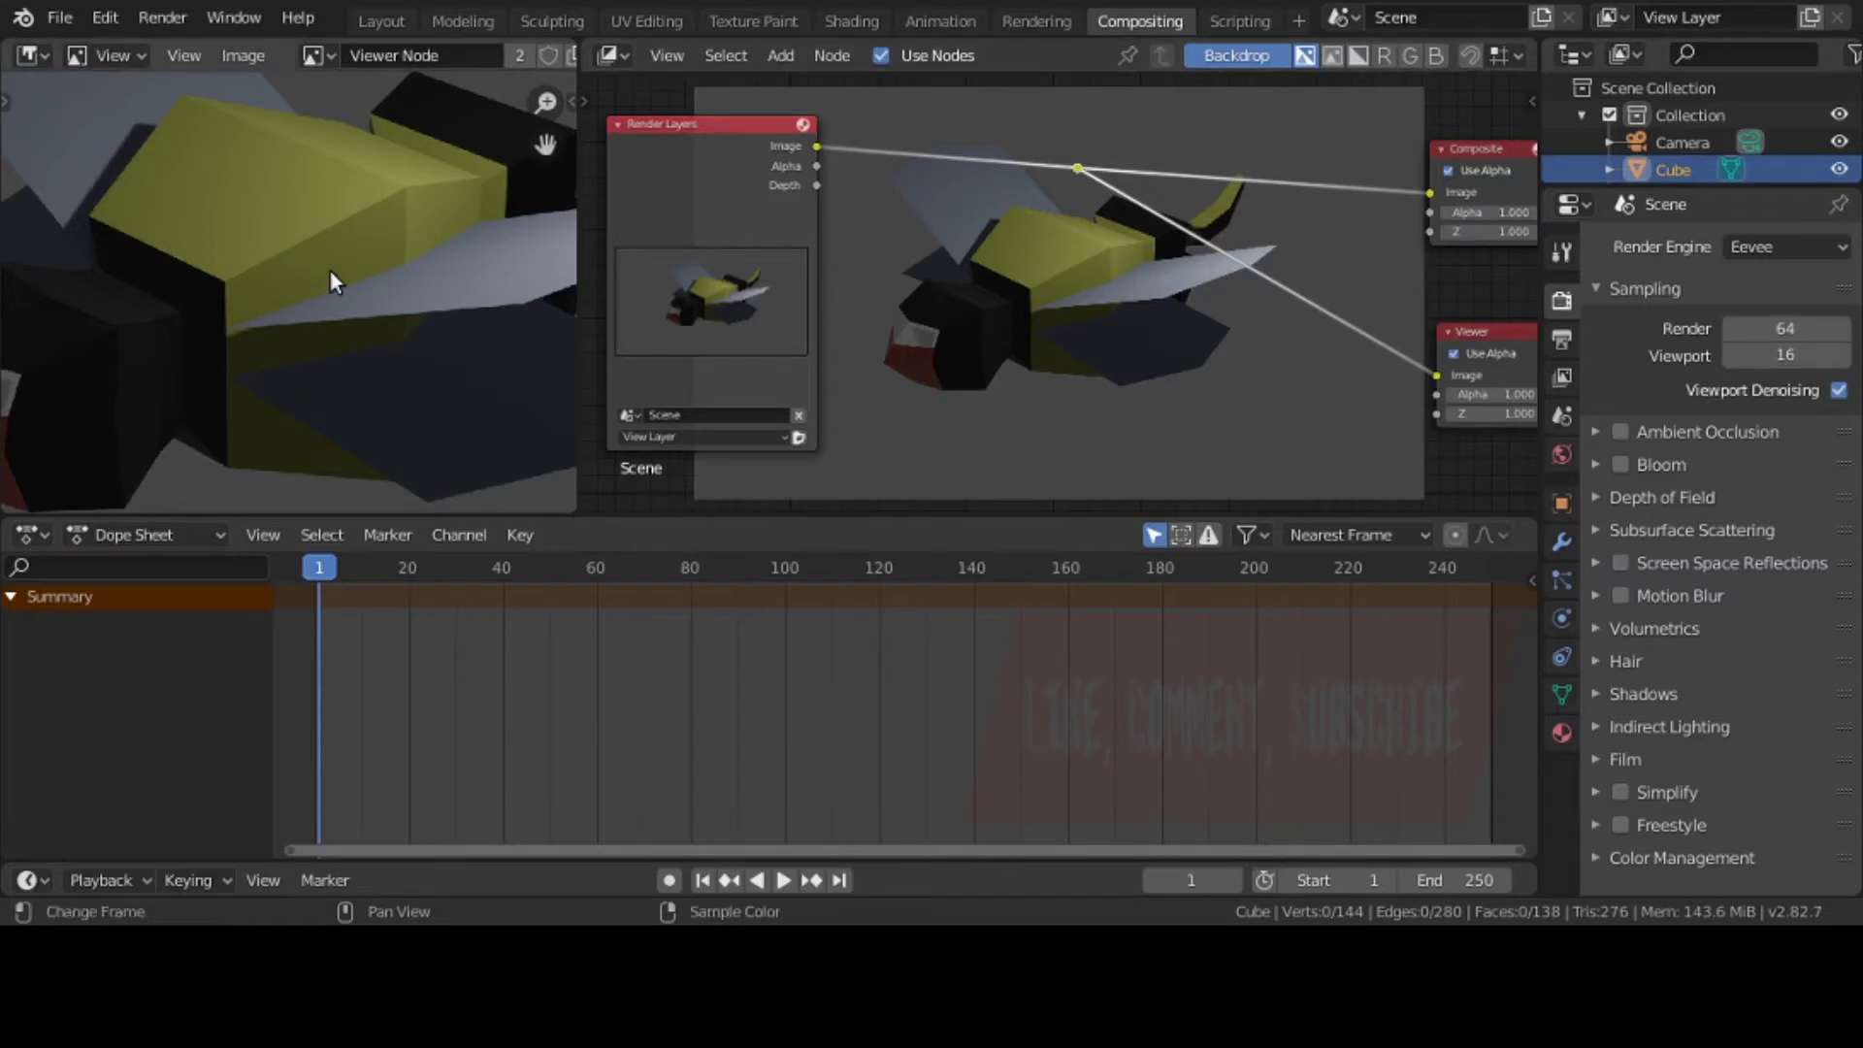
{"action": "scroll", "coordinate": [330, 271], "scroll_direction": "down", "scroll_amount": 5}
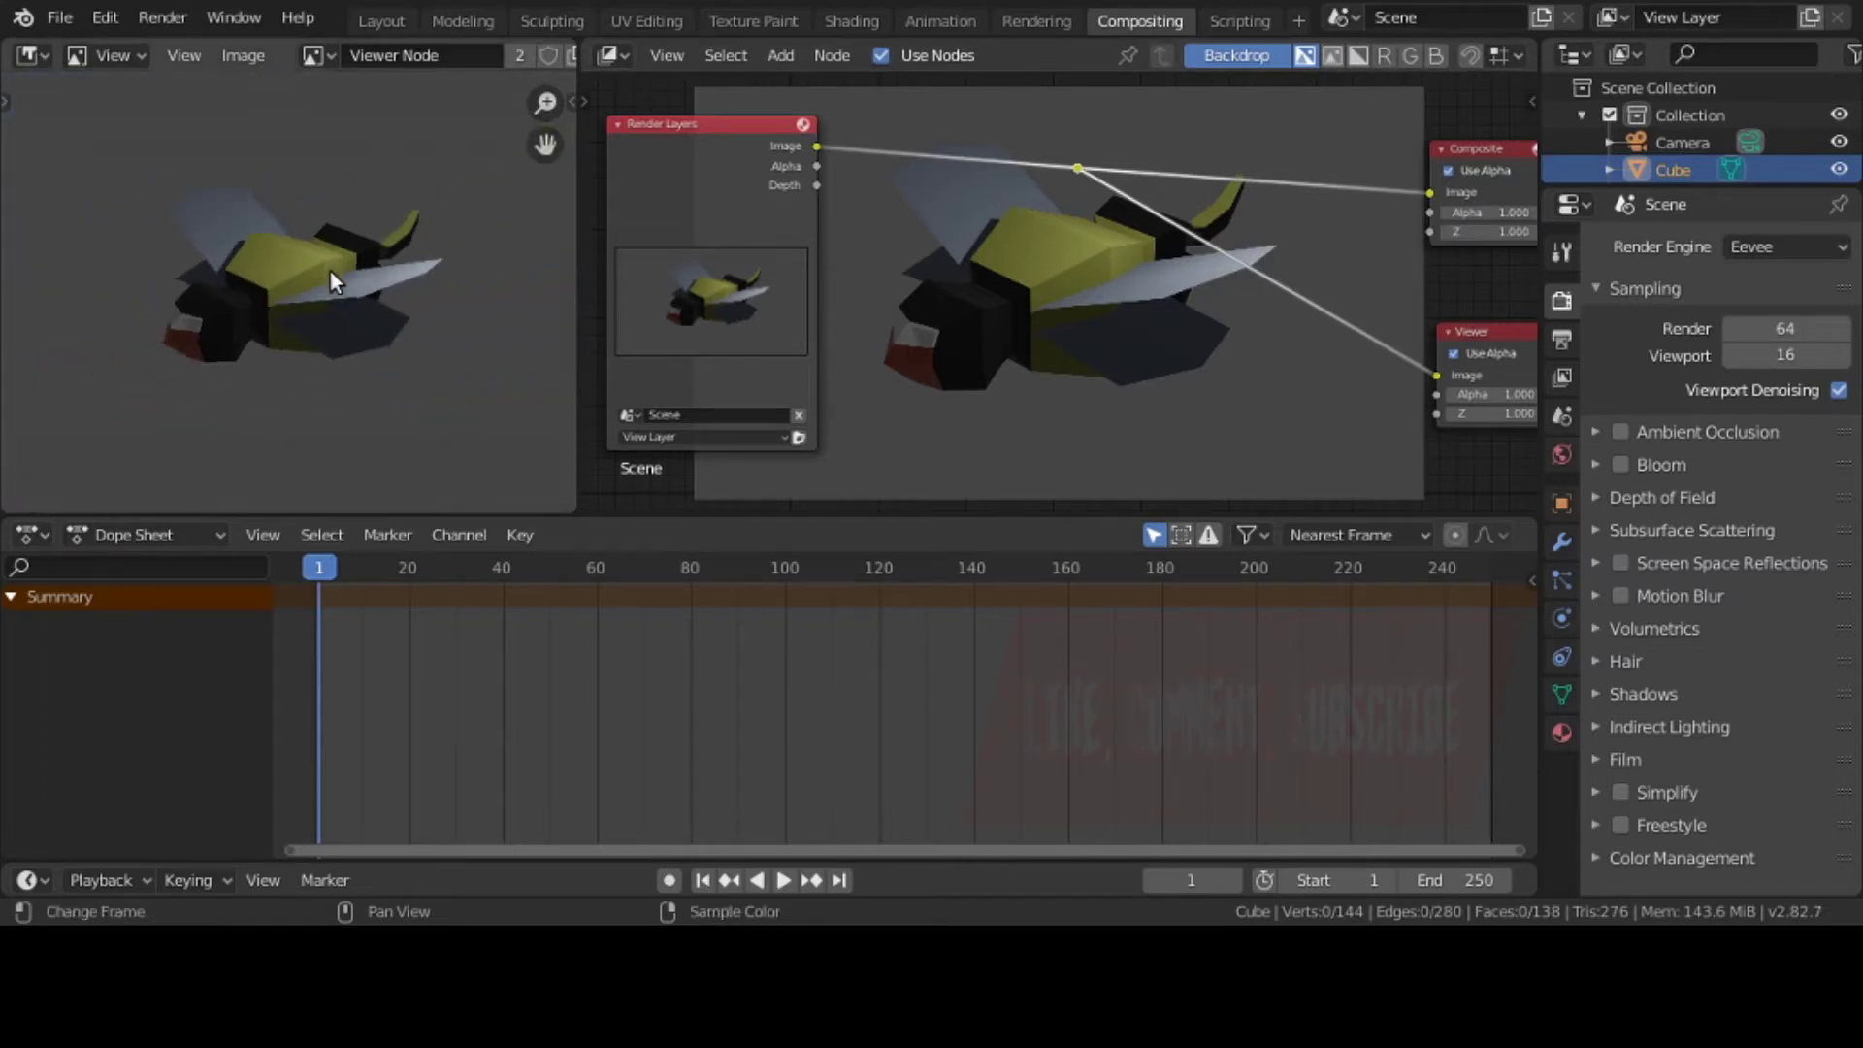
{"action": "mouse_move", "coordinate": [326, 275]}
{"action": "middle_mouse_down"}
{"action": "mouse_move", "coordinate": [384, 276]}
{"action": "mouse_move", "coordinate": [304, 266]}
{"action": "middle_mouse_up"}
{"action": "scroll", "coordinate": [316, 270], "scroll_direction": "up", "scroll_amount": 3}
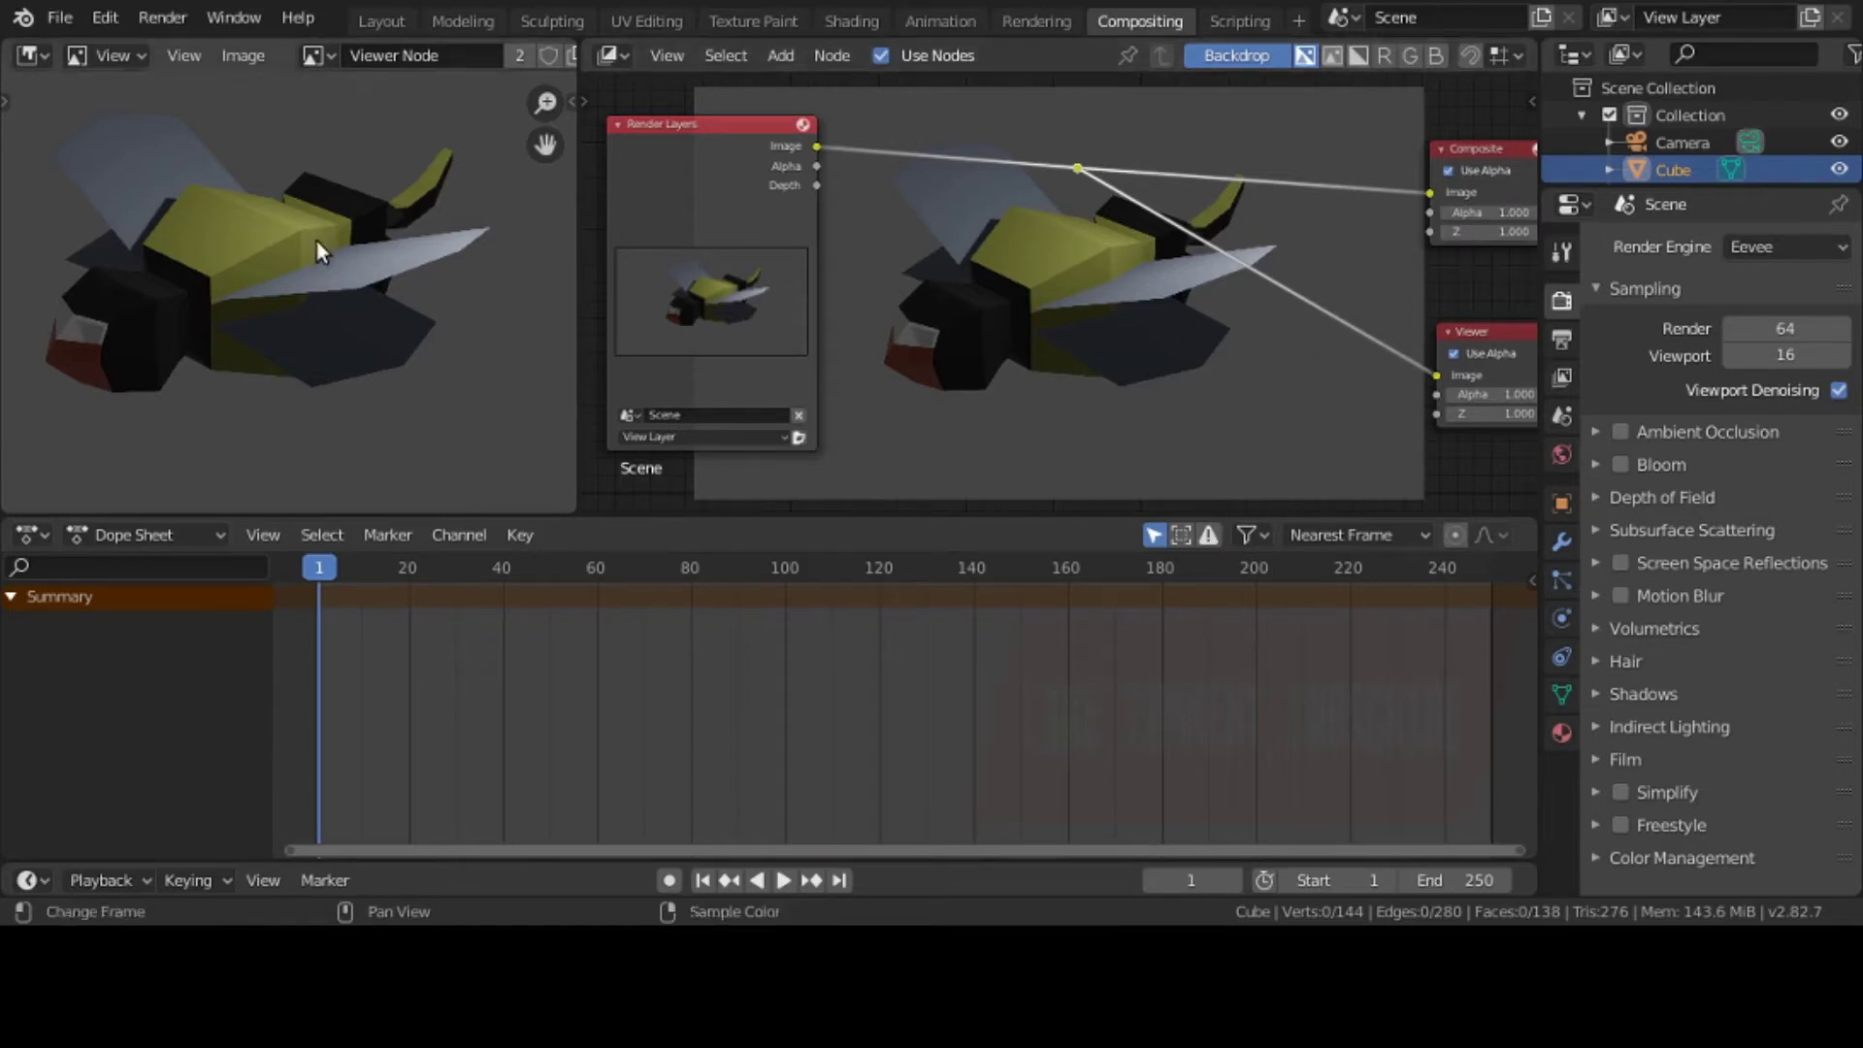
{"action": "scroll", "coordinate": [325, 244], "scroll_direction": "down", "scroll_amount": 1}
{"action": "scroll", "coordinate": [1195, 233], "scroll_direction": "down", "scroll_amount": 1}
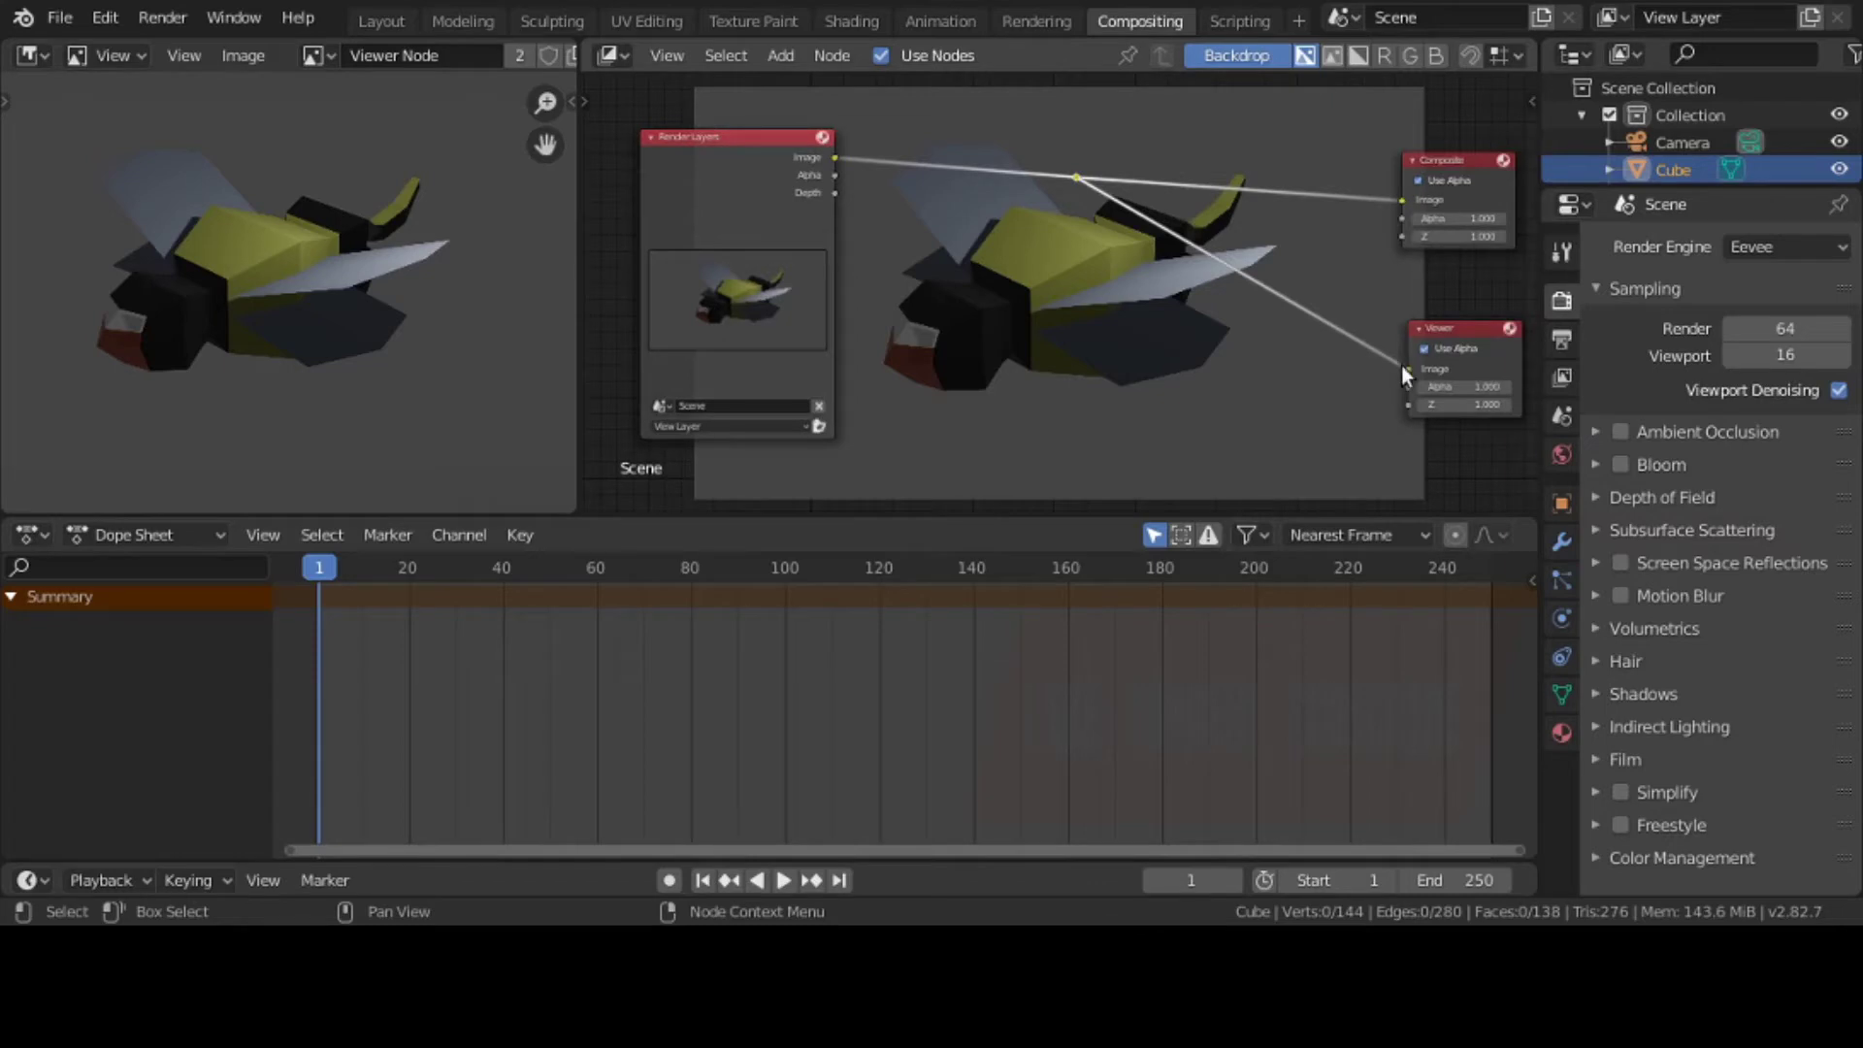
Delete the Viewer node and connect Render Layers Image straight to the Composite input
{"action": "left_click_drag", "start_coordinate": [1403, 363], "coordinate": [1281, 382]}
{"action": "left_click", "coordinate": [1443, 348]}
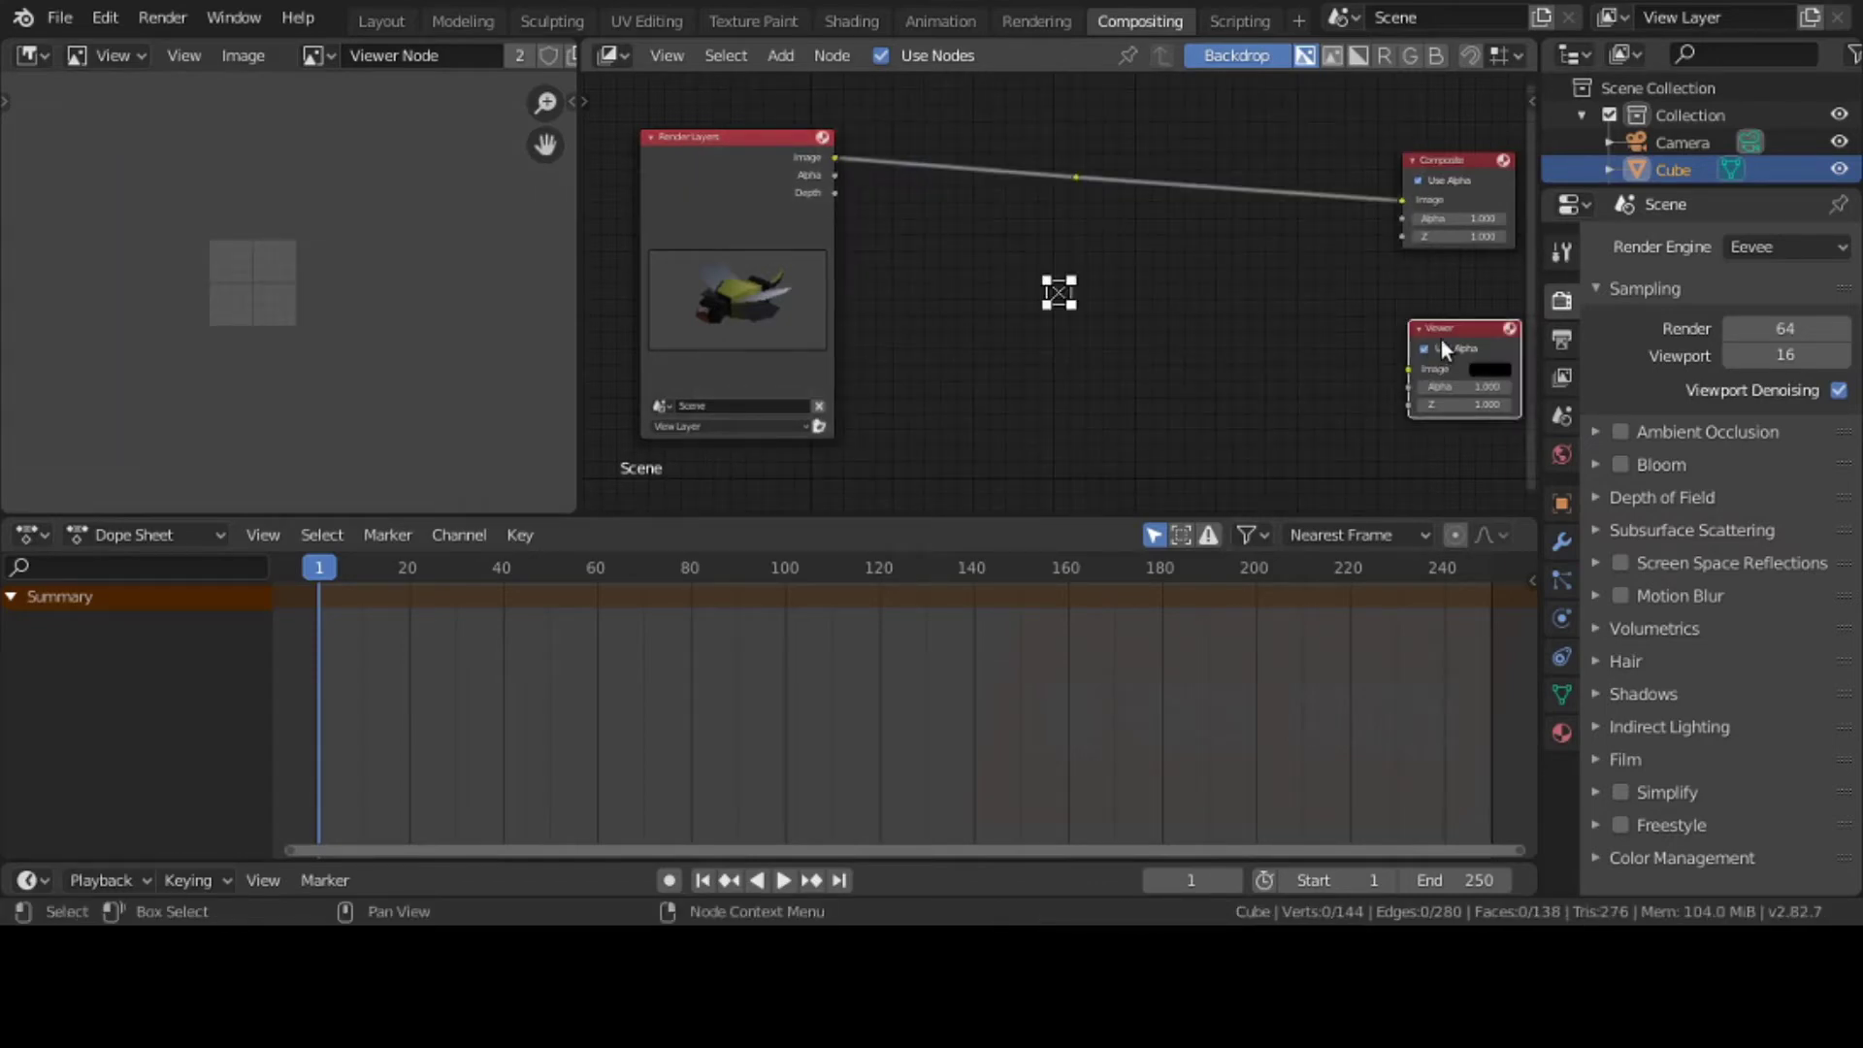
{"action": "key", "text": "x"}
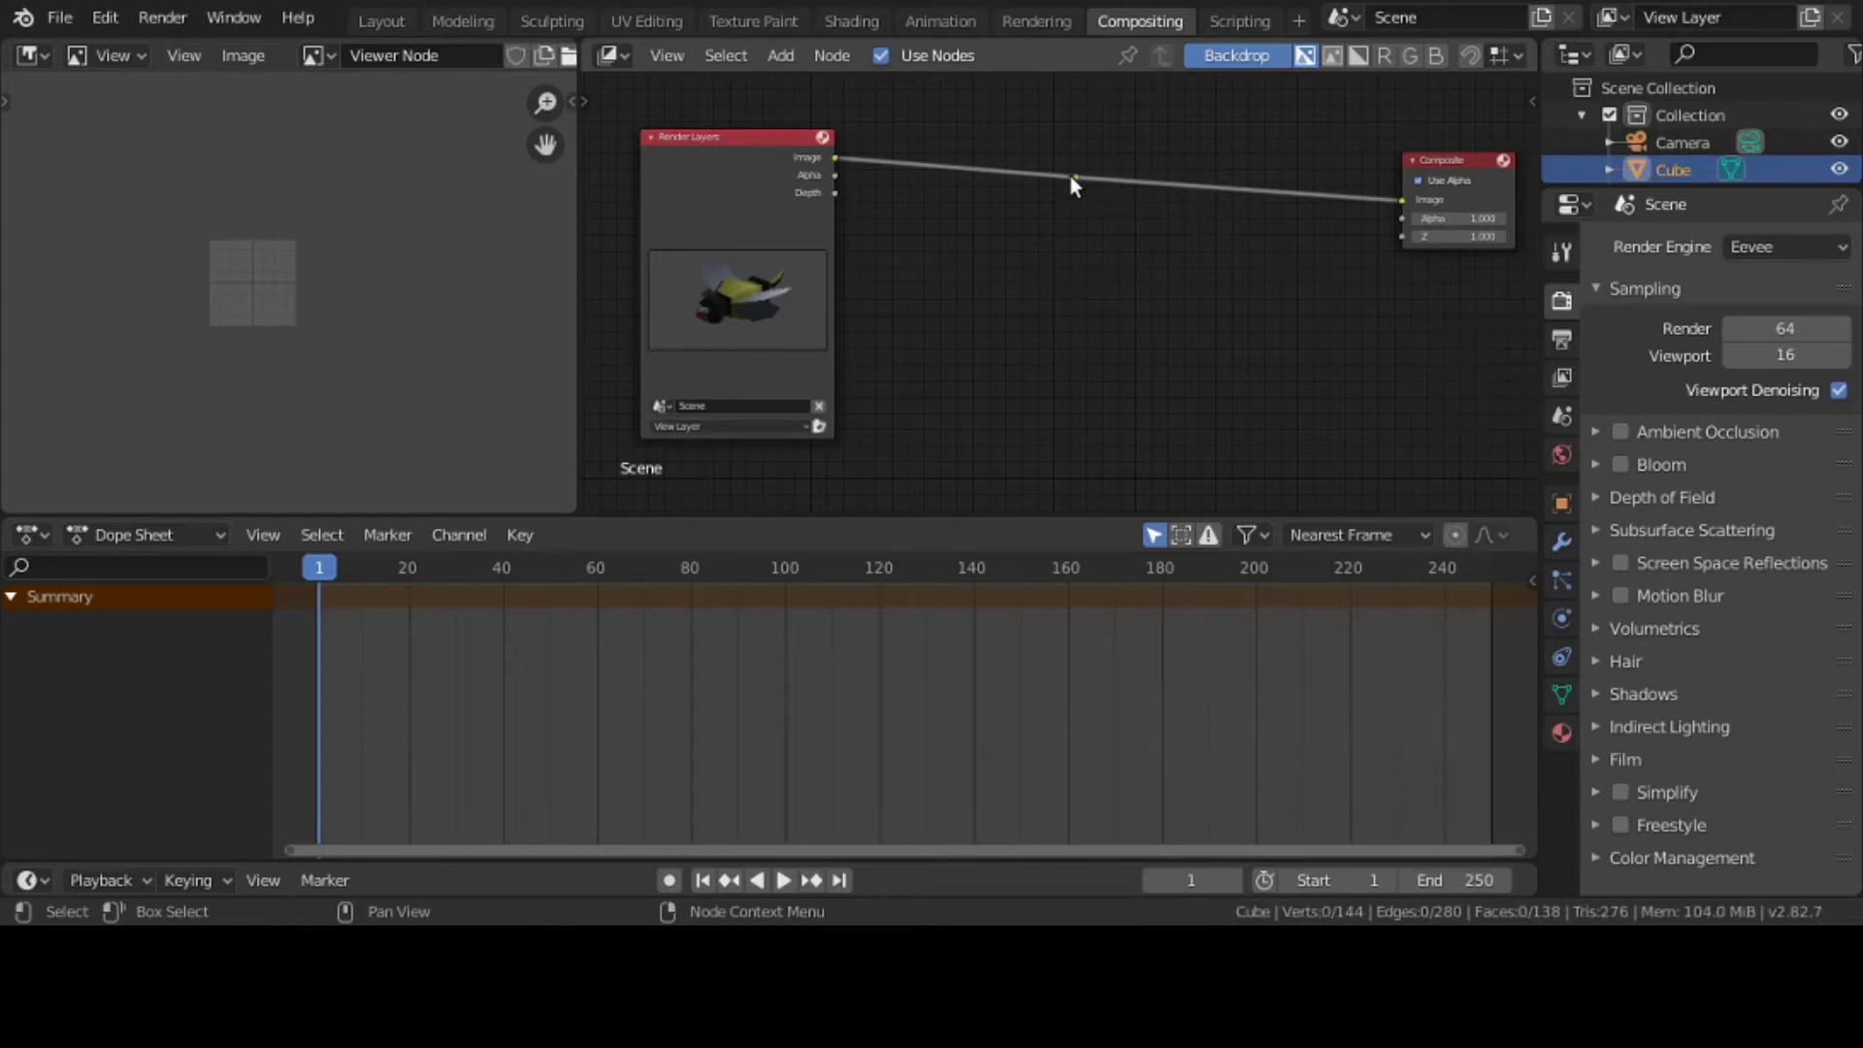
{"action": "right_click_drag", "start_coordinate": [1069, 170], "coordinate": [1070, 183], "text": "ctrl"}
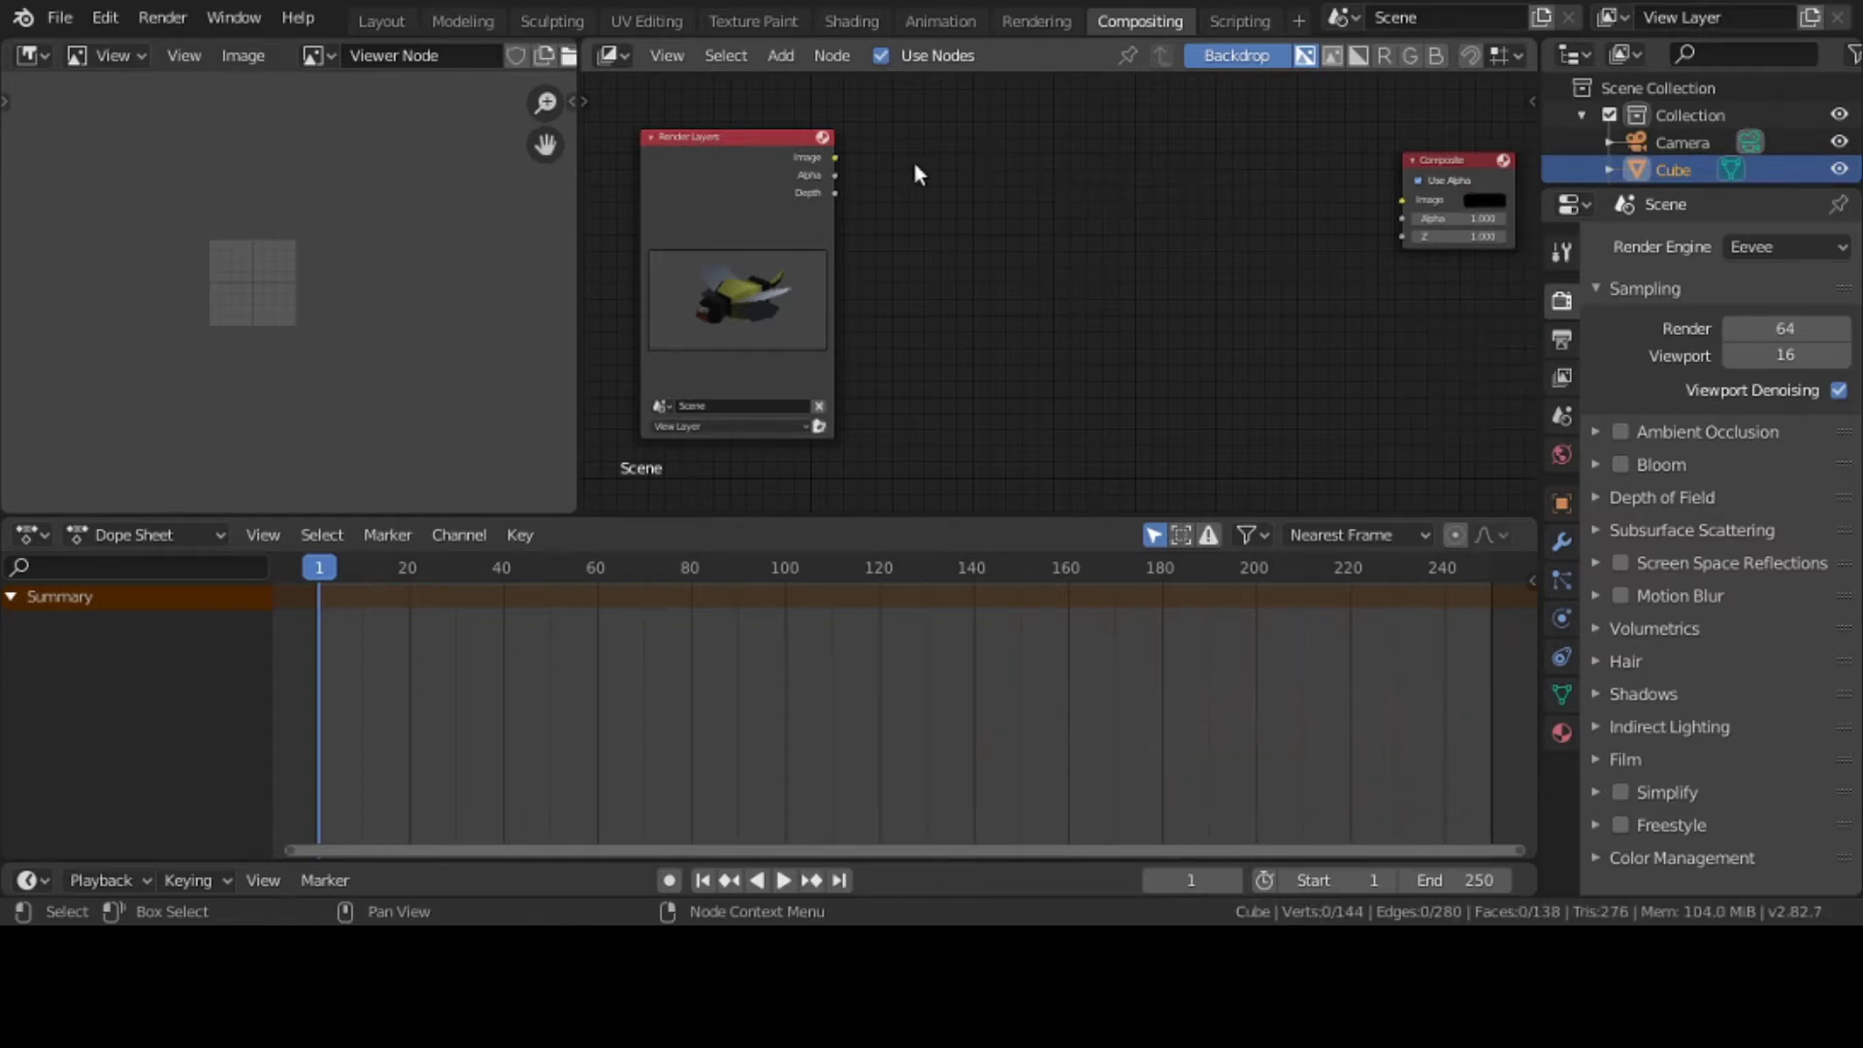
{"action": "left_click_drag", "start_coordinate": [833, 157], "coordinate": [1405, 198]}
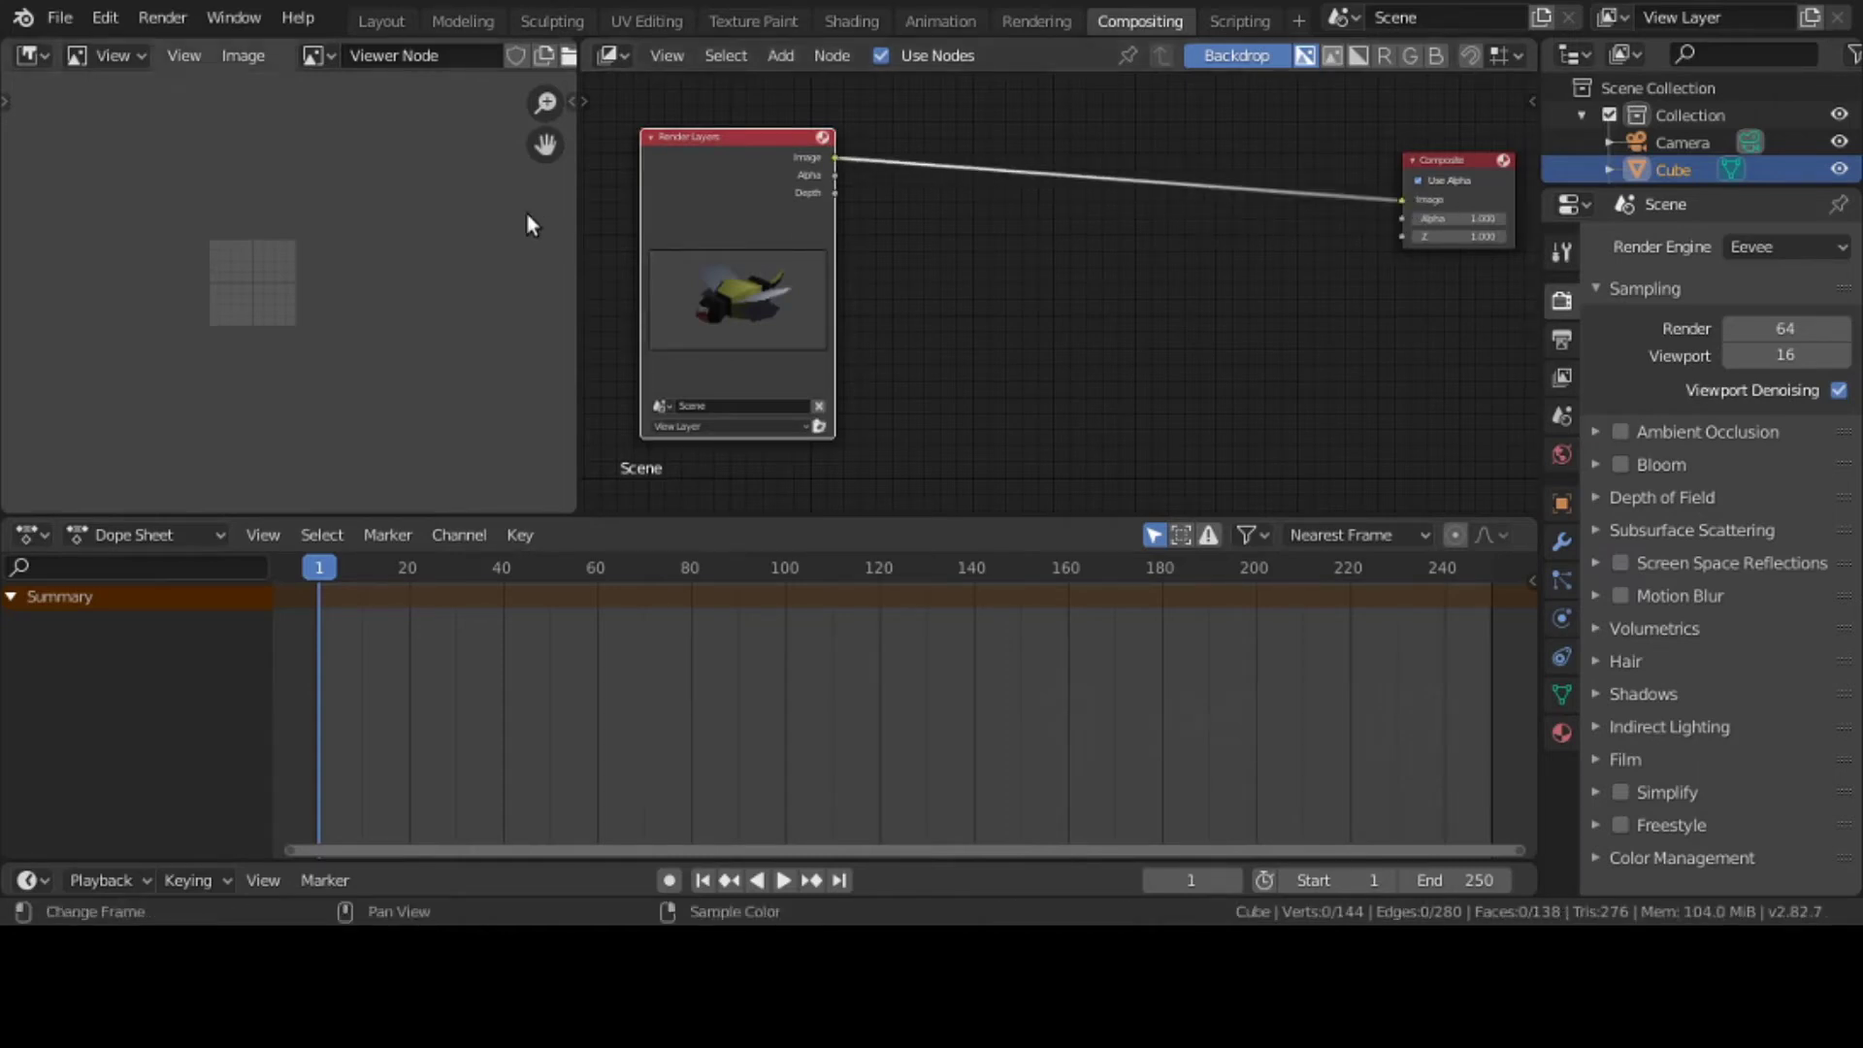
Render a still image and switch the Image Editor from Viewer Node to Render Result
{"action": "left_click", "coordinate": [148, 19]}
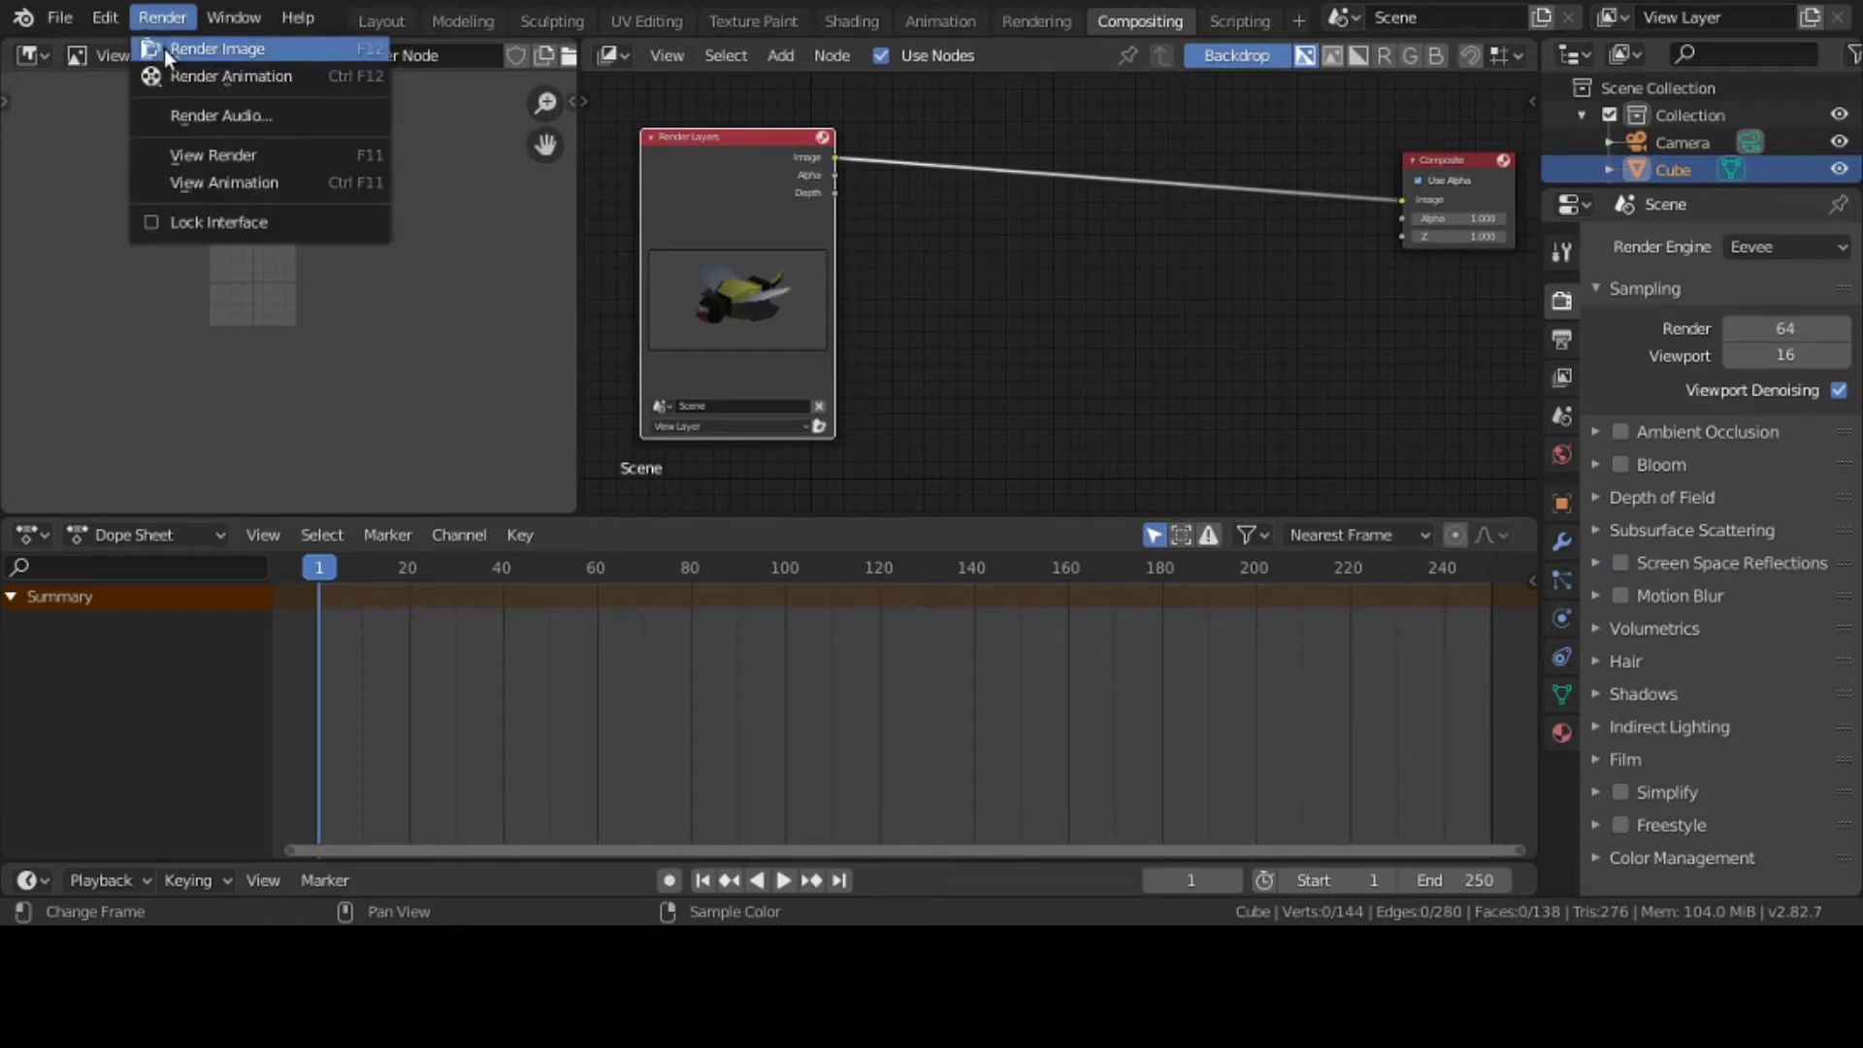
{"action": "left_click", "coordinate": [214, 49]}
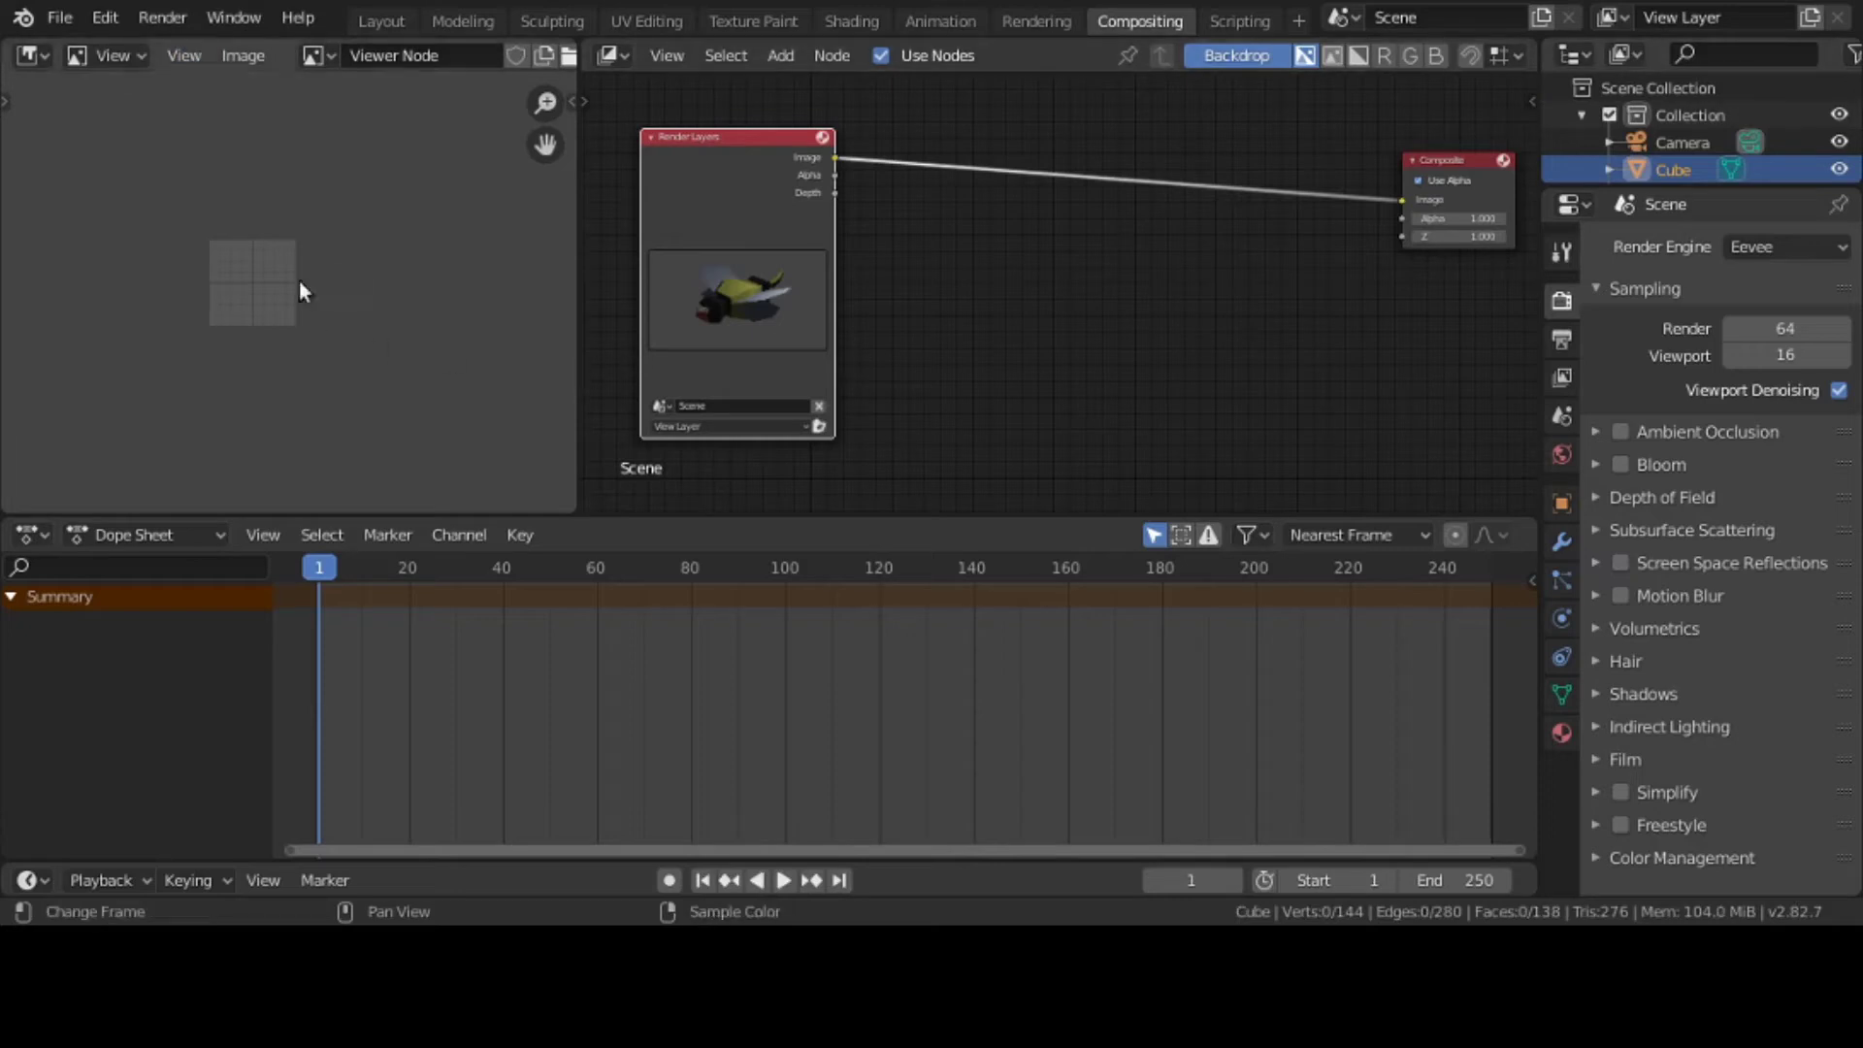
{"action": "left_click", "coordinate": [321, 58]}
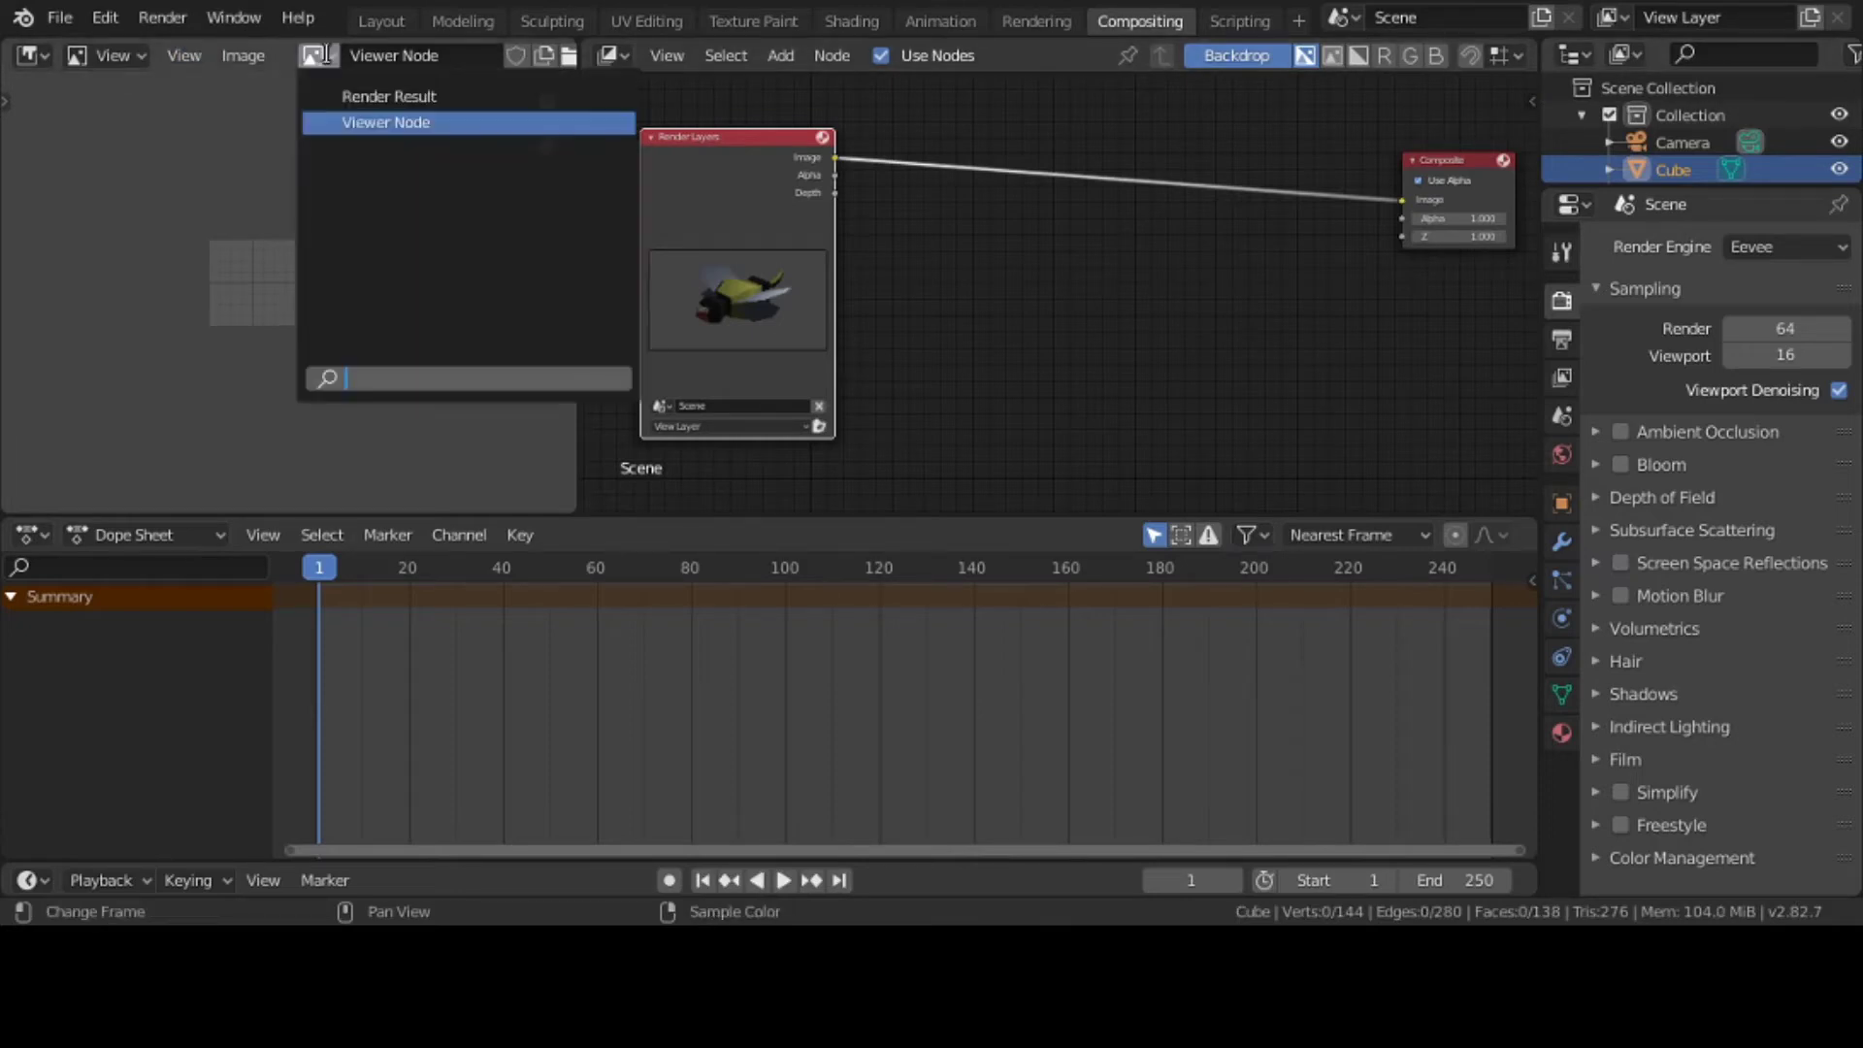
{"action": "left_click", "coordinate": [372, 123]}
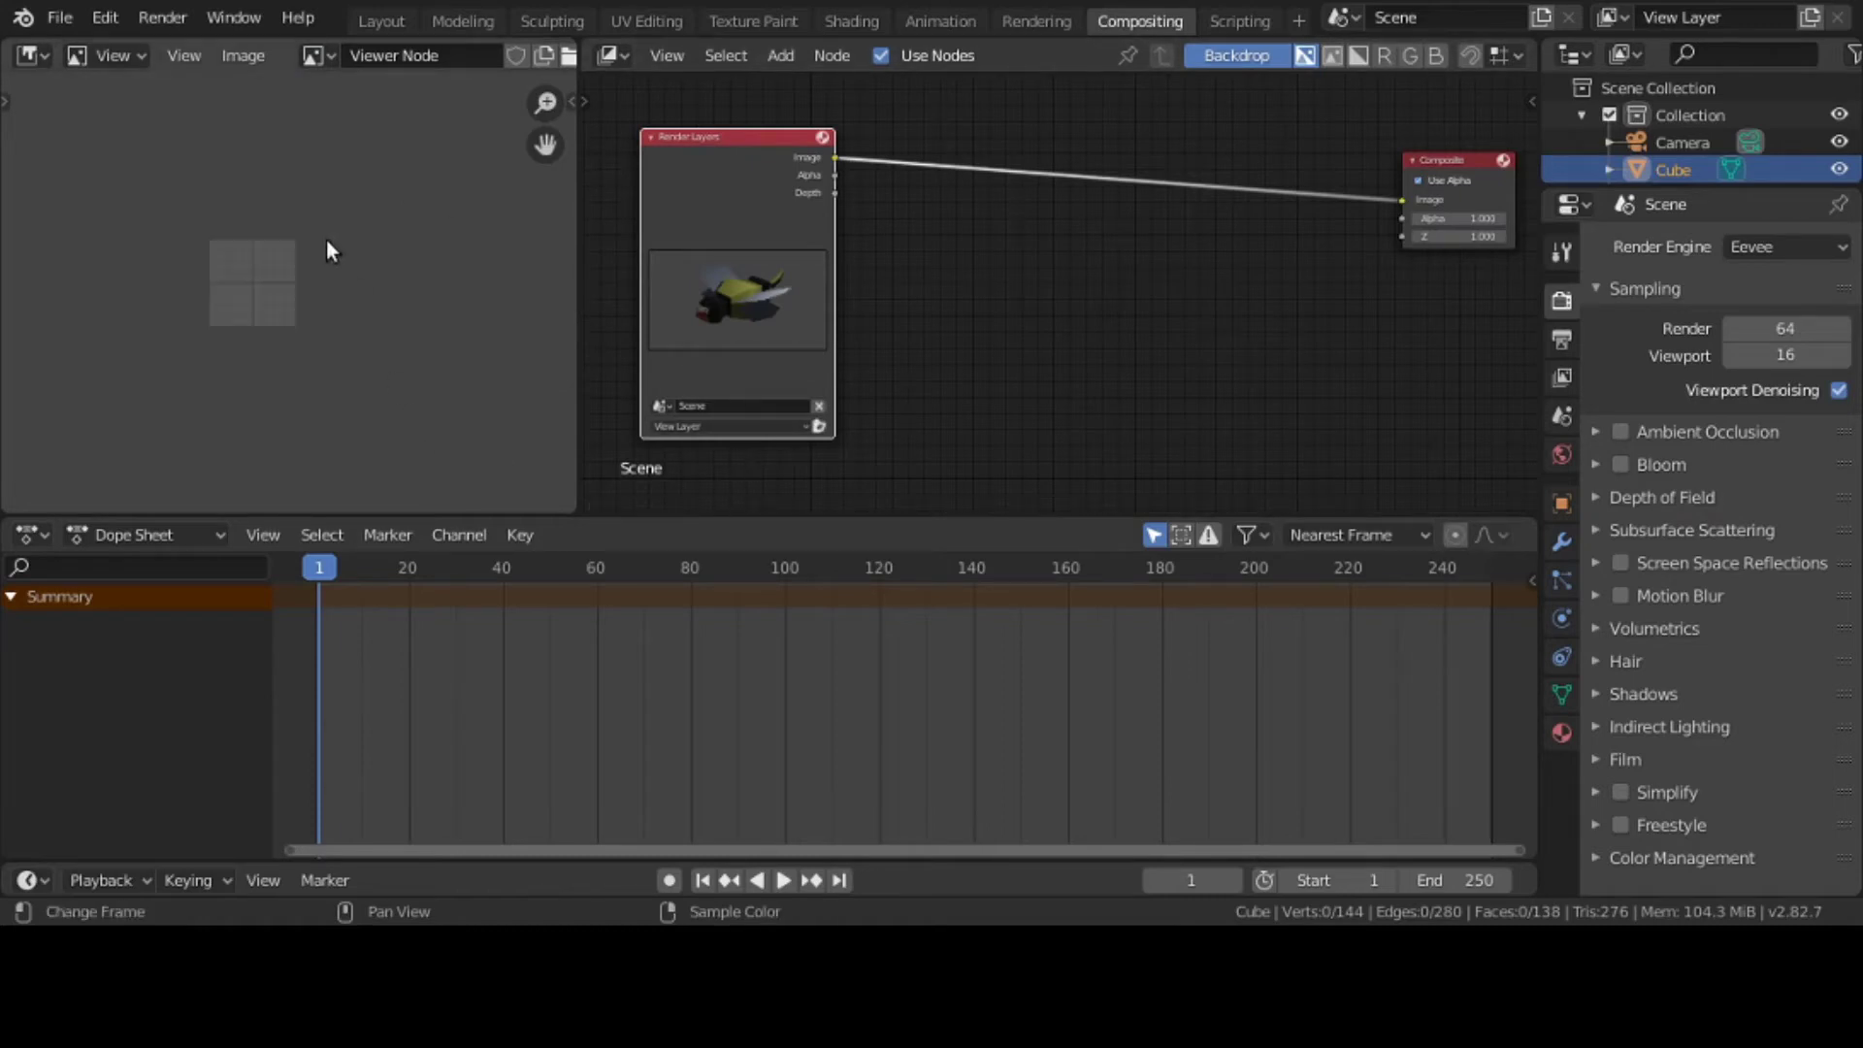
{"action": "scroll", "coordinate": [326, 240], "scroll_direction": "up", "scroll_amount": 3}
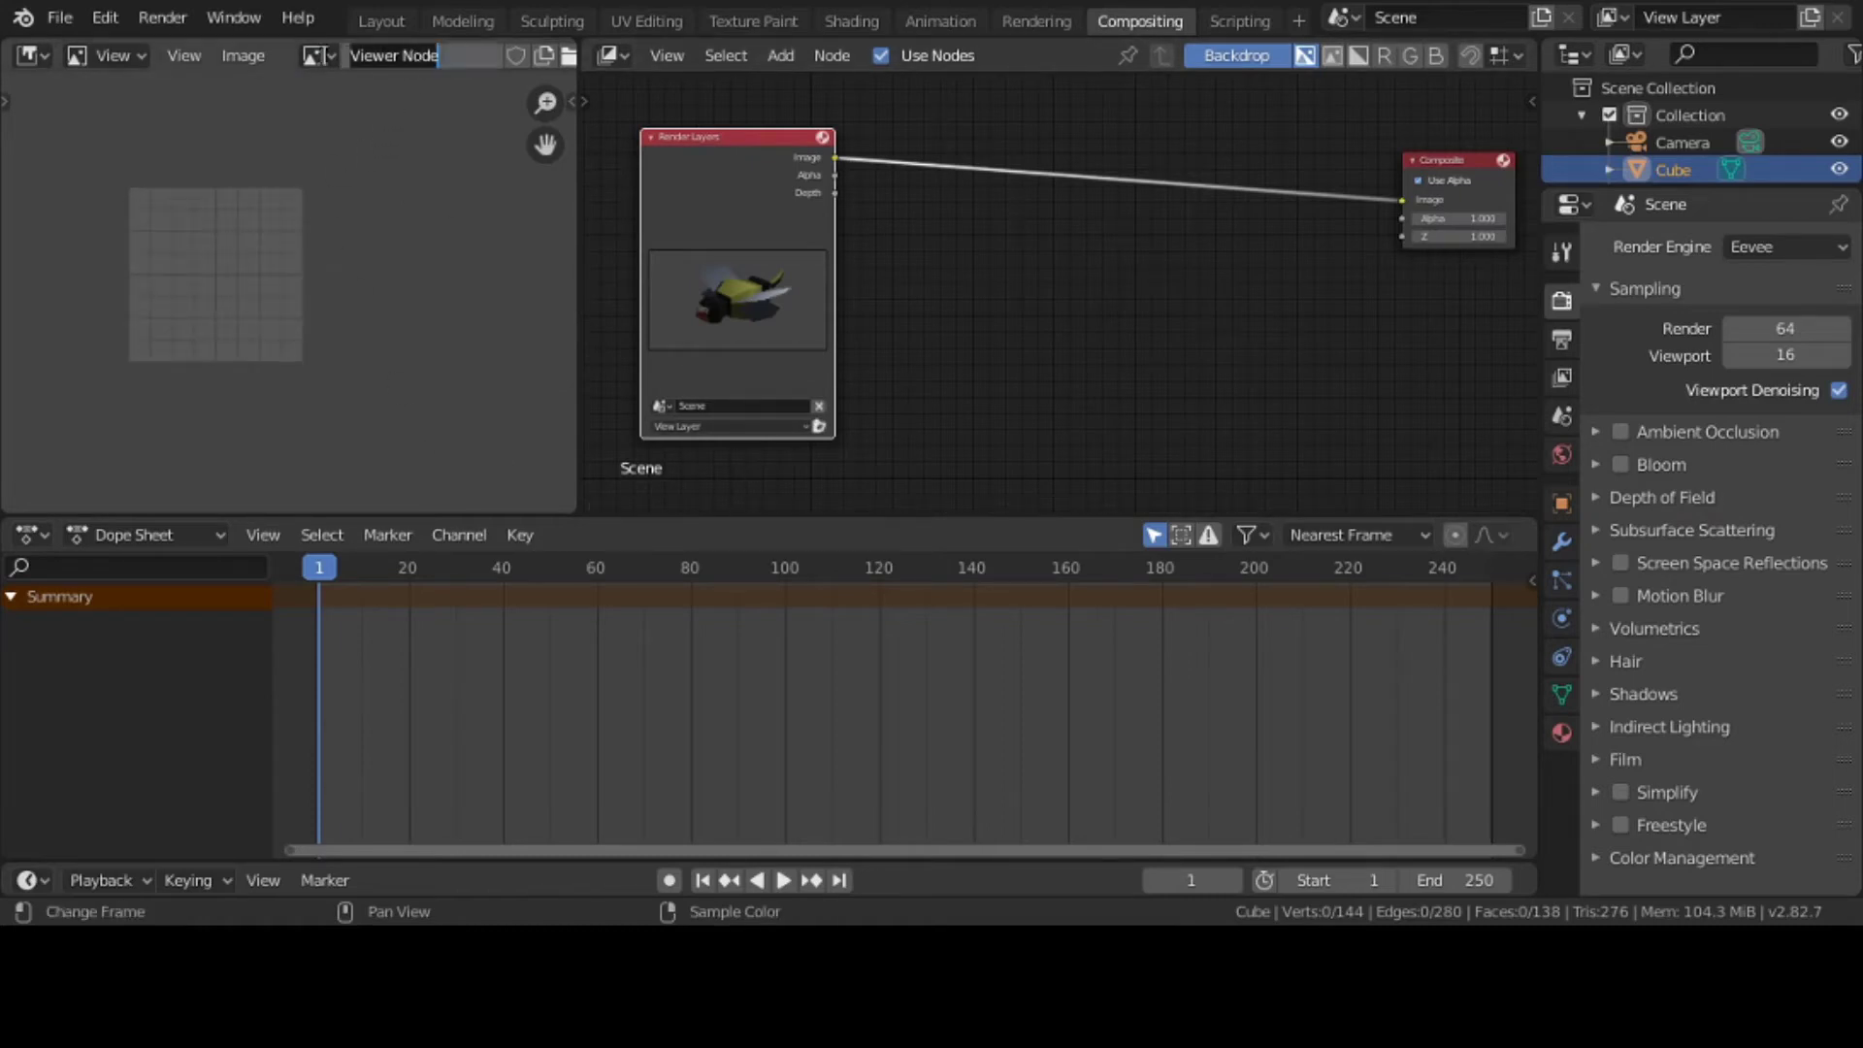
{"action": "left_click", "coordinate": [316, 55]}
{"action": "left_click", "coordinate": [363, 100]}
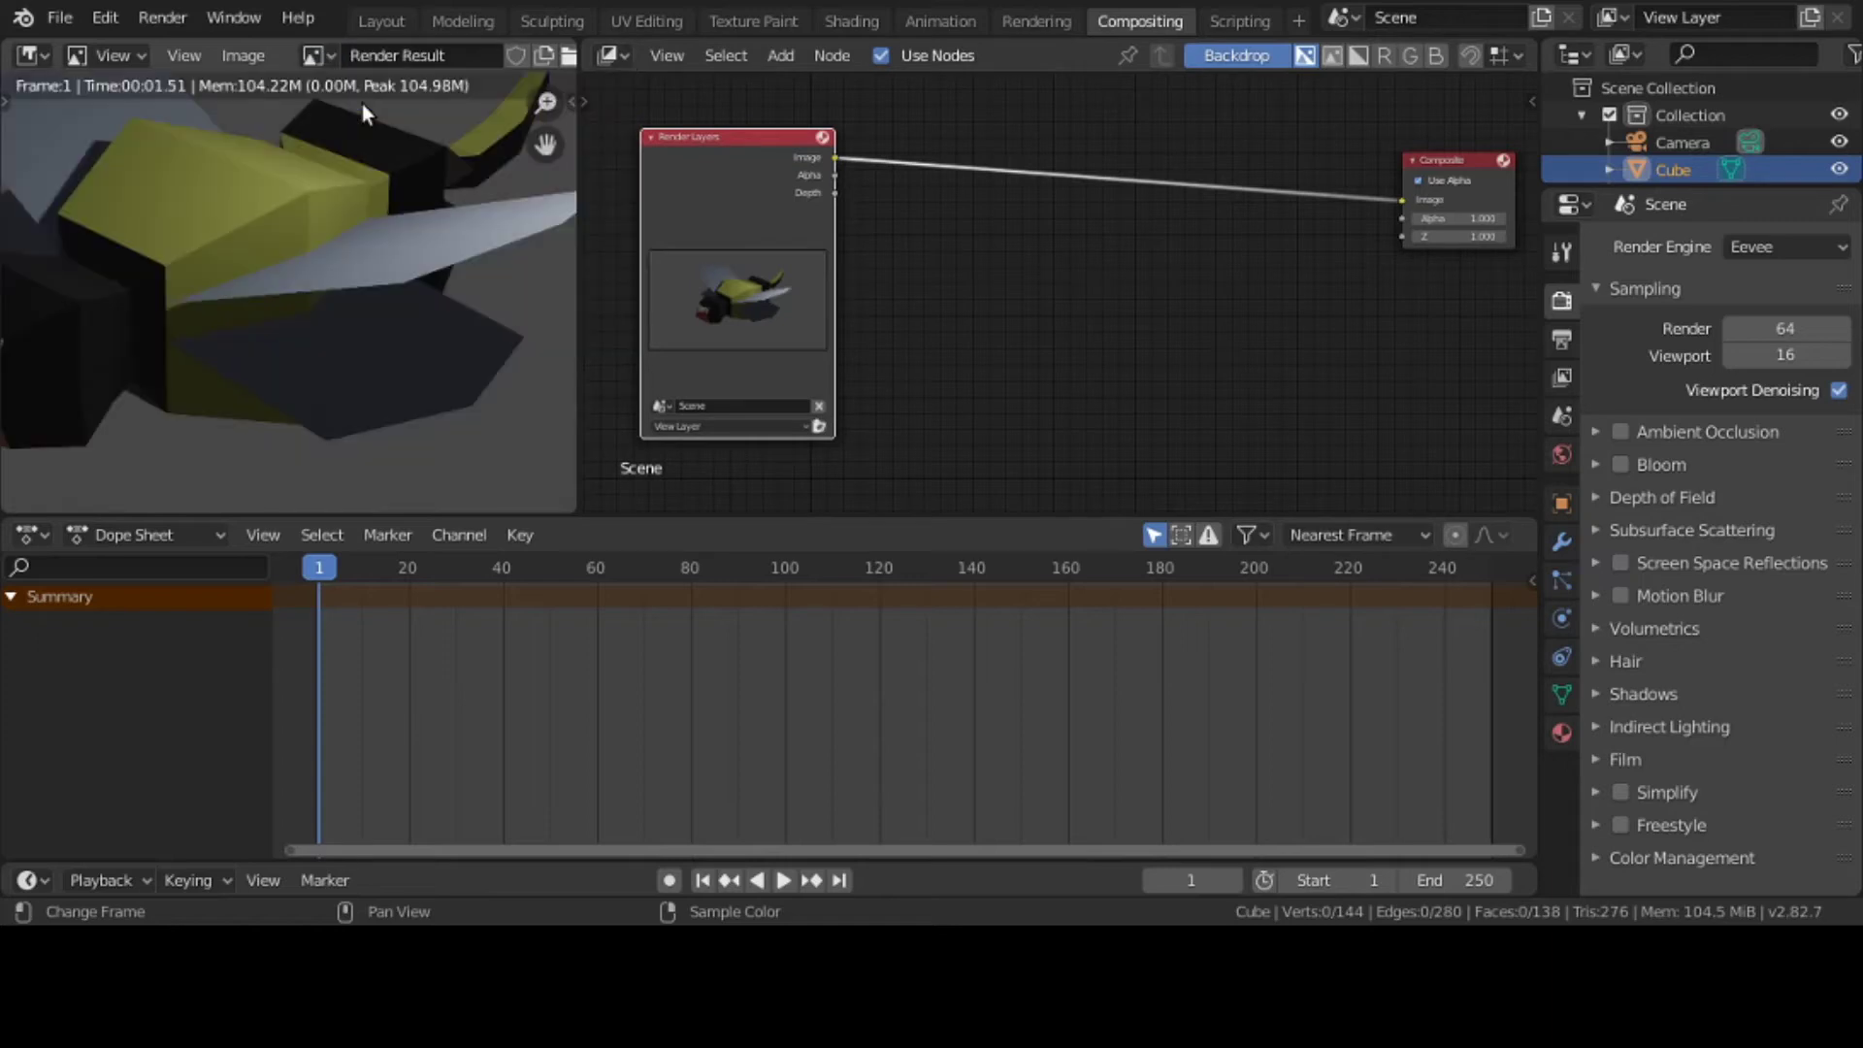
{"action": "scroll", "coordinate": [372, 320], "scroll_direction": "down", "scroll_amount": 5}
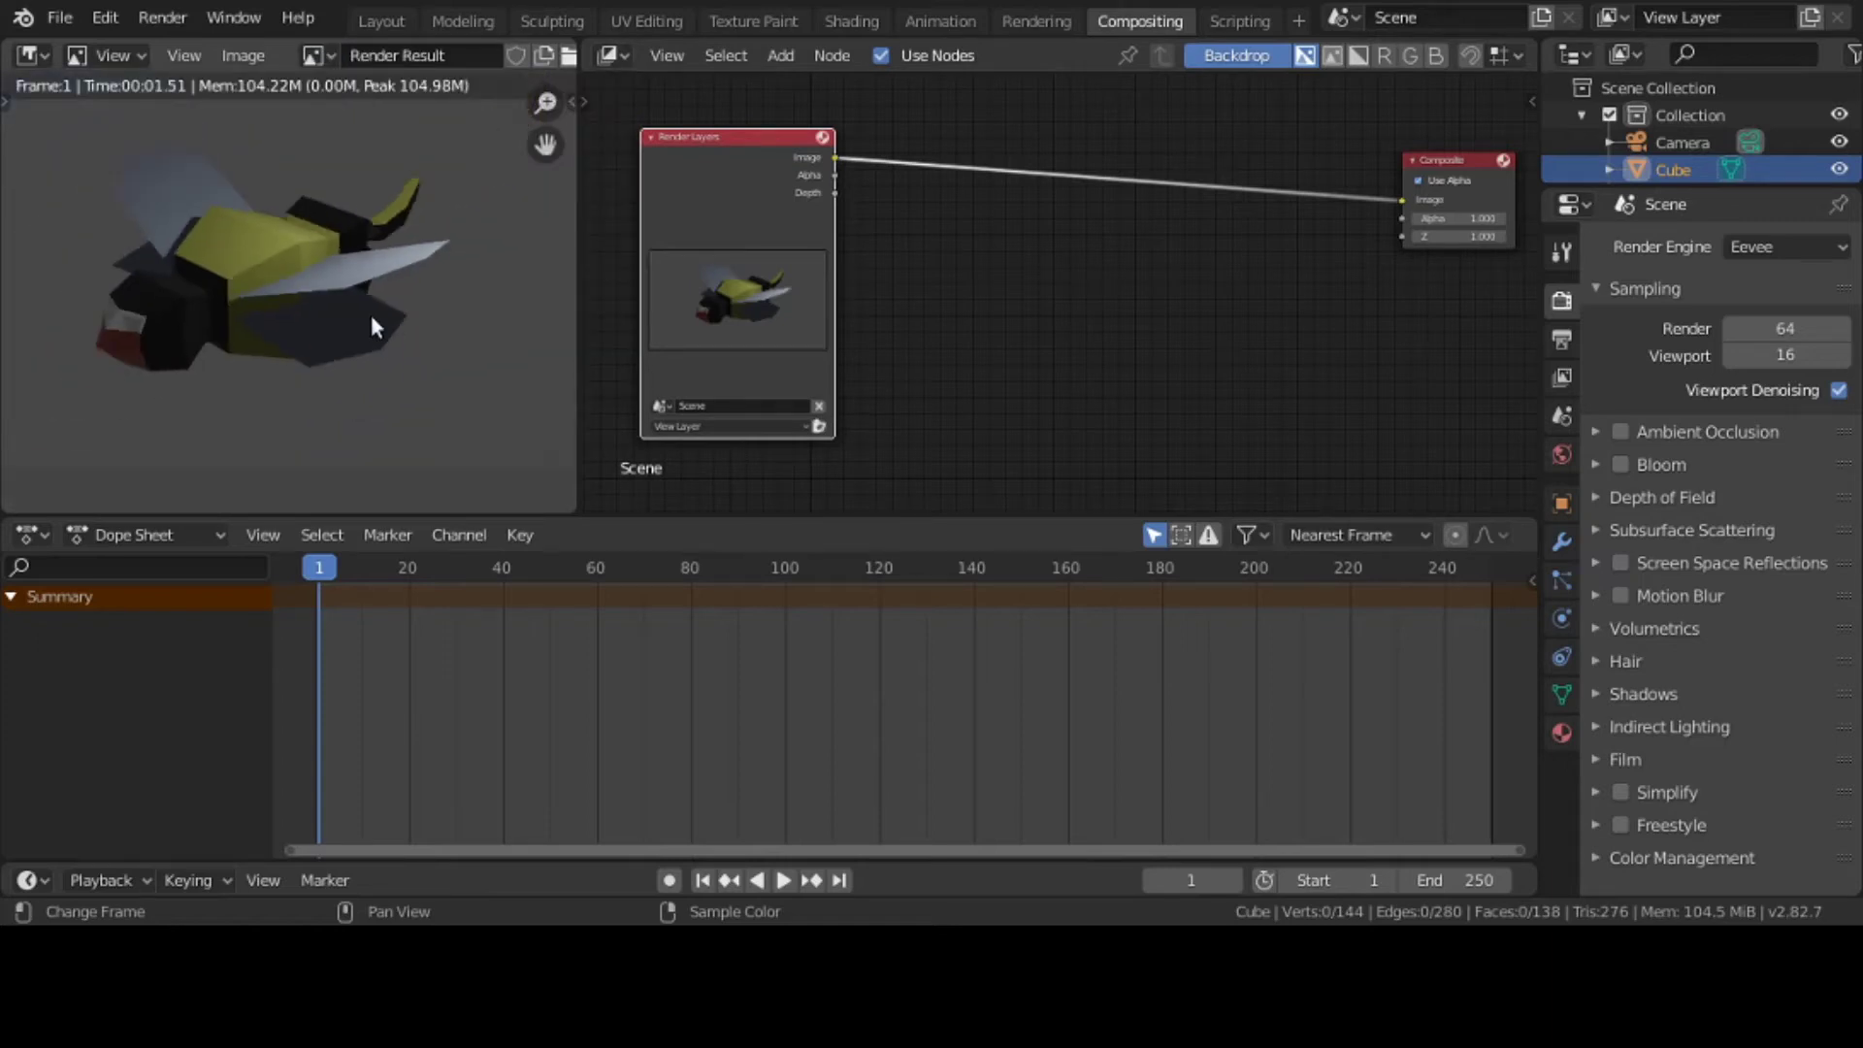
{"action": "left_click", "coordinate": [330, 58]}
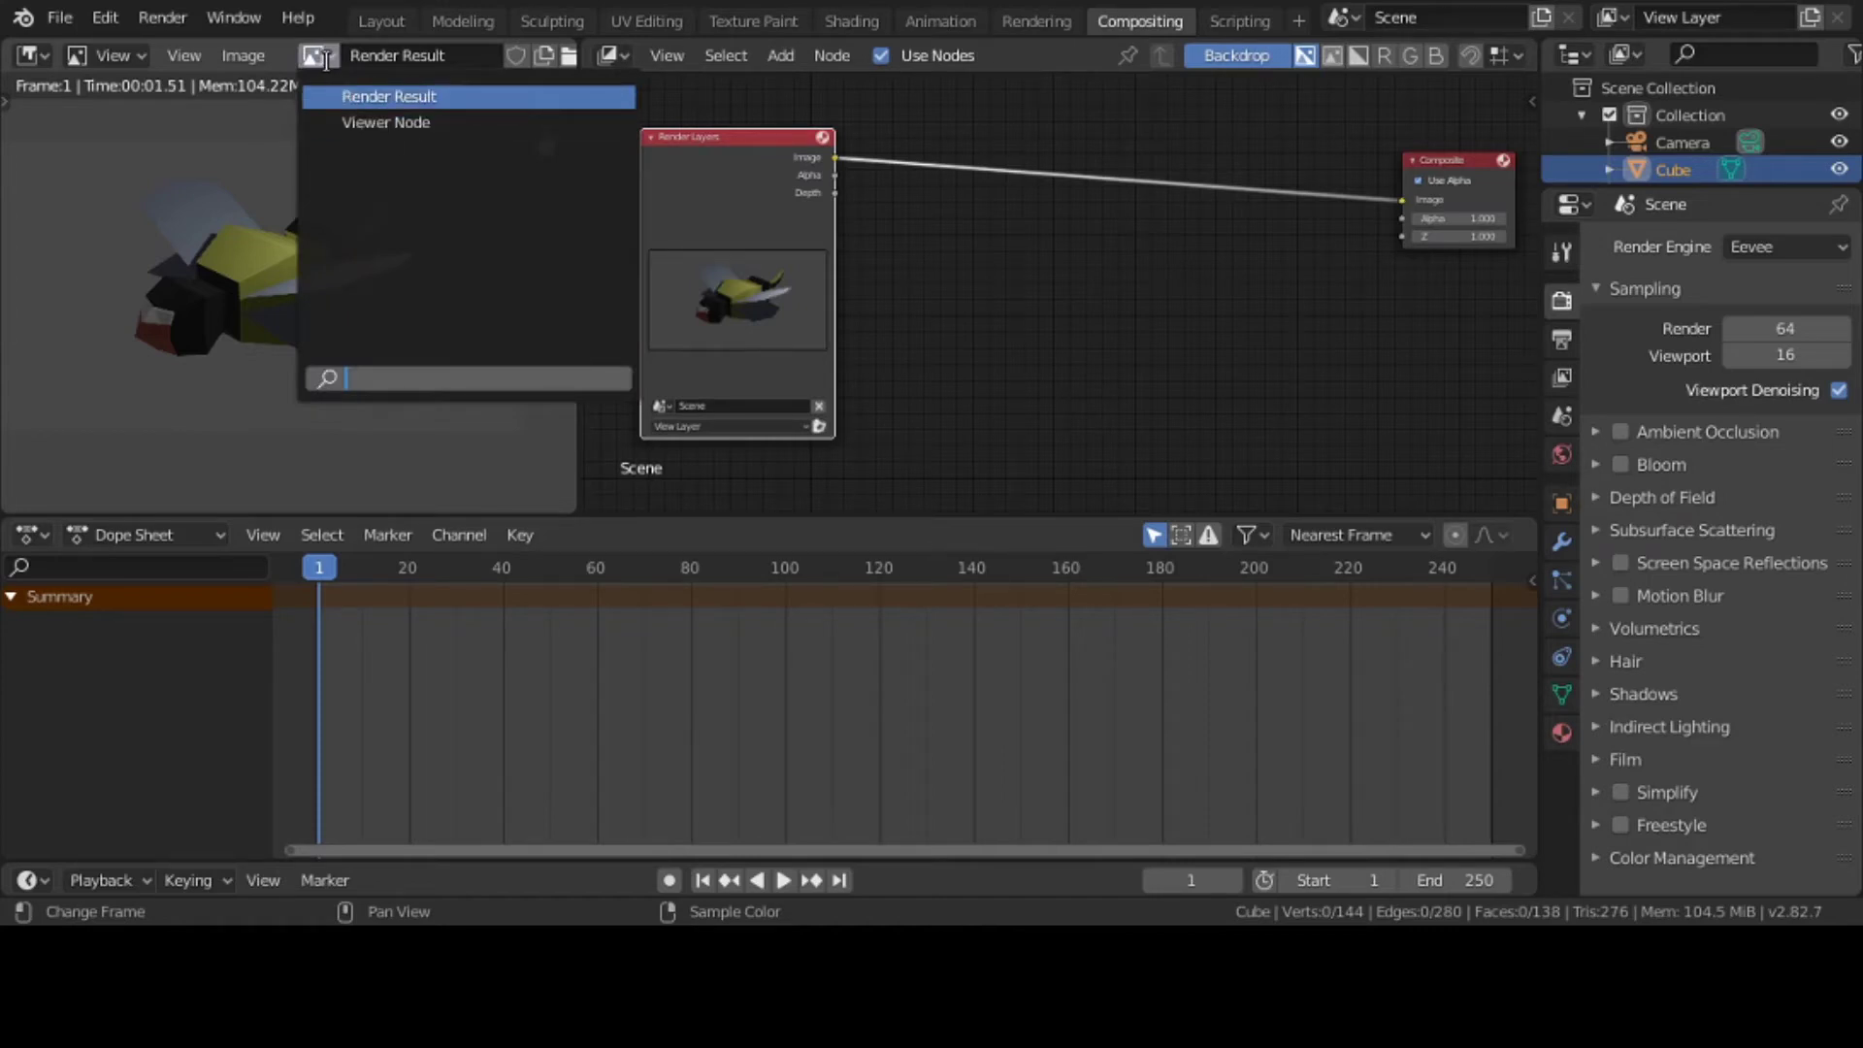
{"action": "left_click", "coordinate": [325, 58]}
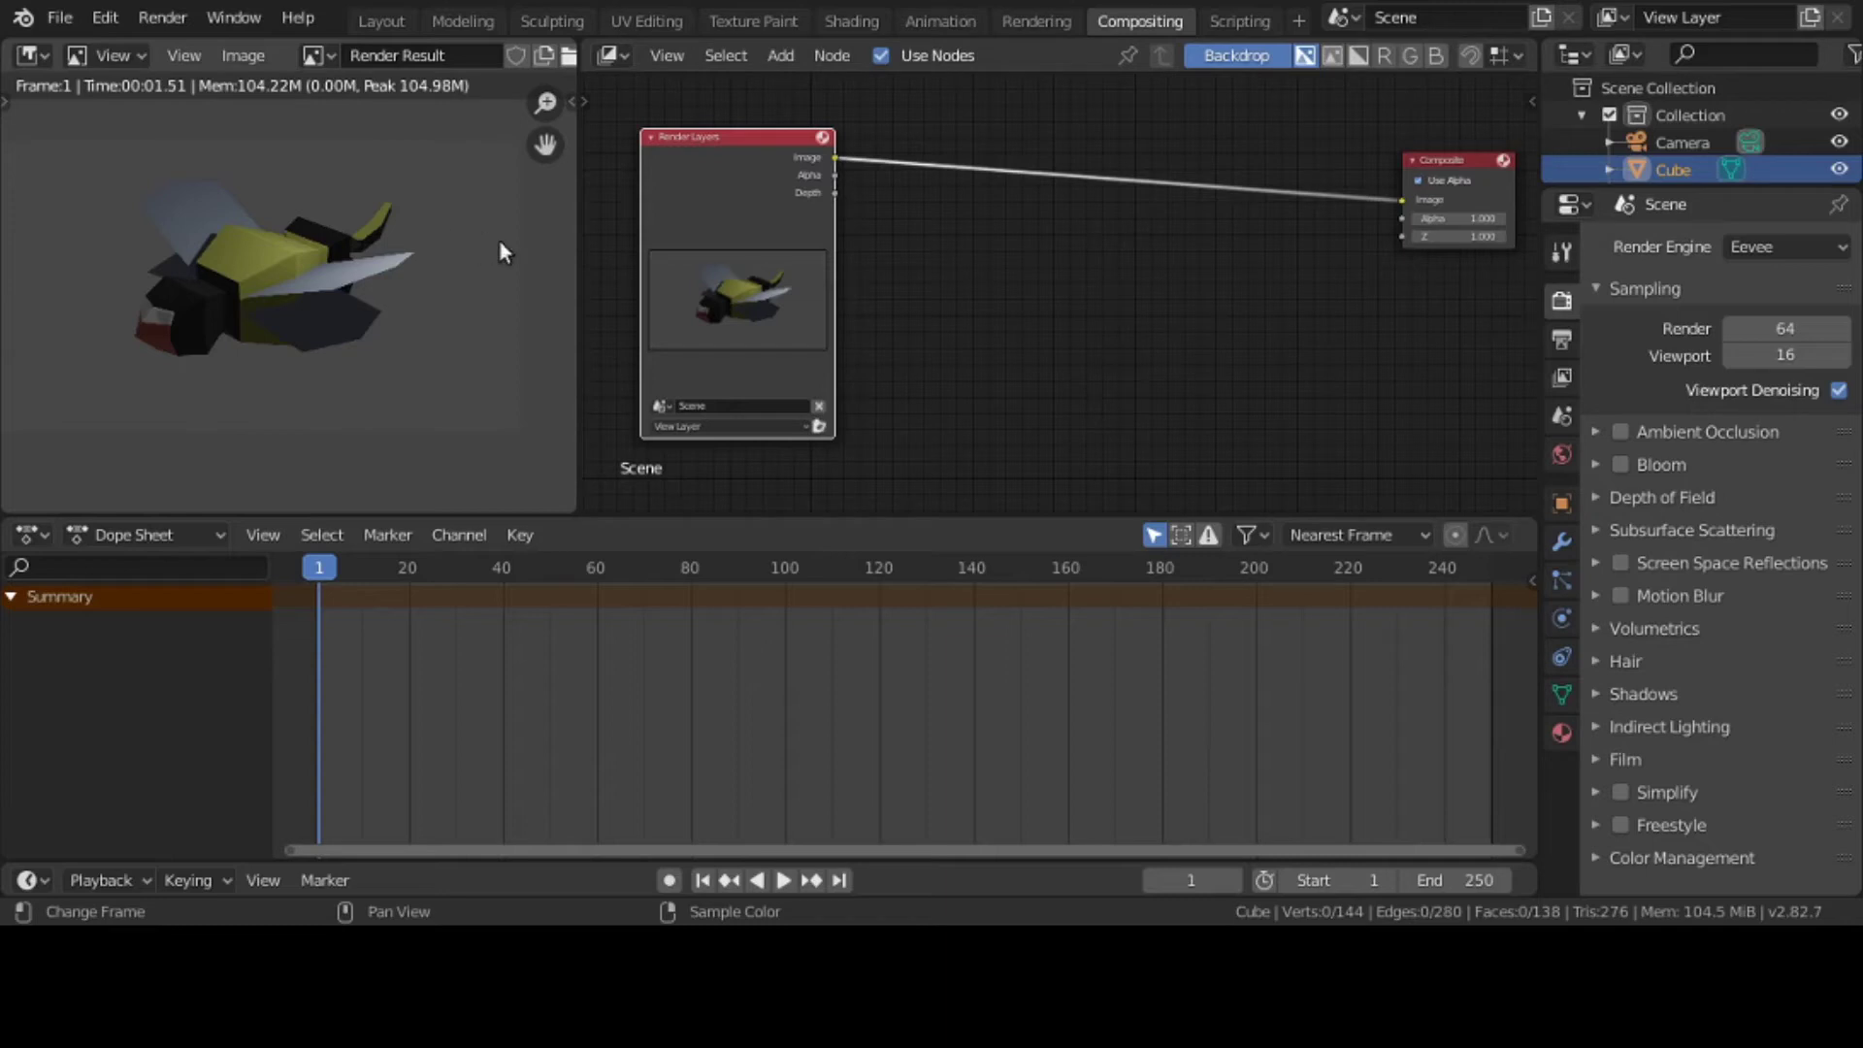
Add a Distort > Transform node onto the Render Layers–Composite link
{"action": "left_click", "coordinate": [769, 61]}
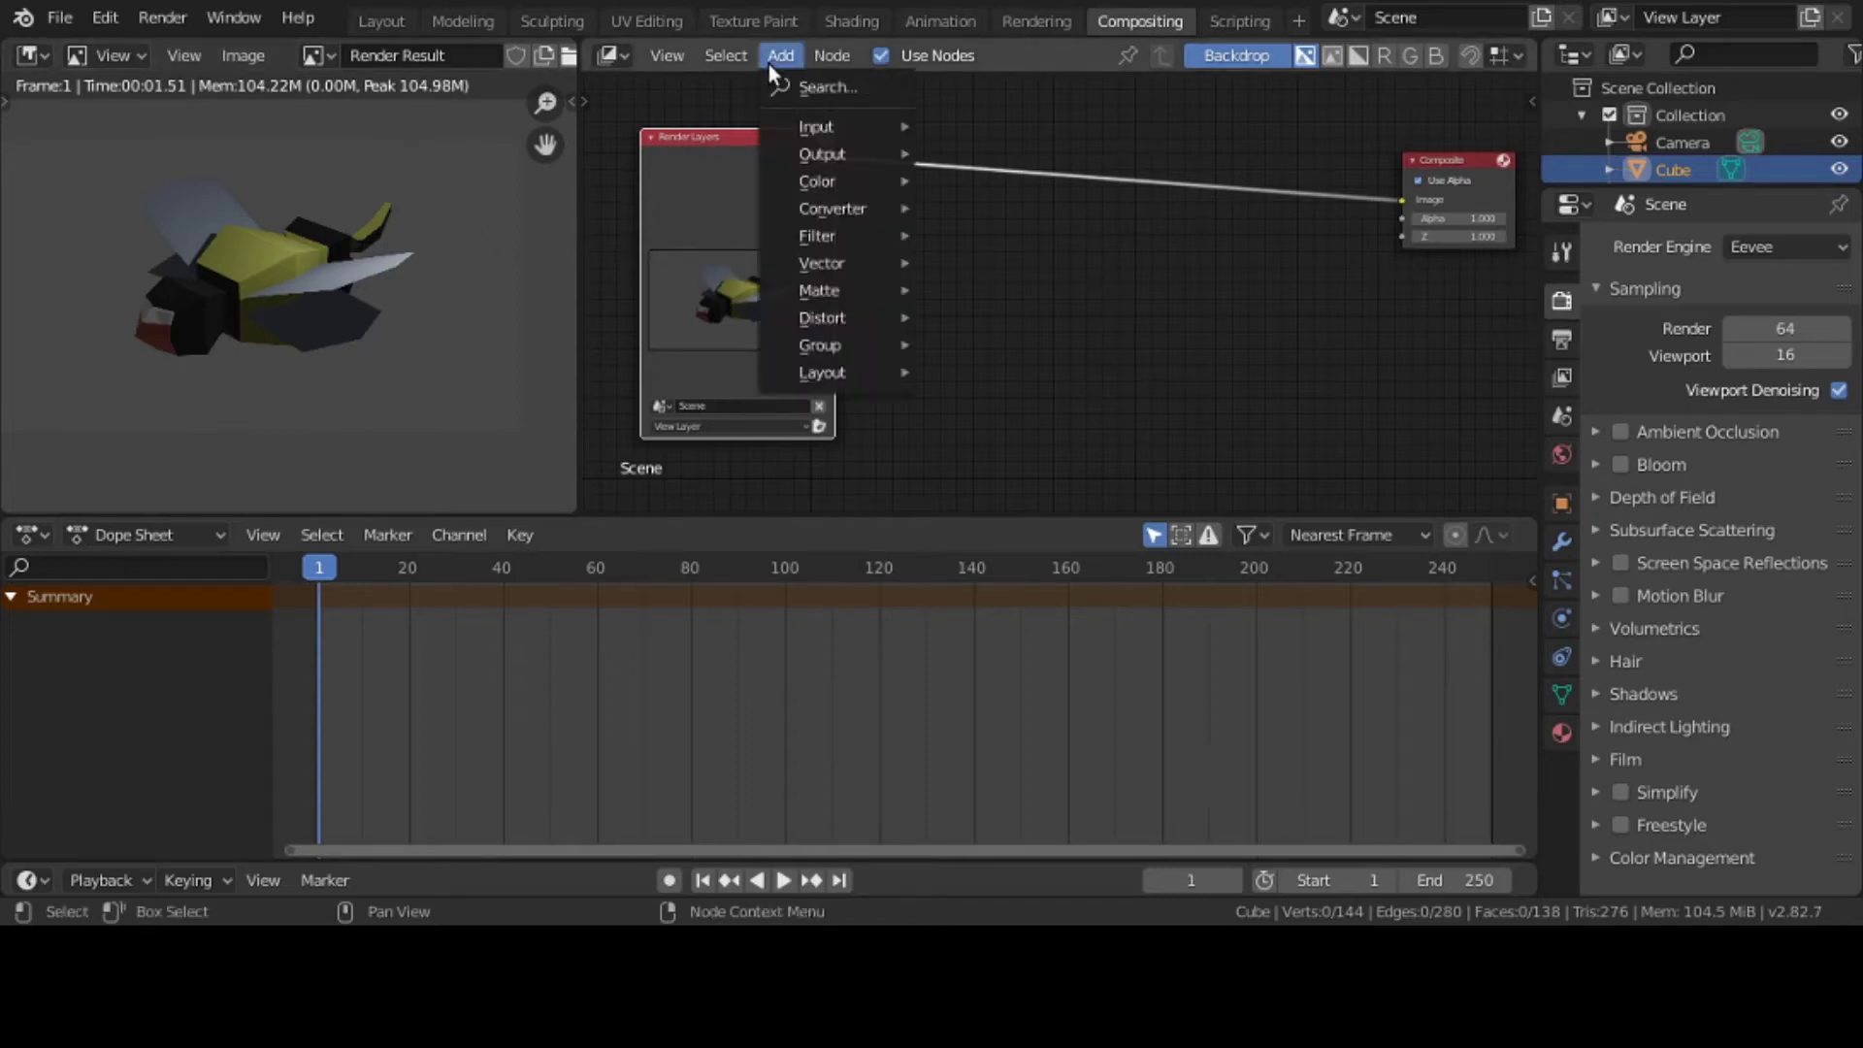
{"action": "mouse_move", "coordinate": [835, 315]}
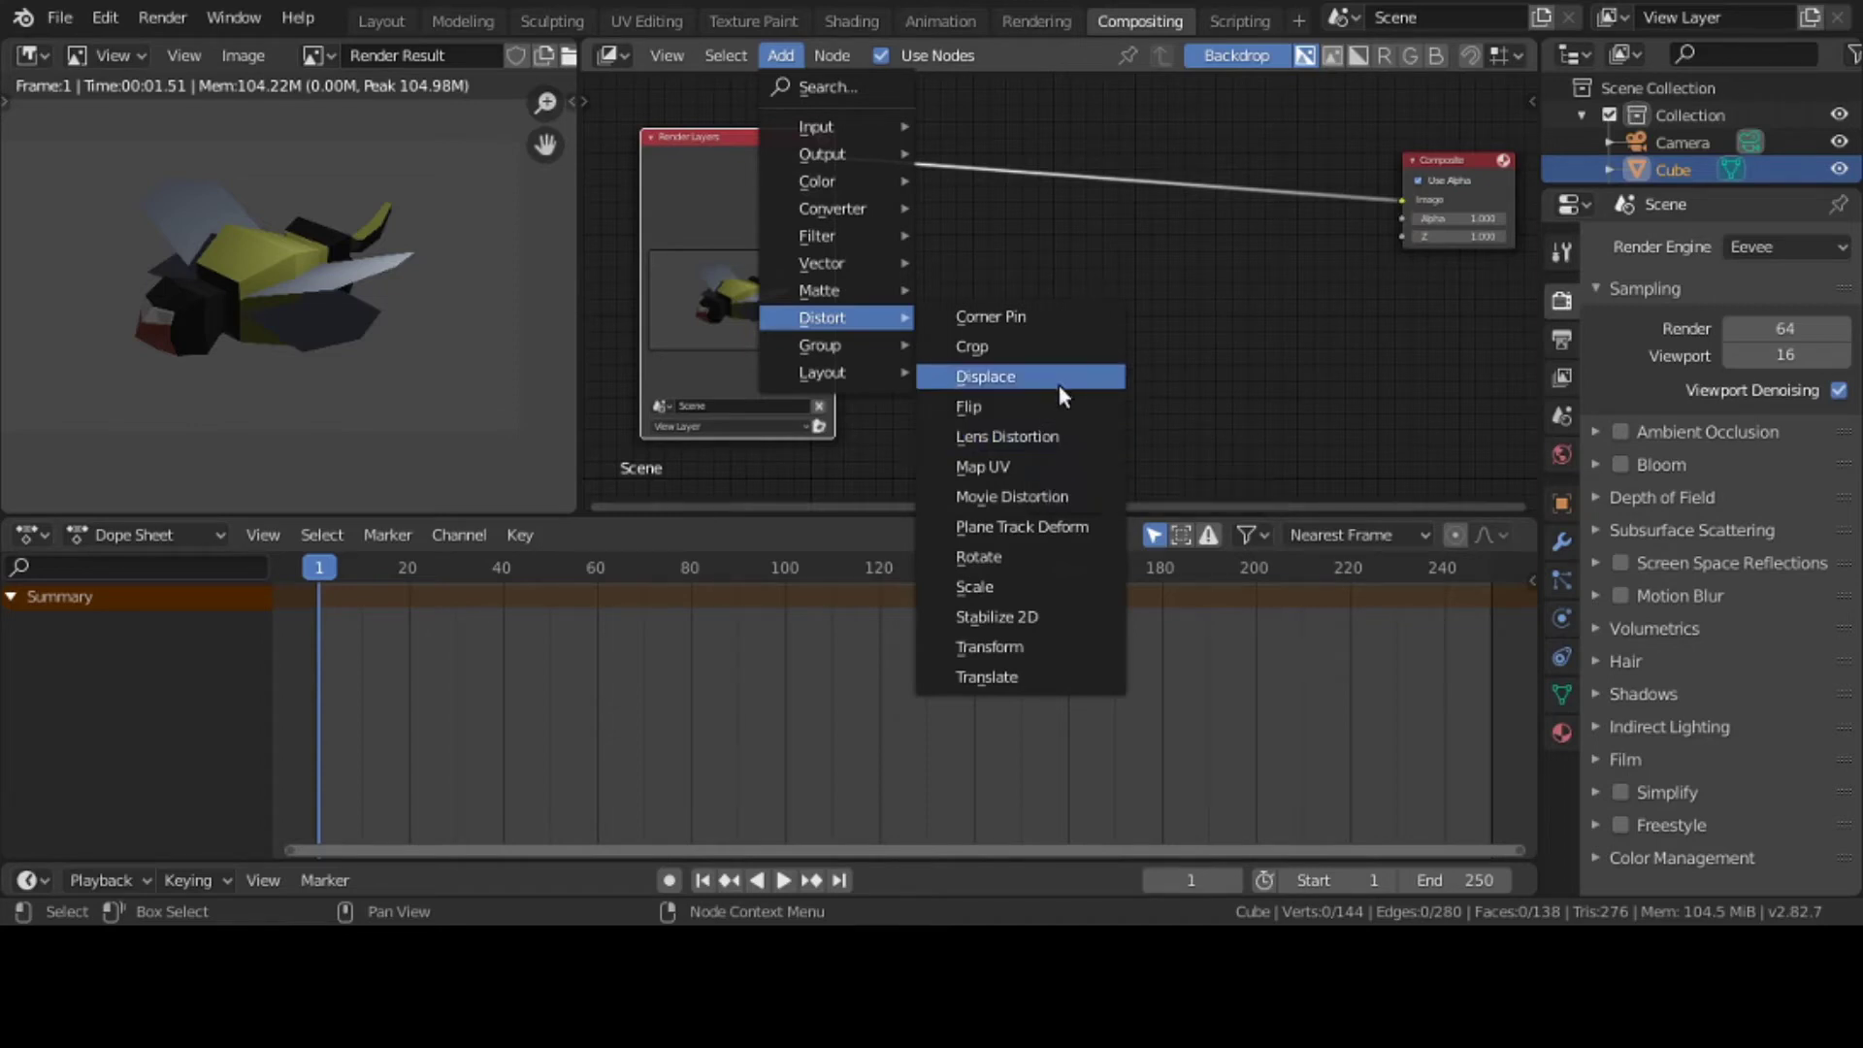
{"action": "left_click", "coordinate": [1023, 650]}
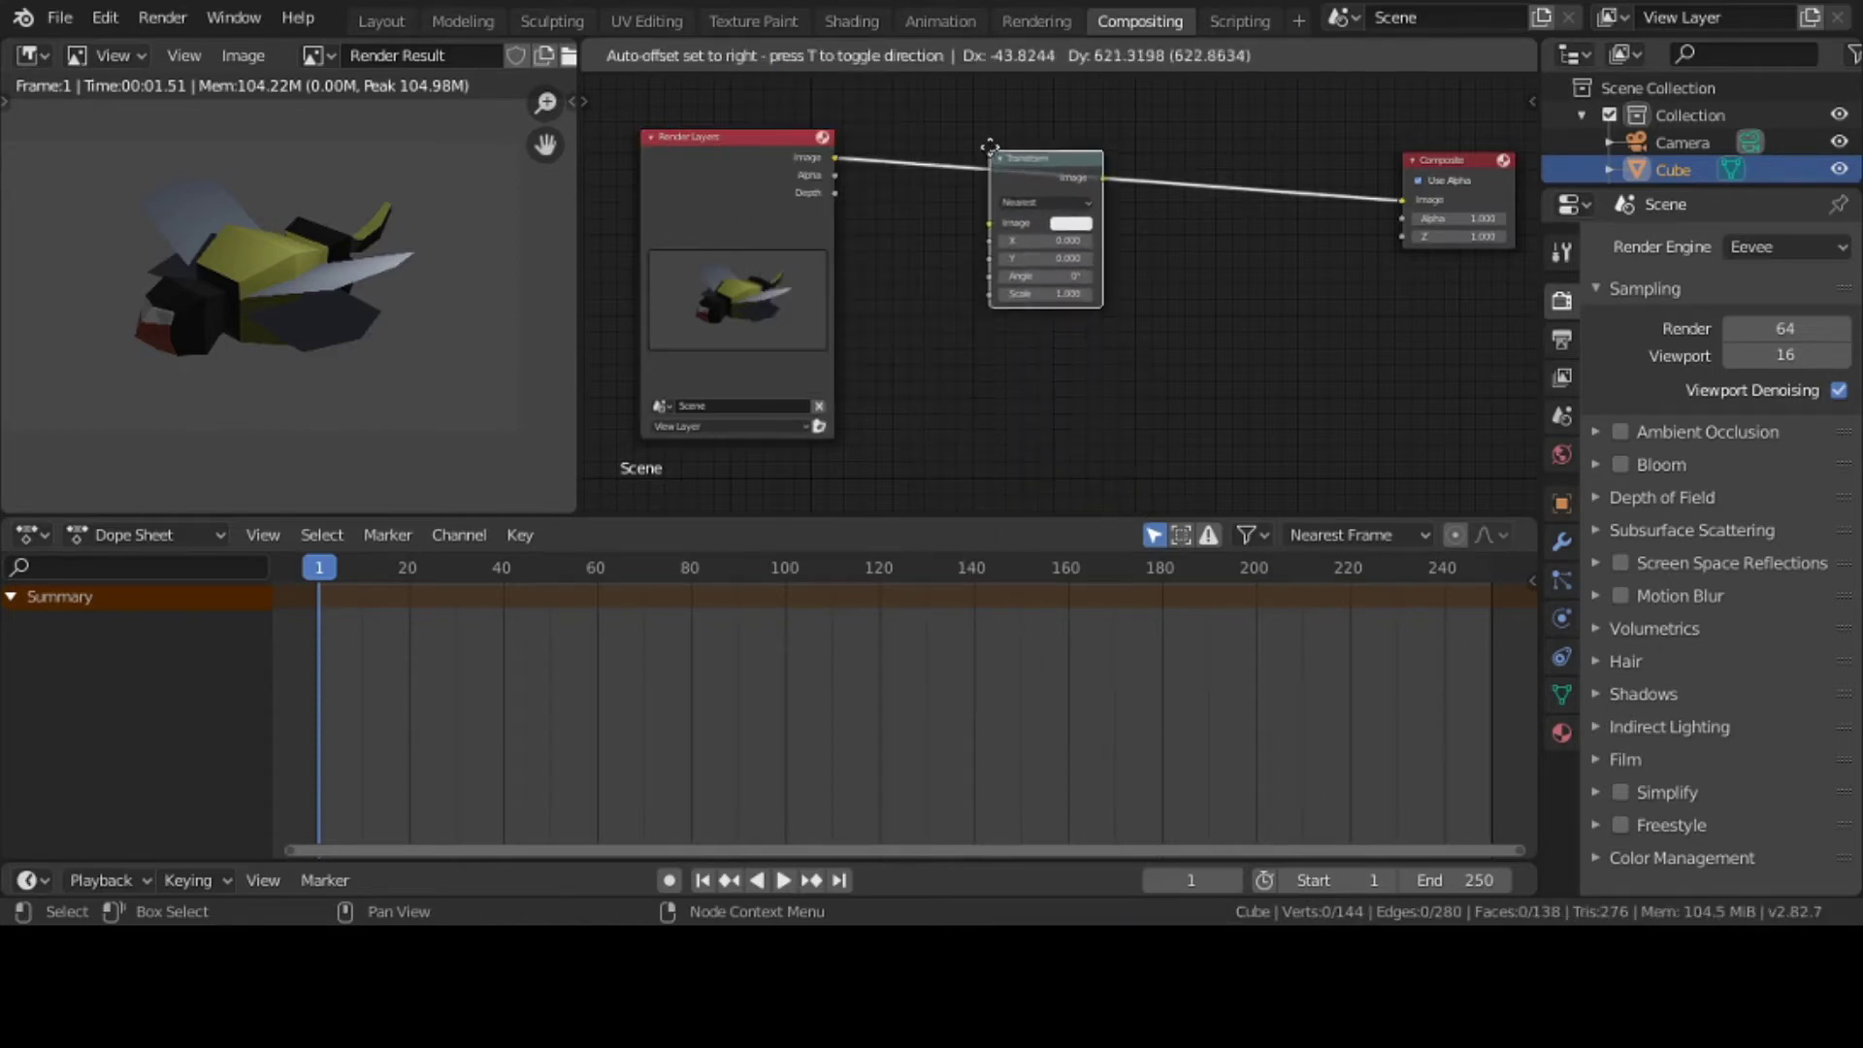
{"action": "left_click", "coordinate": [988, 140]}
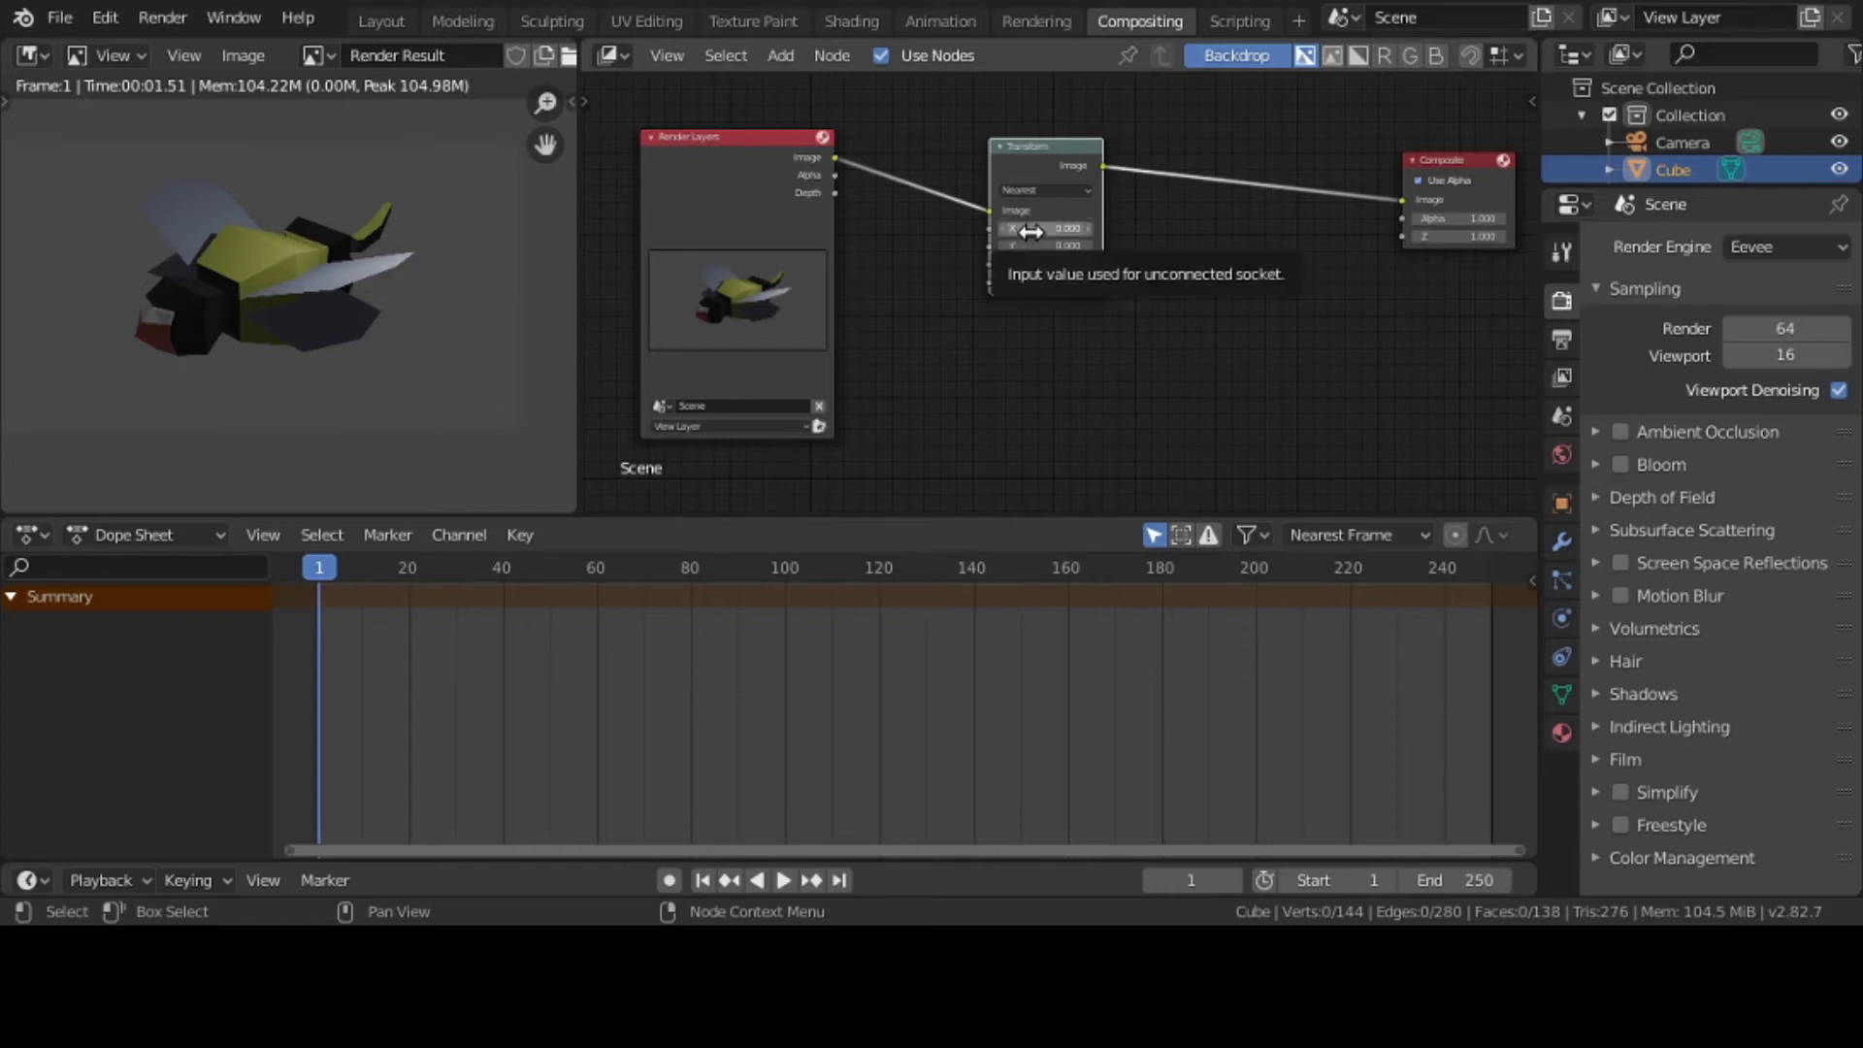
Set the Transform to X 2.2, Y 9.6, angle 12.6° and scale 0.3
{"action": "mouse_move", "coordinate": [1031, 231]}
{"action": "left_mouse_down"}
{"action": "mouse_move", "coordinate": [1135, 231]}
{"action": "mouse_move", "coordinate": [1030, 246]}
{"action": "mouse_move", "coordinate": [1174, 247]}
{"action": "mouse_move", "coordinate": [1025, 263]}
{"action": "left_mouse_up"}
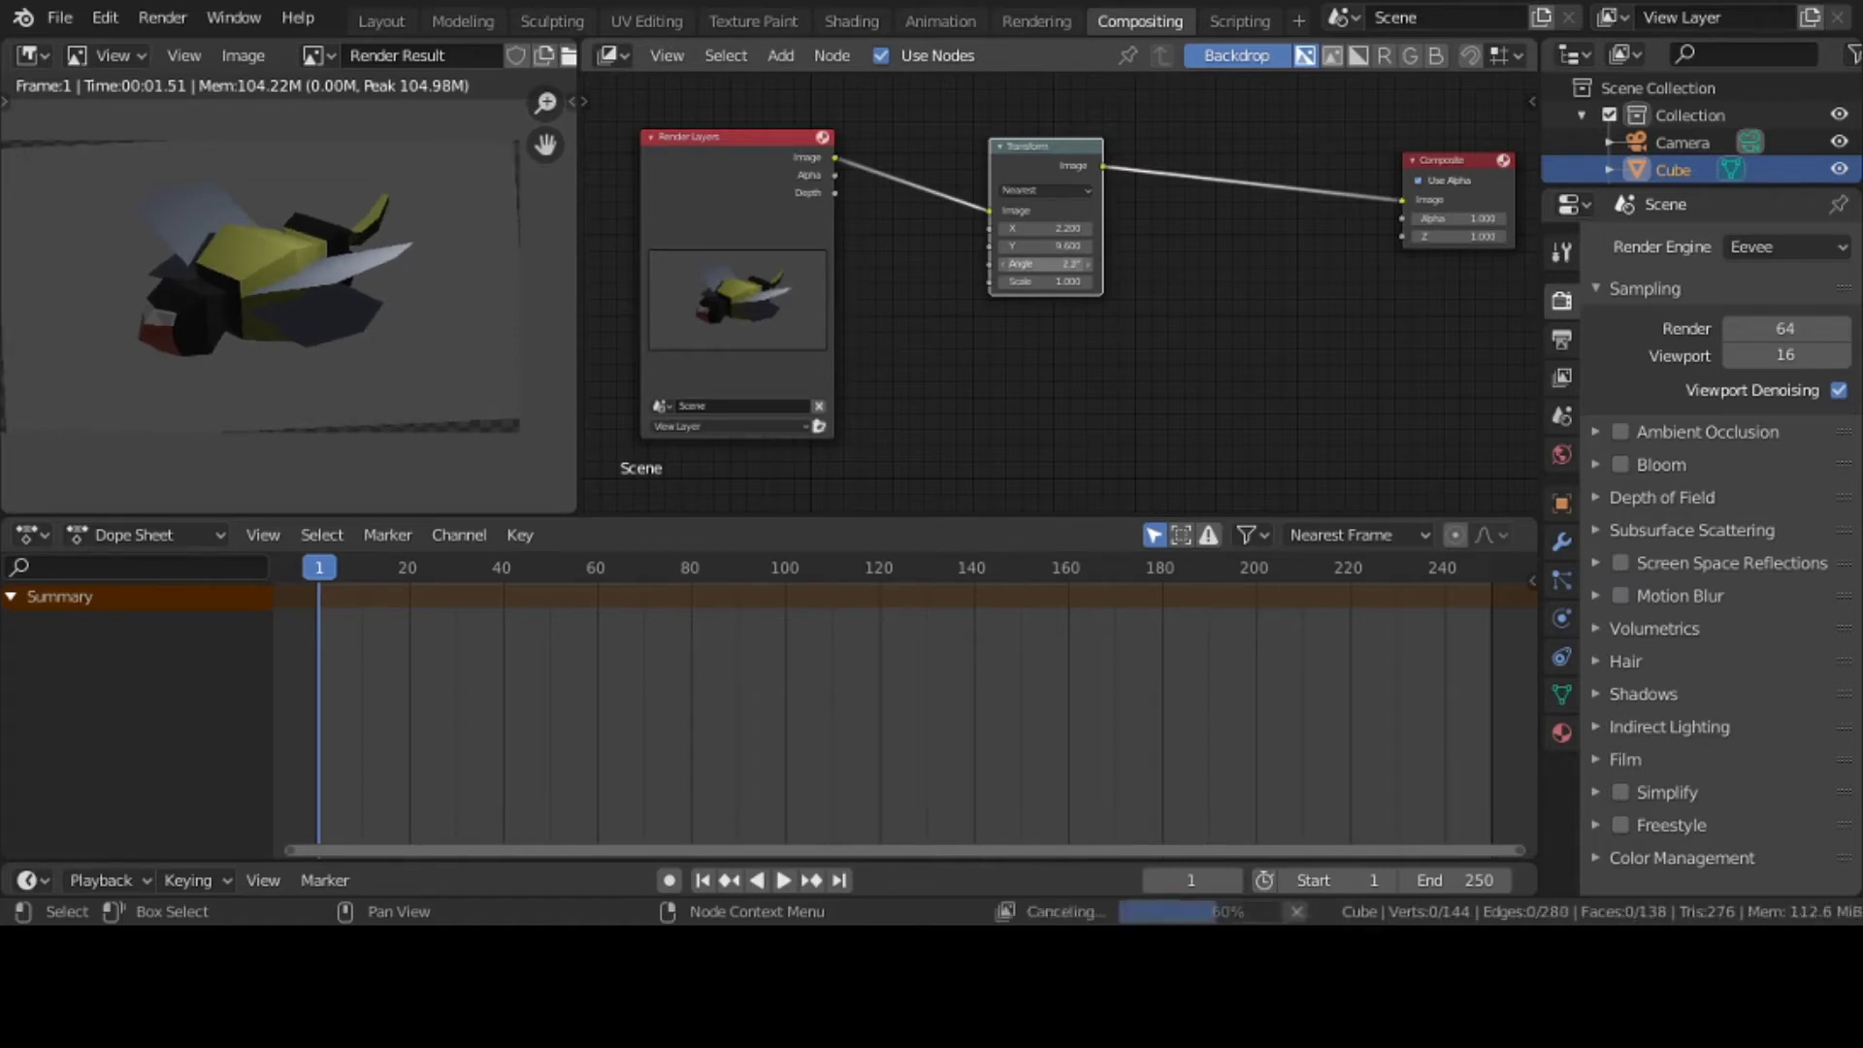
{"action": "mouse_move", "coordinate": [1045, 264]}
{"action": "left_mouse_down"}
{"action": "mouse_move", "coordinate": [1073, 264]}
{"action": "mouse_move", "coordinate": [1043, 281]}
{"action": "left_mouse_up"}
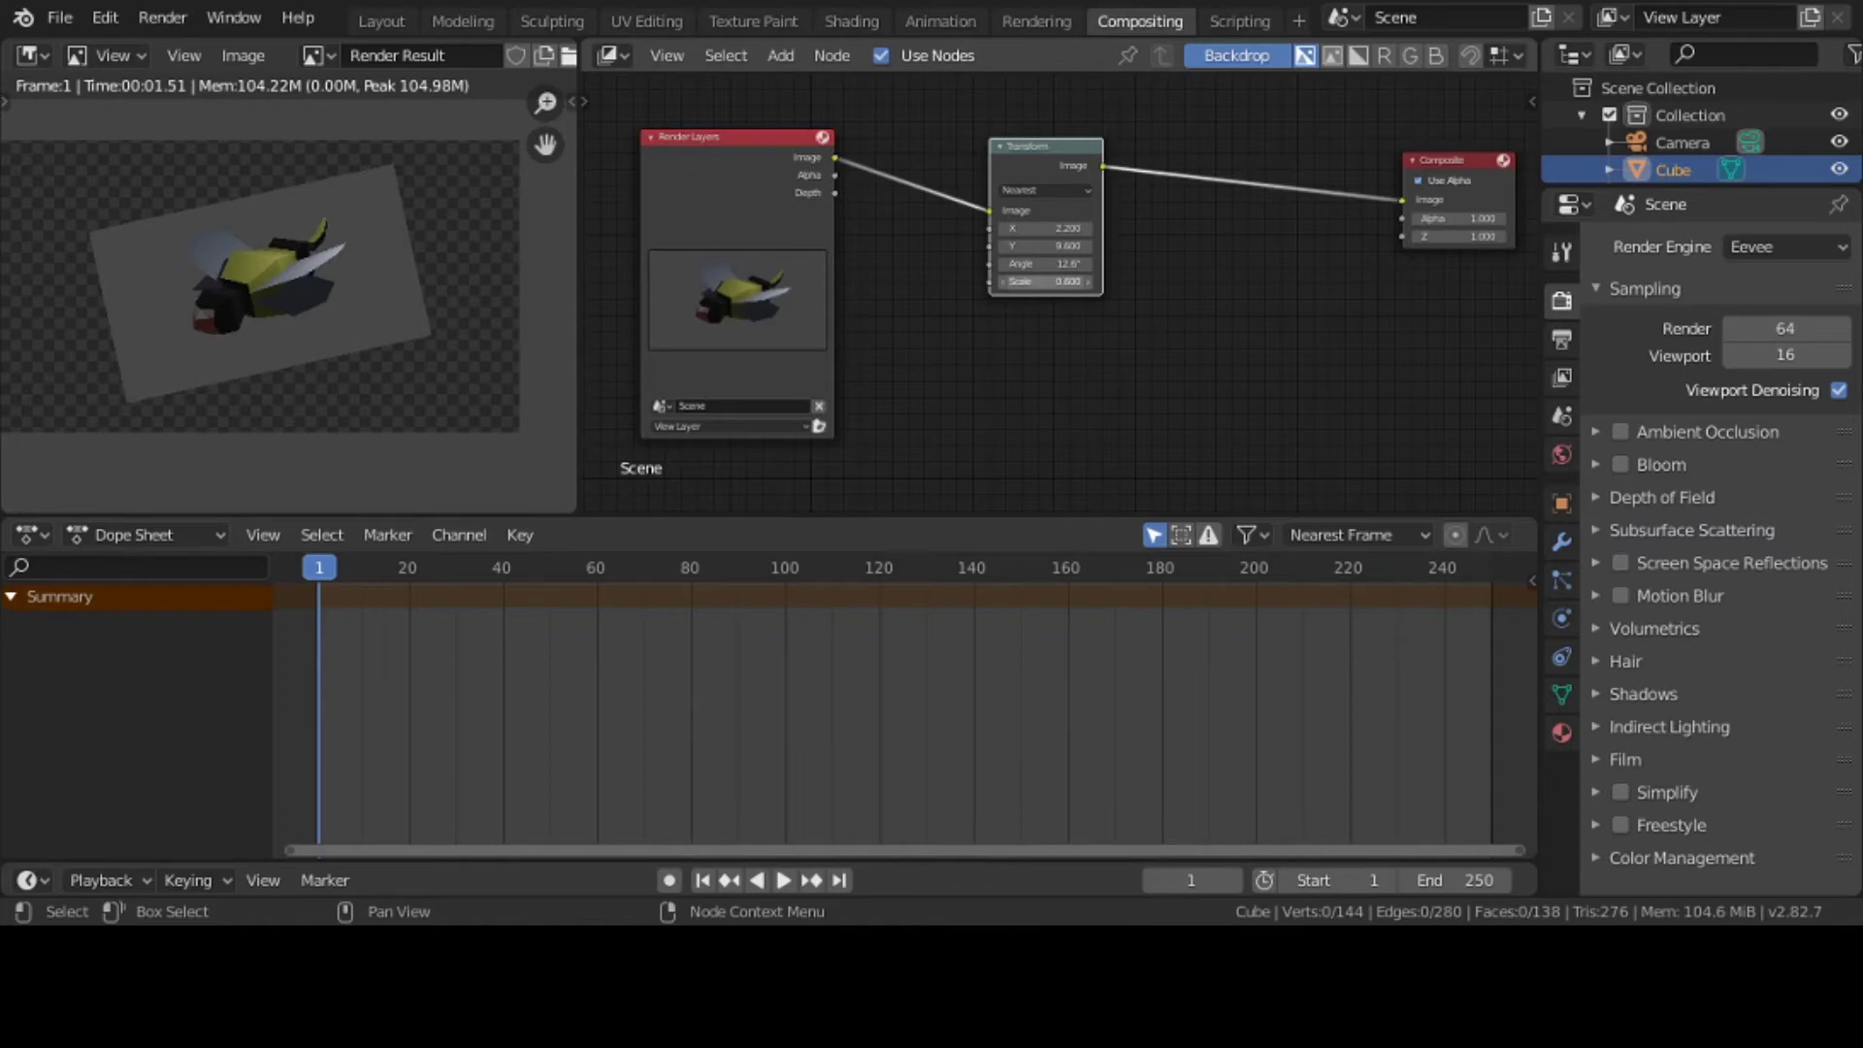
{"action": "left_click_drag", "start_coordinate": [1043, 282], "coordinate": [1040, 281]}
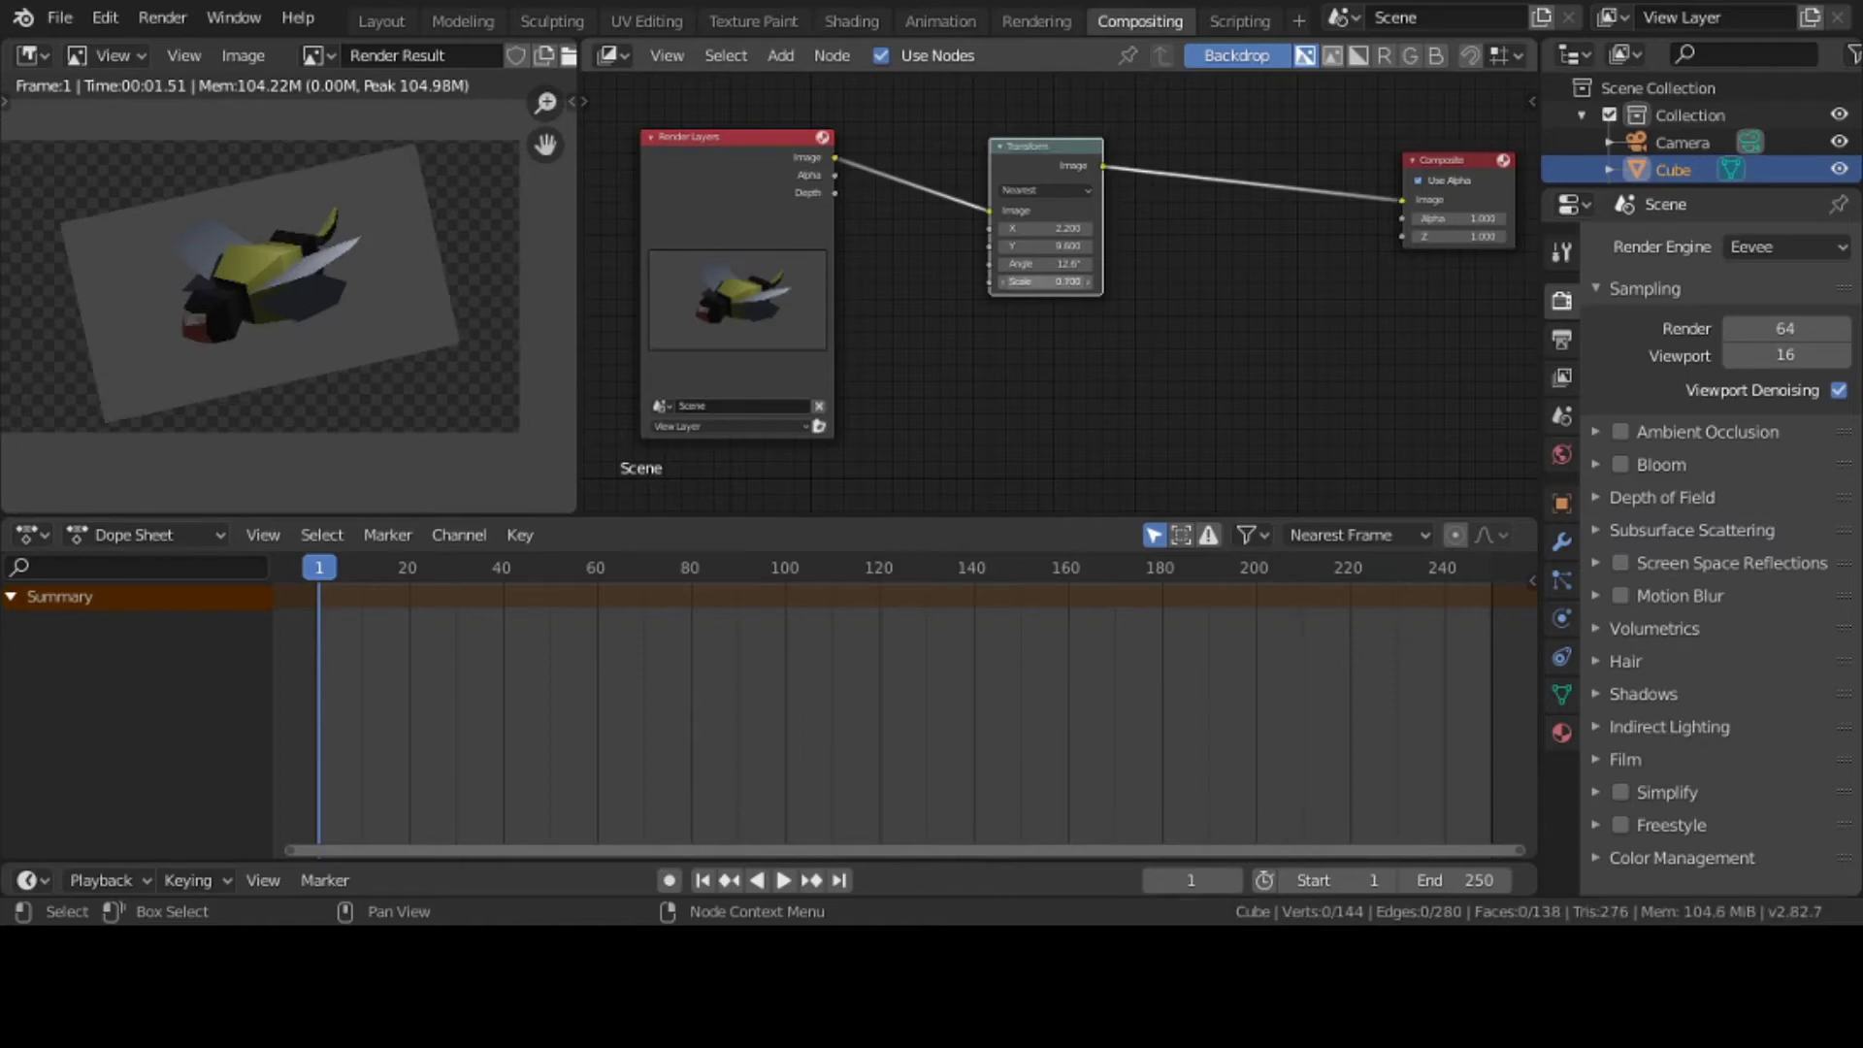
{"action": "left_click_drag", "start_coordinate": [1040, 282], "coordinate": [1030, 282]}
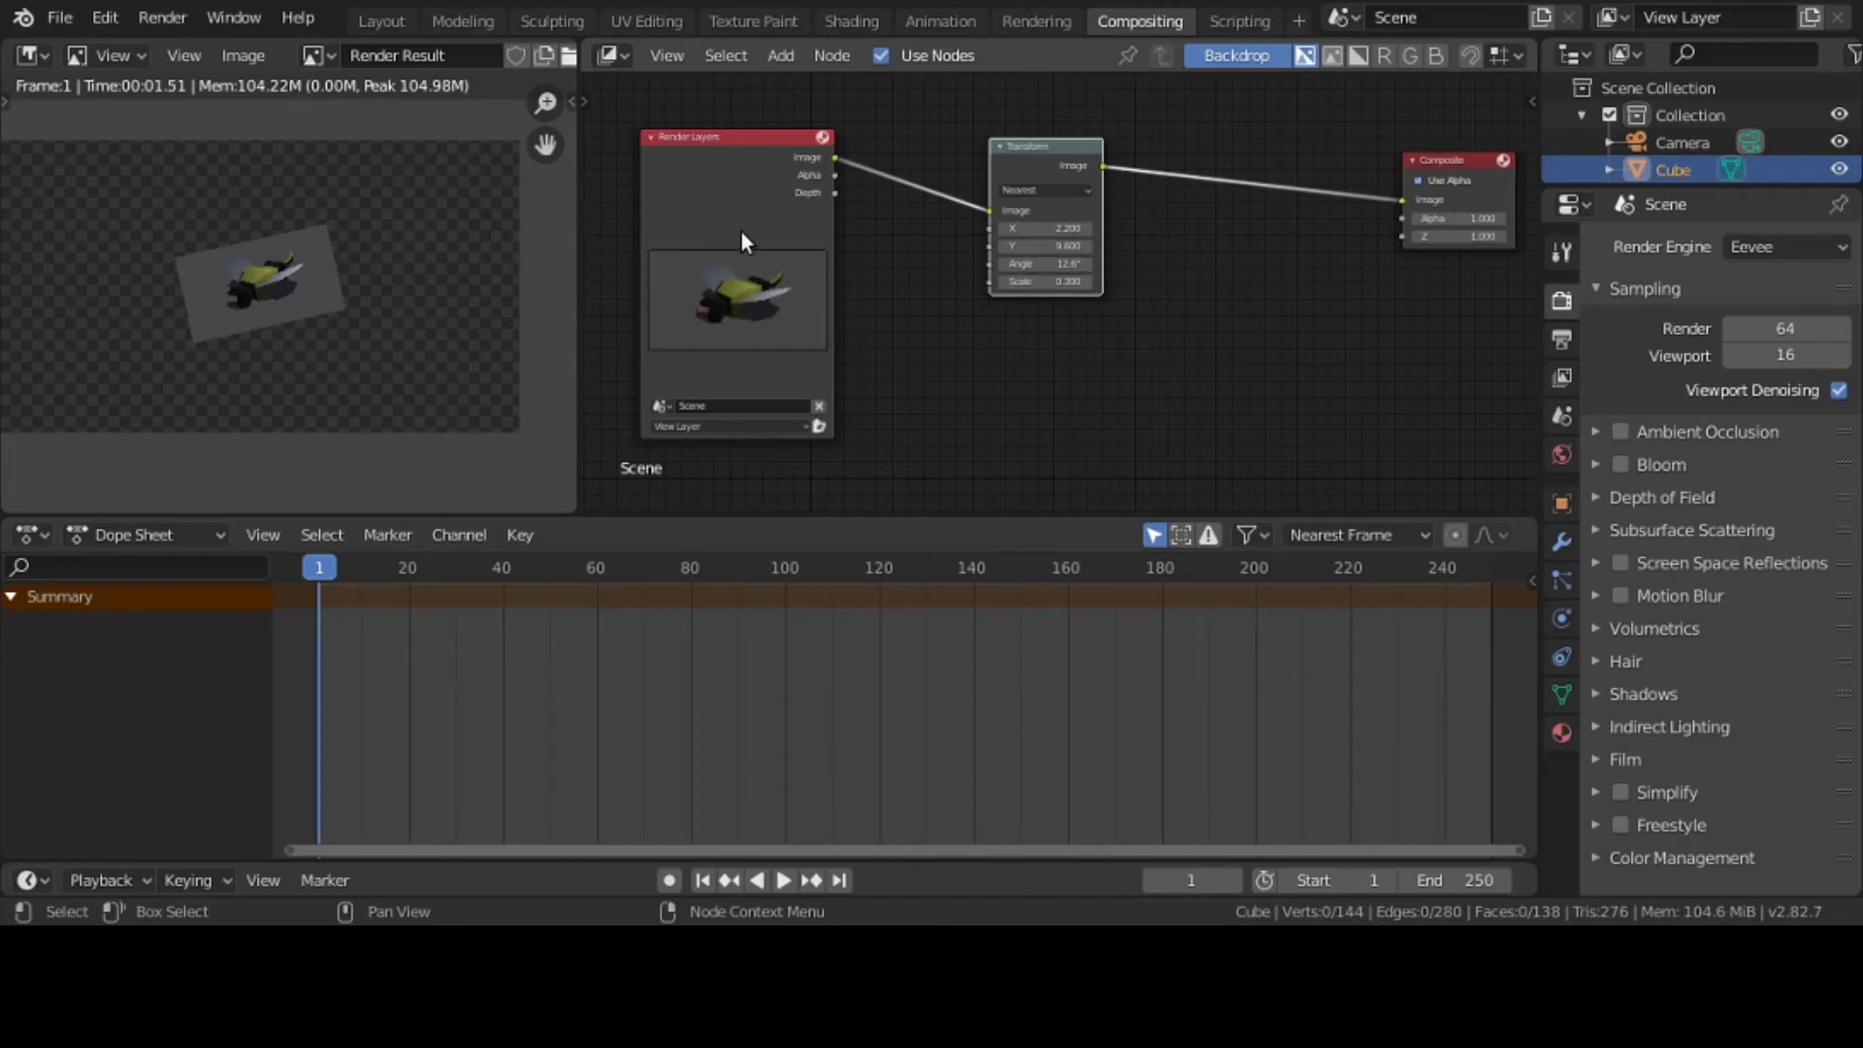
{"action": "left_click", "coordinate": [404, 25]}
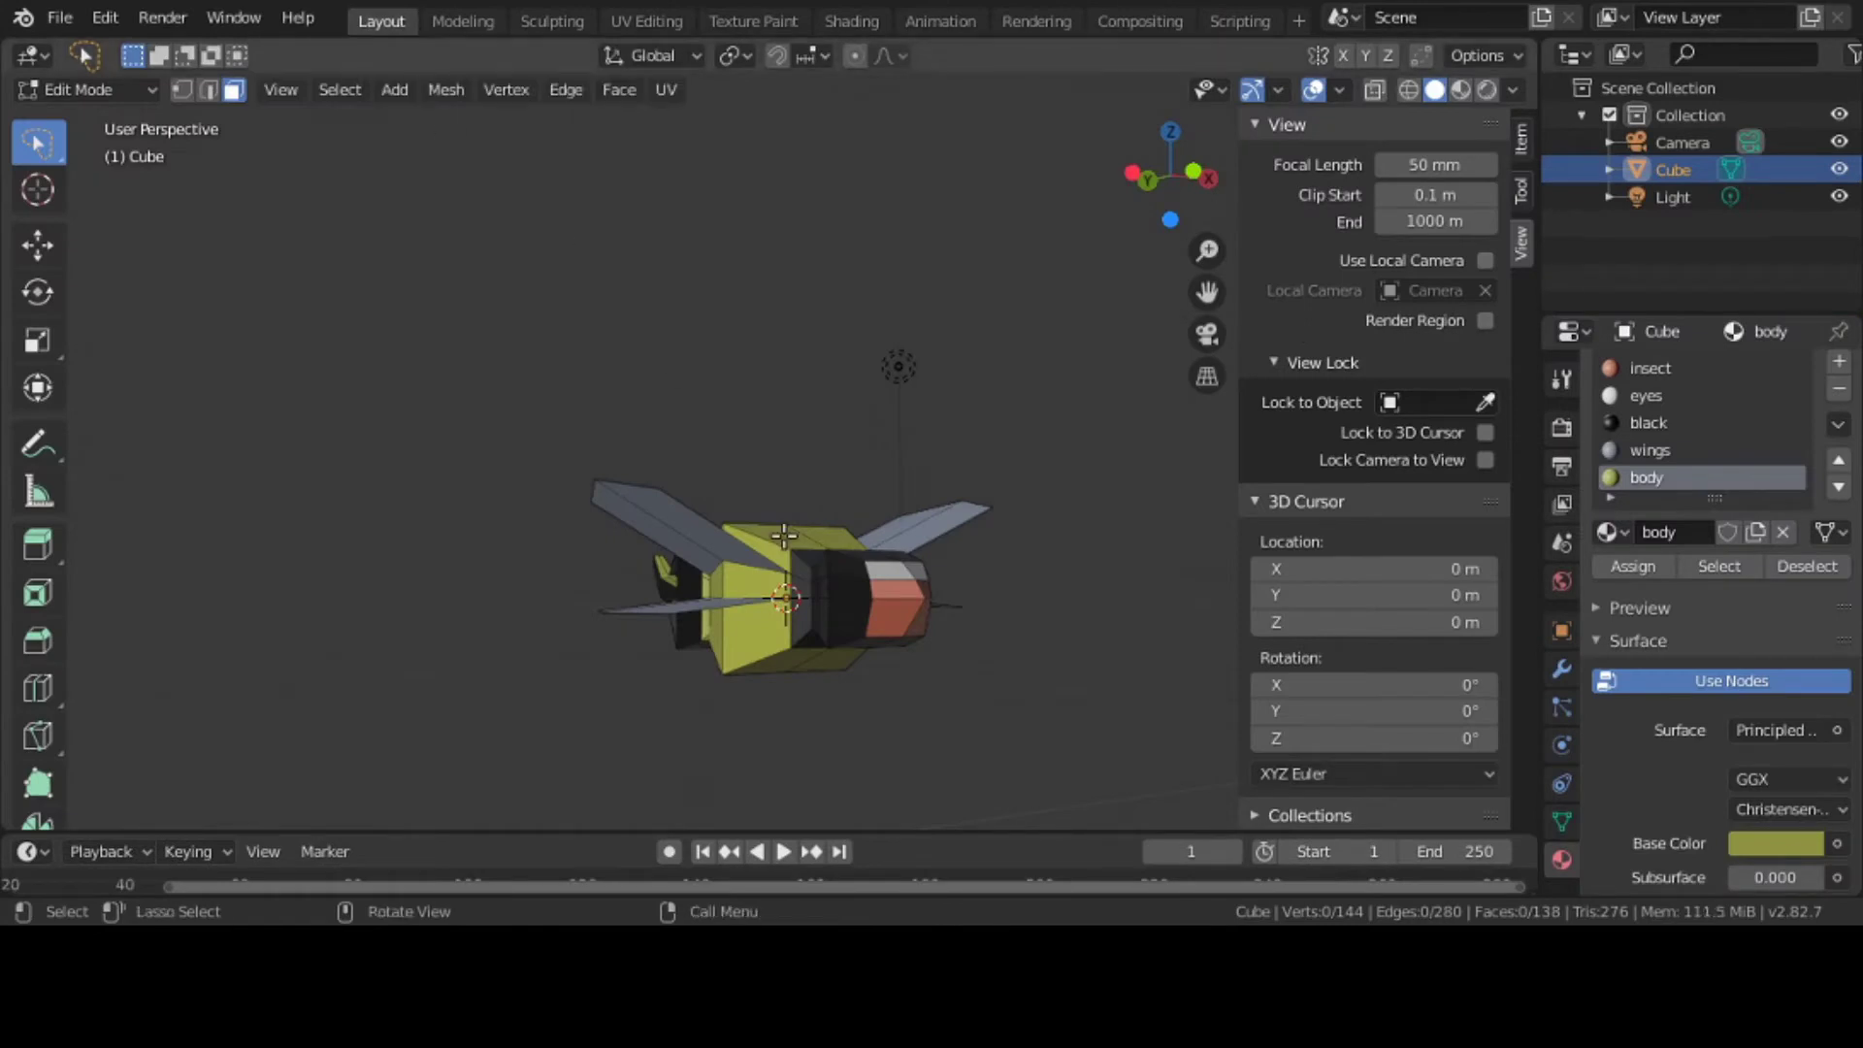
{"action": "key", "text": "grave"}
{"action": "left_click", "coordinate": [774, 384]}
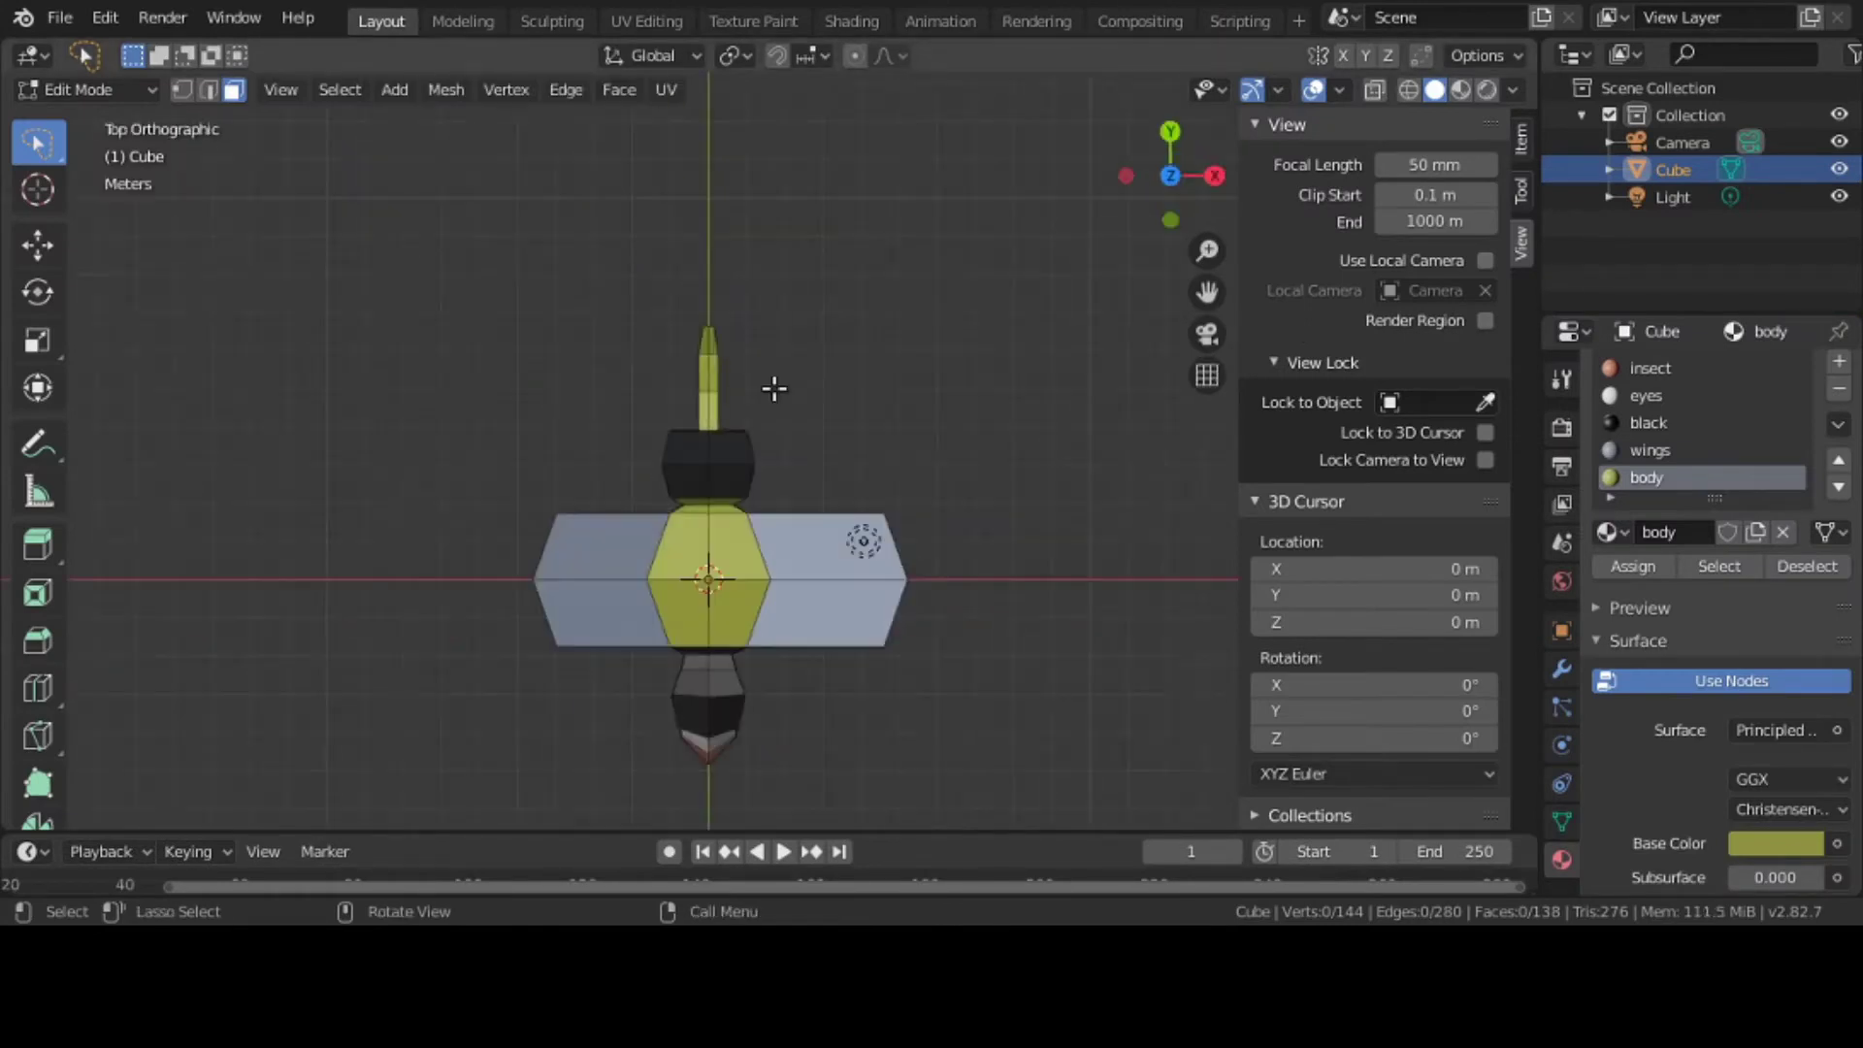
{"action": "middle_click_drag", "start_coordinate": [774, 389], "coordinate": [770, 291]}
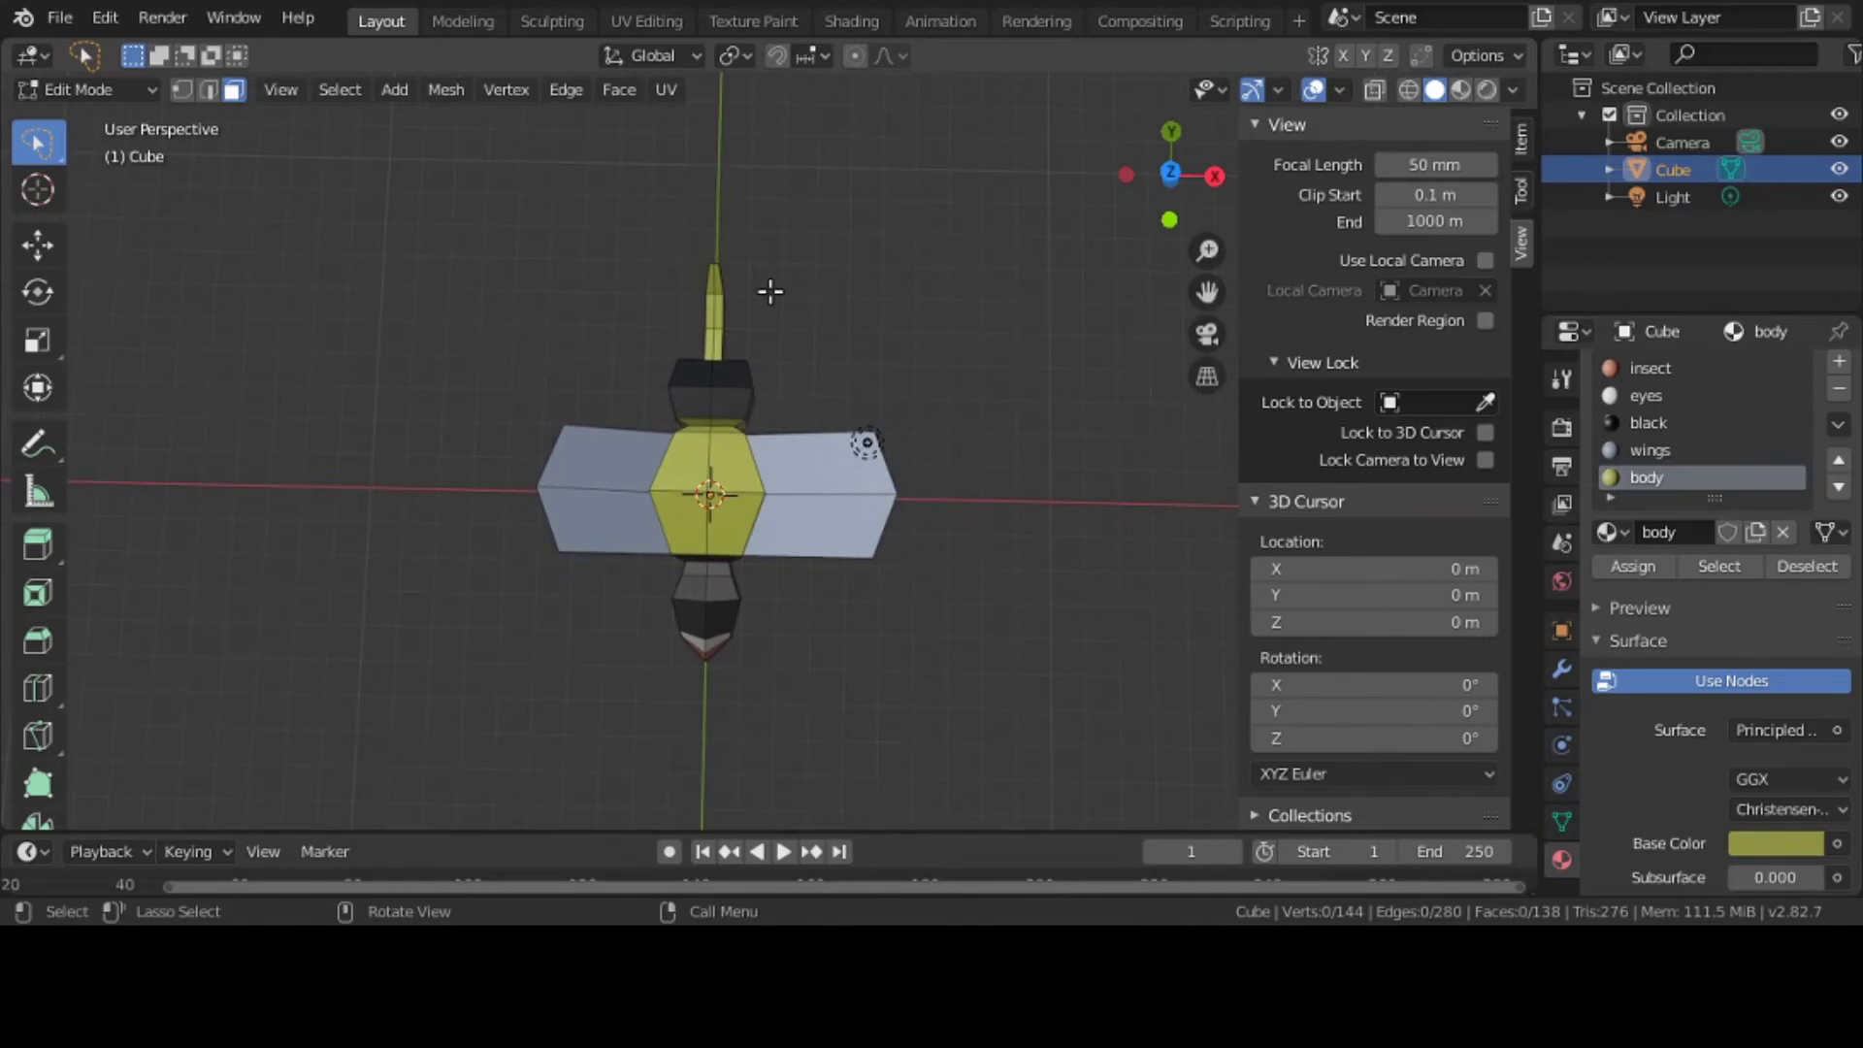
{"action": "left_click", "coordinate": [1128, 23]}
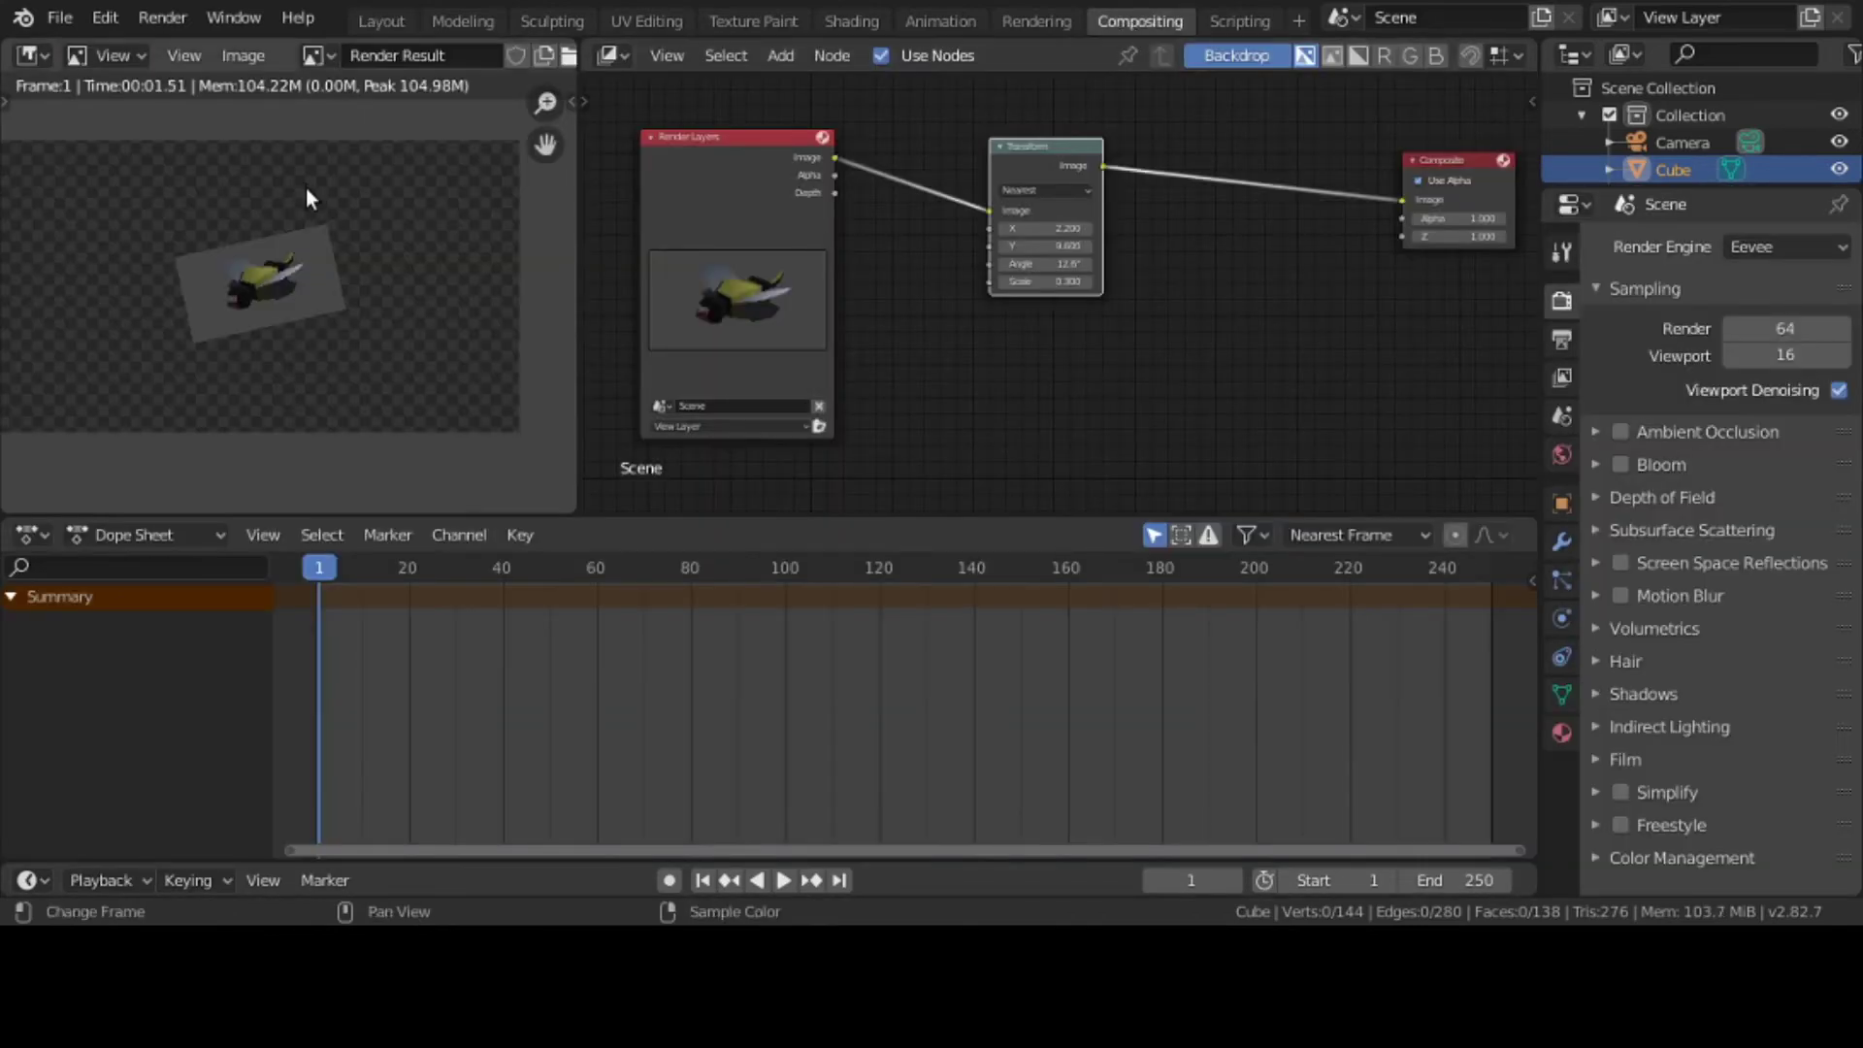
Zoom into the Transform node and set X 46.5, Y -6.6, angle -8.8°, scale 5.2
{"action": "scroll", "coordinate": [305, 198], "scroll_direction": "up", "scroll_amount": 2}
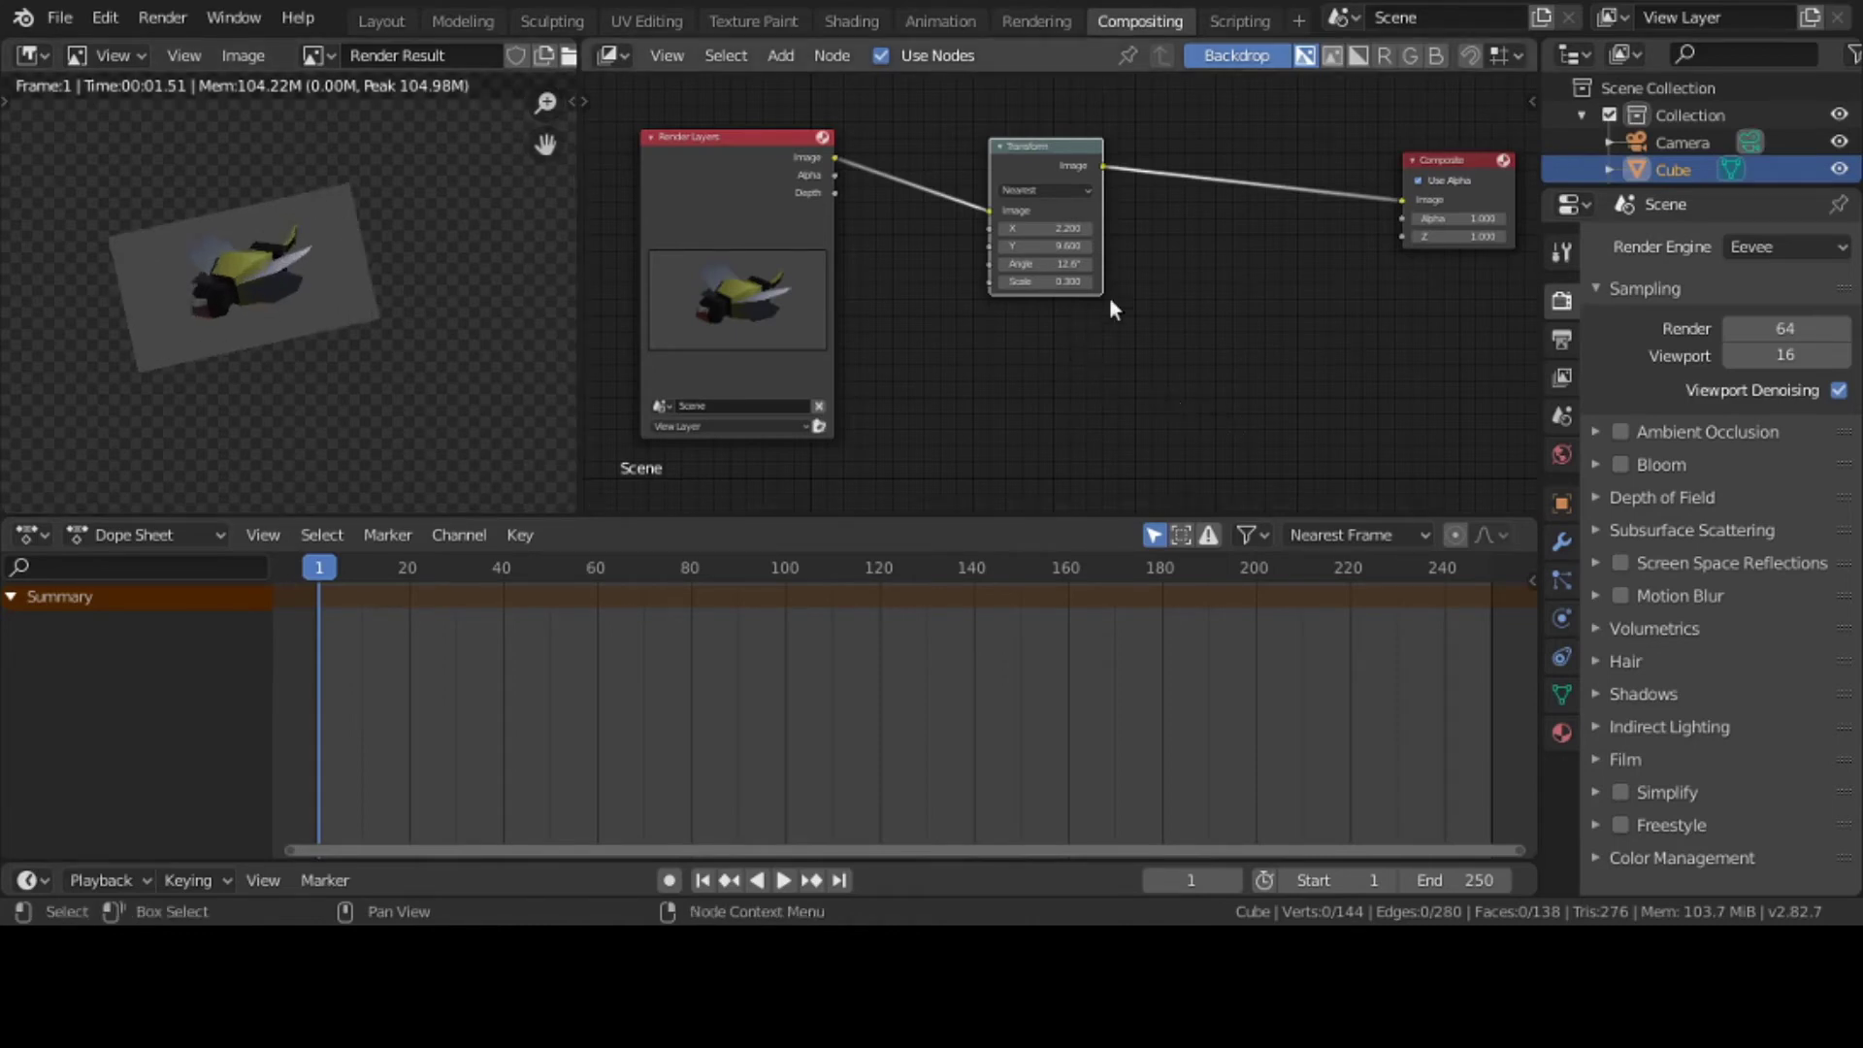
{"action": "scroll", "coordinate": [1113, 308], "scroll_direction": "up", "scroll_amount": 1}
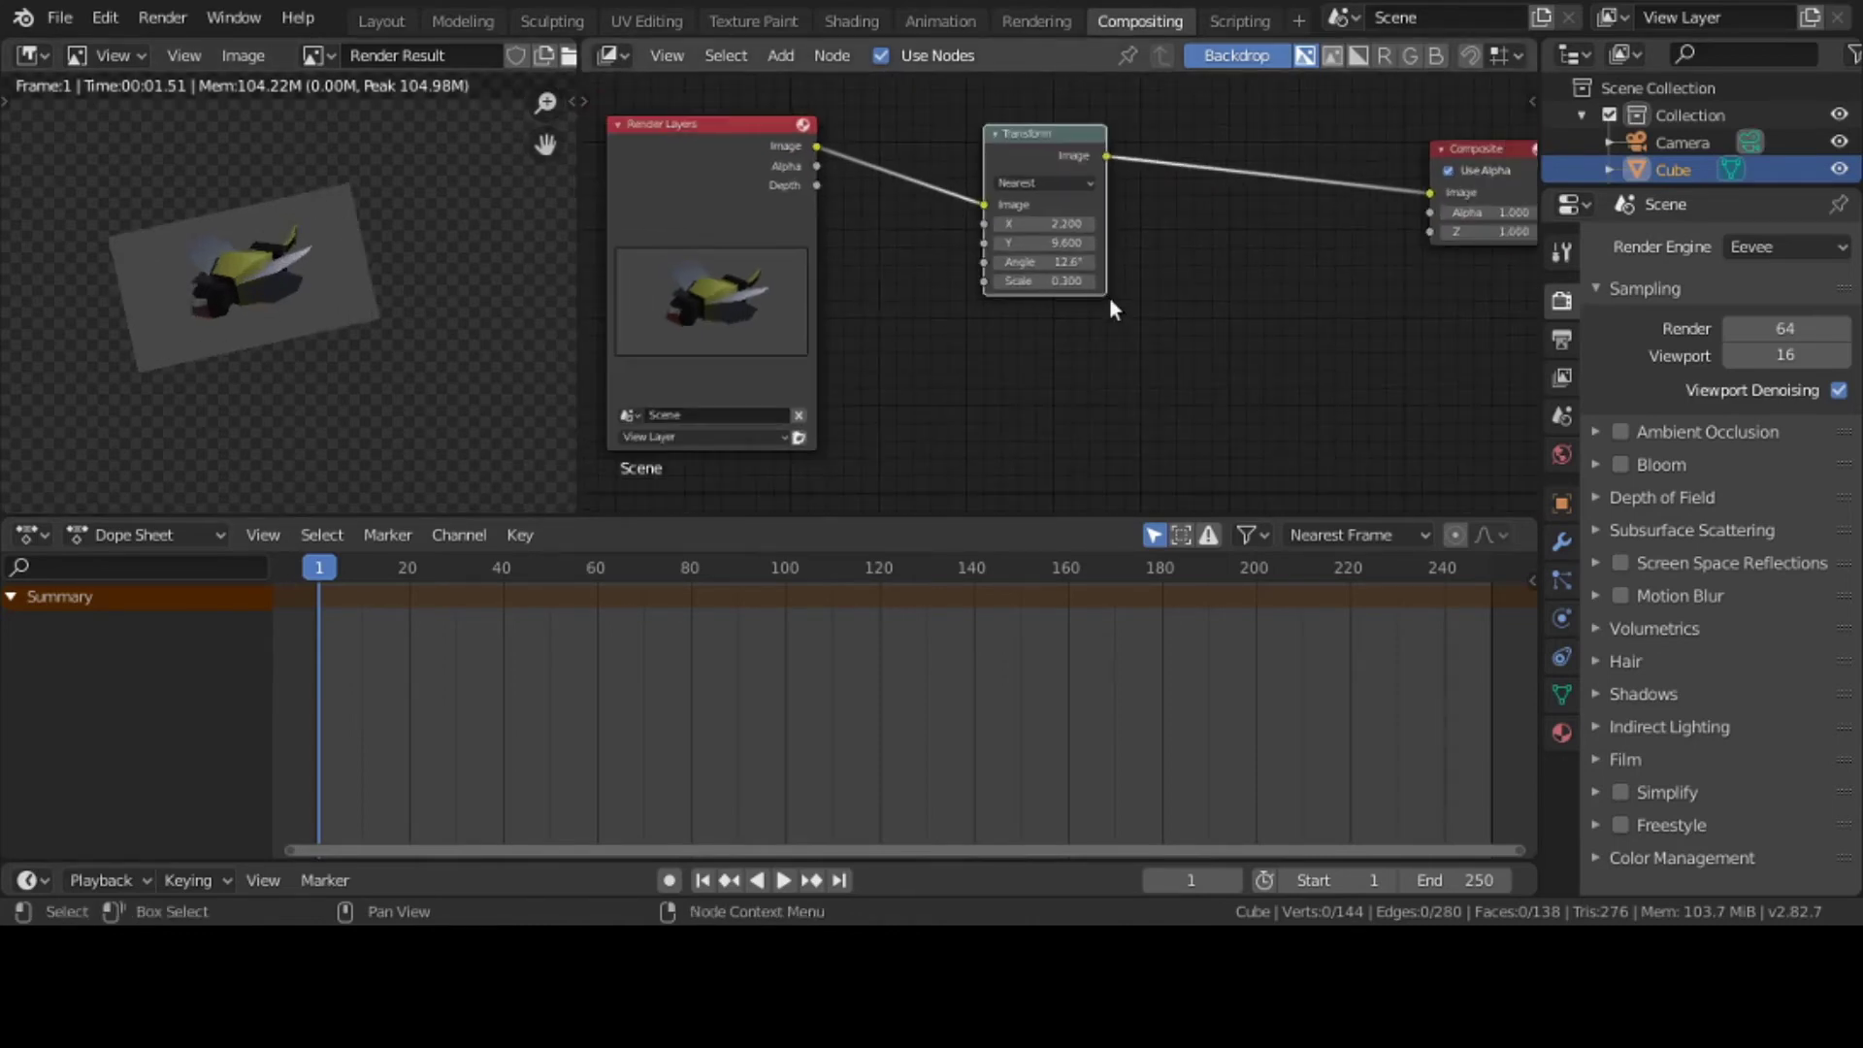
{"action": "left_click_drag", "start_coordinate": [1055, 140], "coordinate": [1050, 237]}
{"action": "scroll", "coordinate": [1050, 236], "scroll_direction": "up", "scroll_amount": 1}
{"action": "scroll", "coordinate": [1049, 237], "scroll_direction": "up", "scroll_amount": 2}
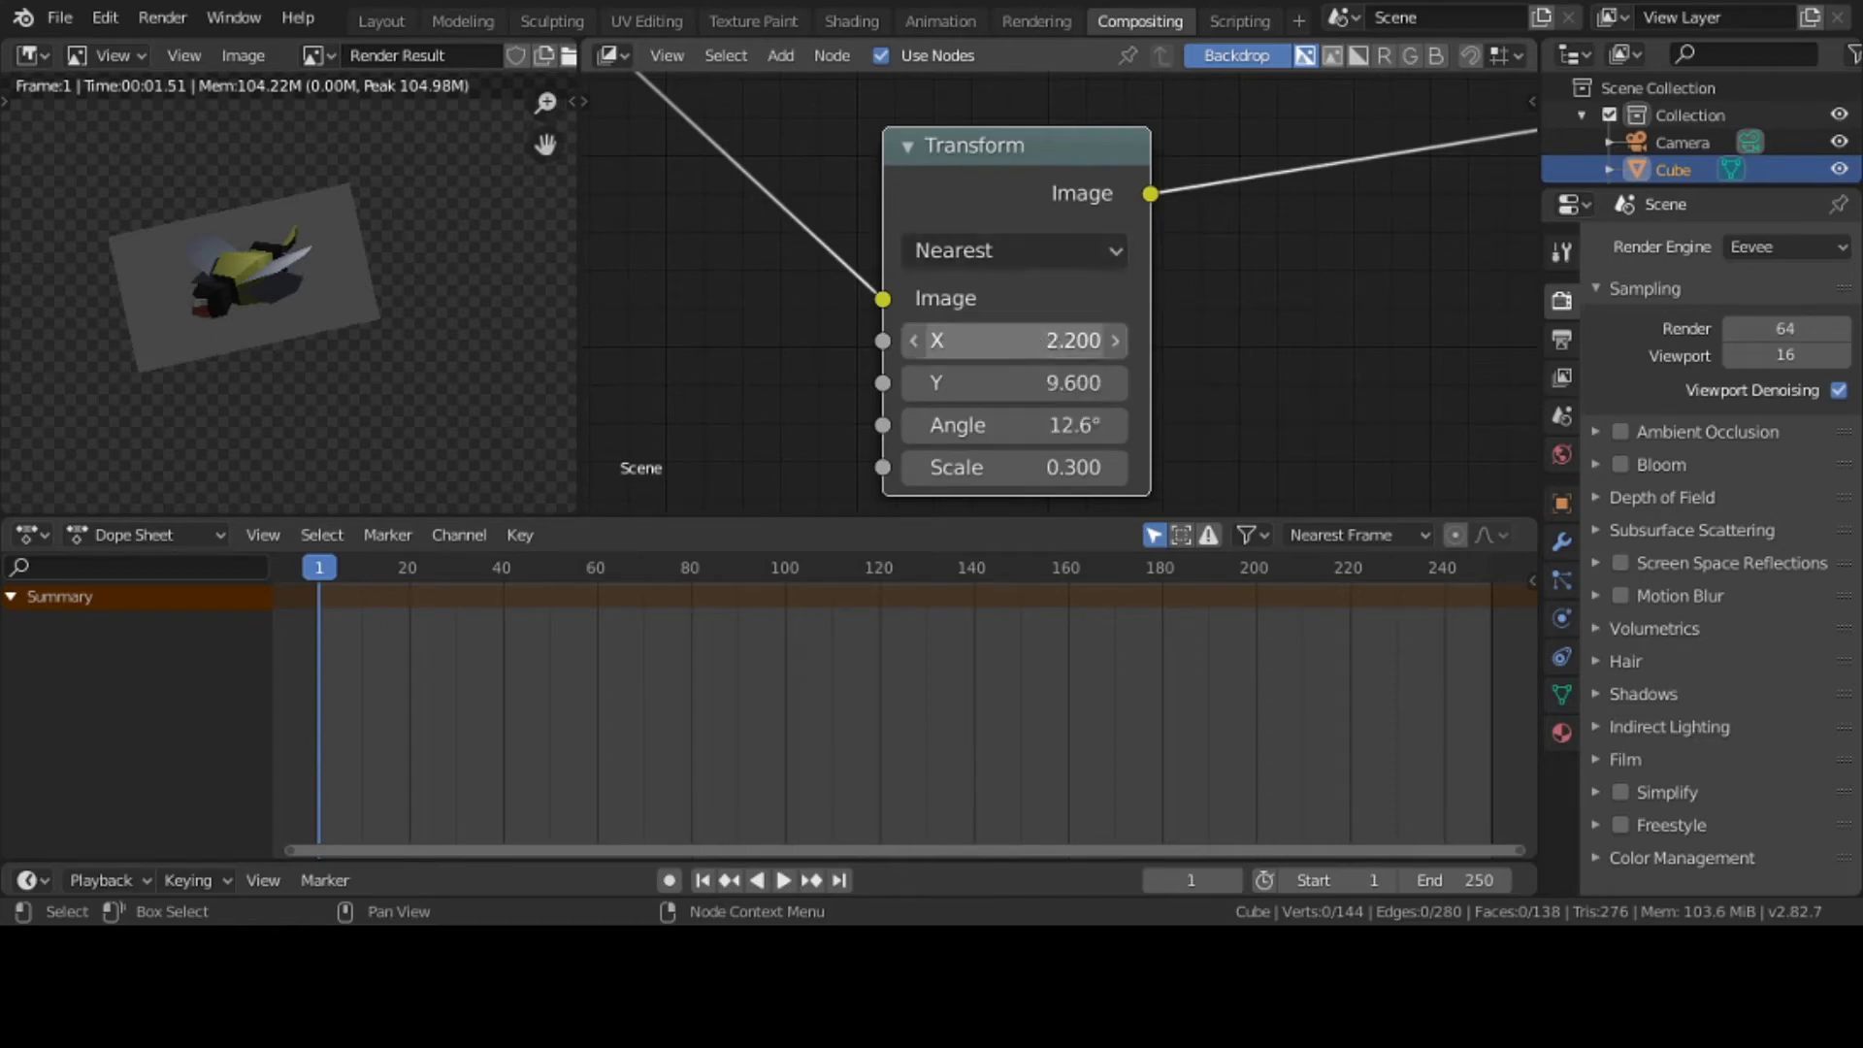
{"action": "left_click_drag", "start_coordinate": [1013, 339], "coordinate": [1443, 340]}
{"action": "left_click_drag", "start_coordinate": [1049, 388], "coordinate": [893, 388]}
{"action": "left_click_drag", "start_coordinate": [1019, 425], "coordinate": [833, 425]}
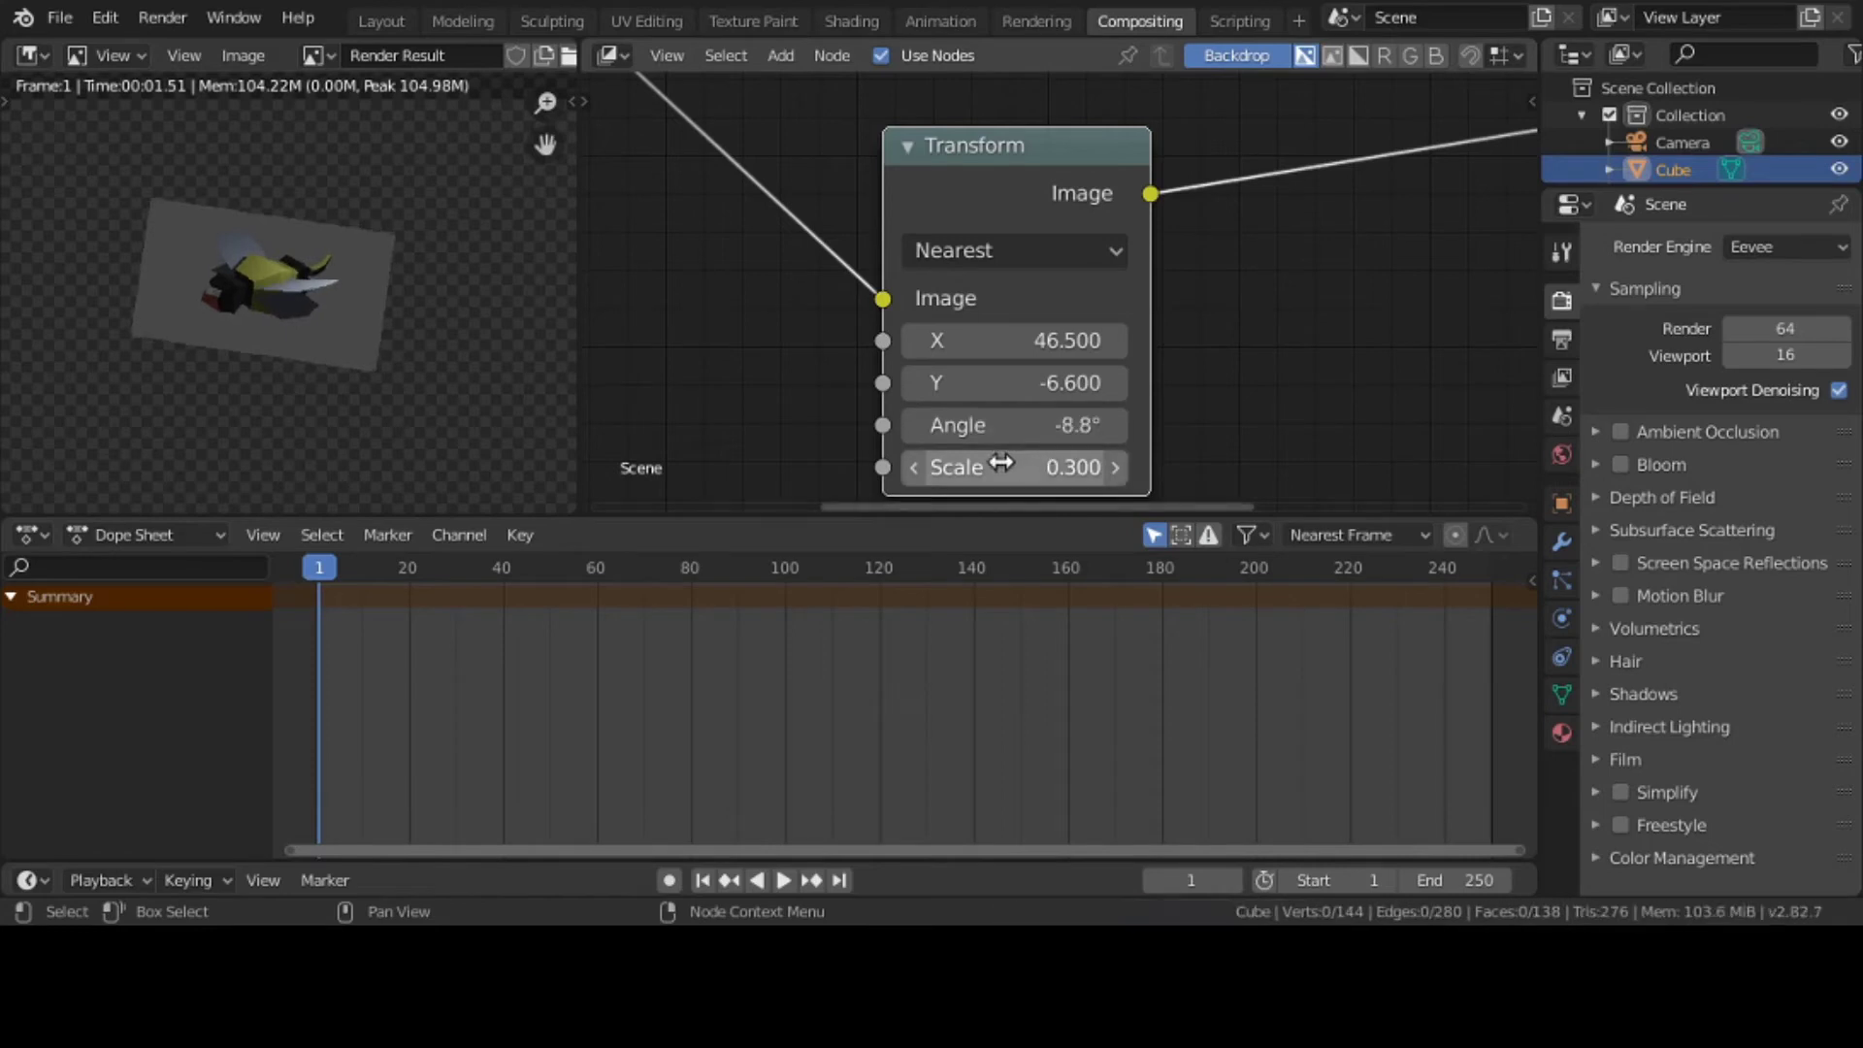
{"action": "mouse_move", "coordinate": [996, 465]}
{"action": "left_mouse_down"}
{"action": "mouse_move", "coordinate": [1063, 465]}
{"action": "mouse_move", "coordinate": [996, 462]}
{"action": "left_mouse_up"}
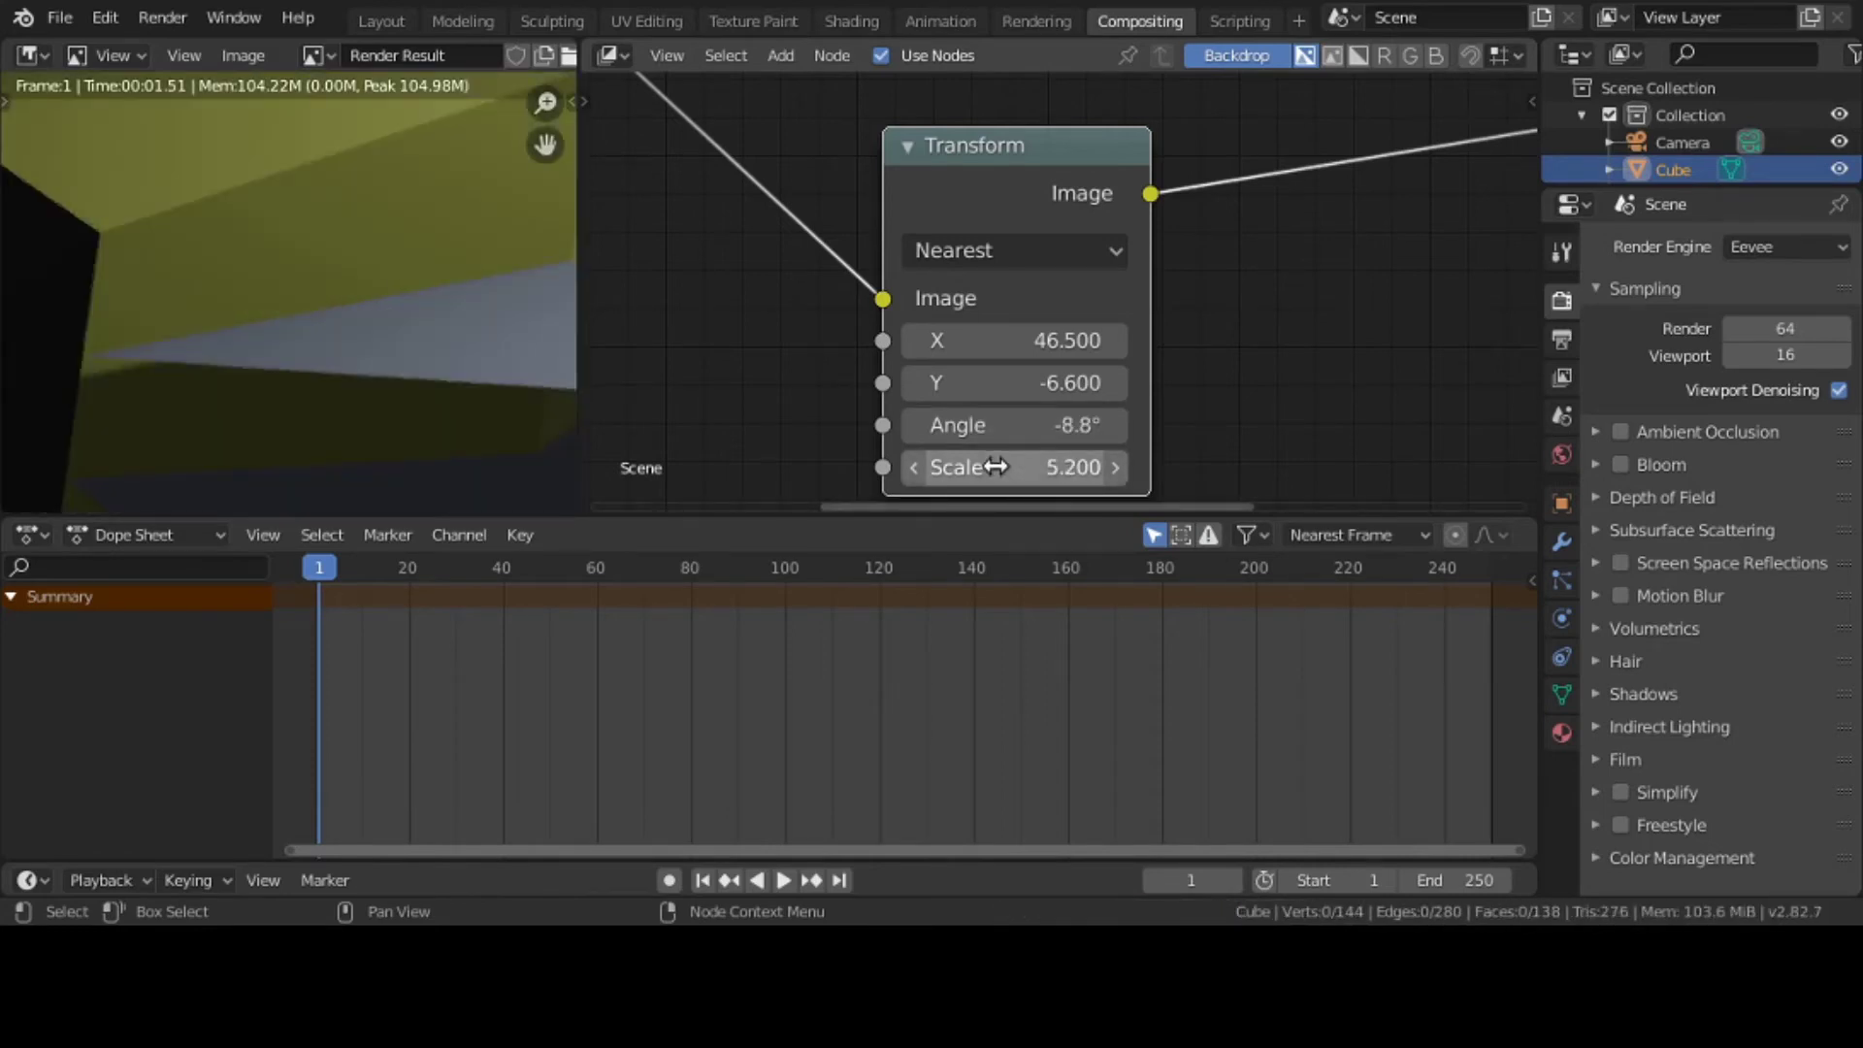
{"action": "scroll", "coordinate": [1076, 209], "scroll_direction": "down", "scroll_amount": 3}
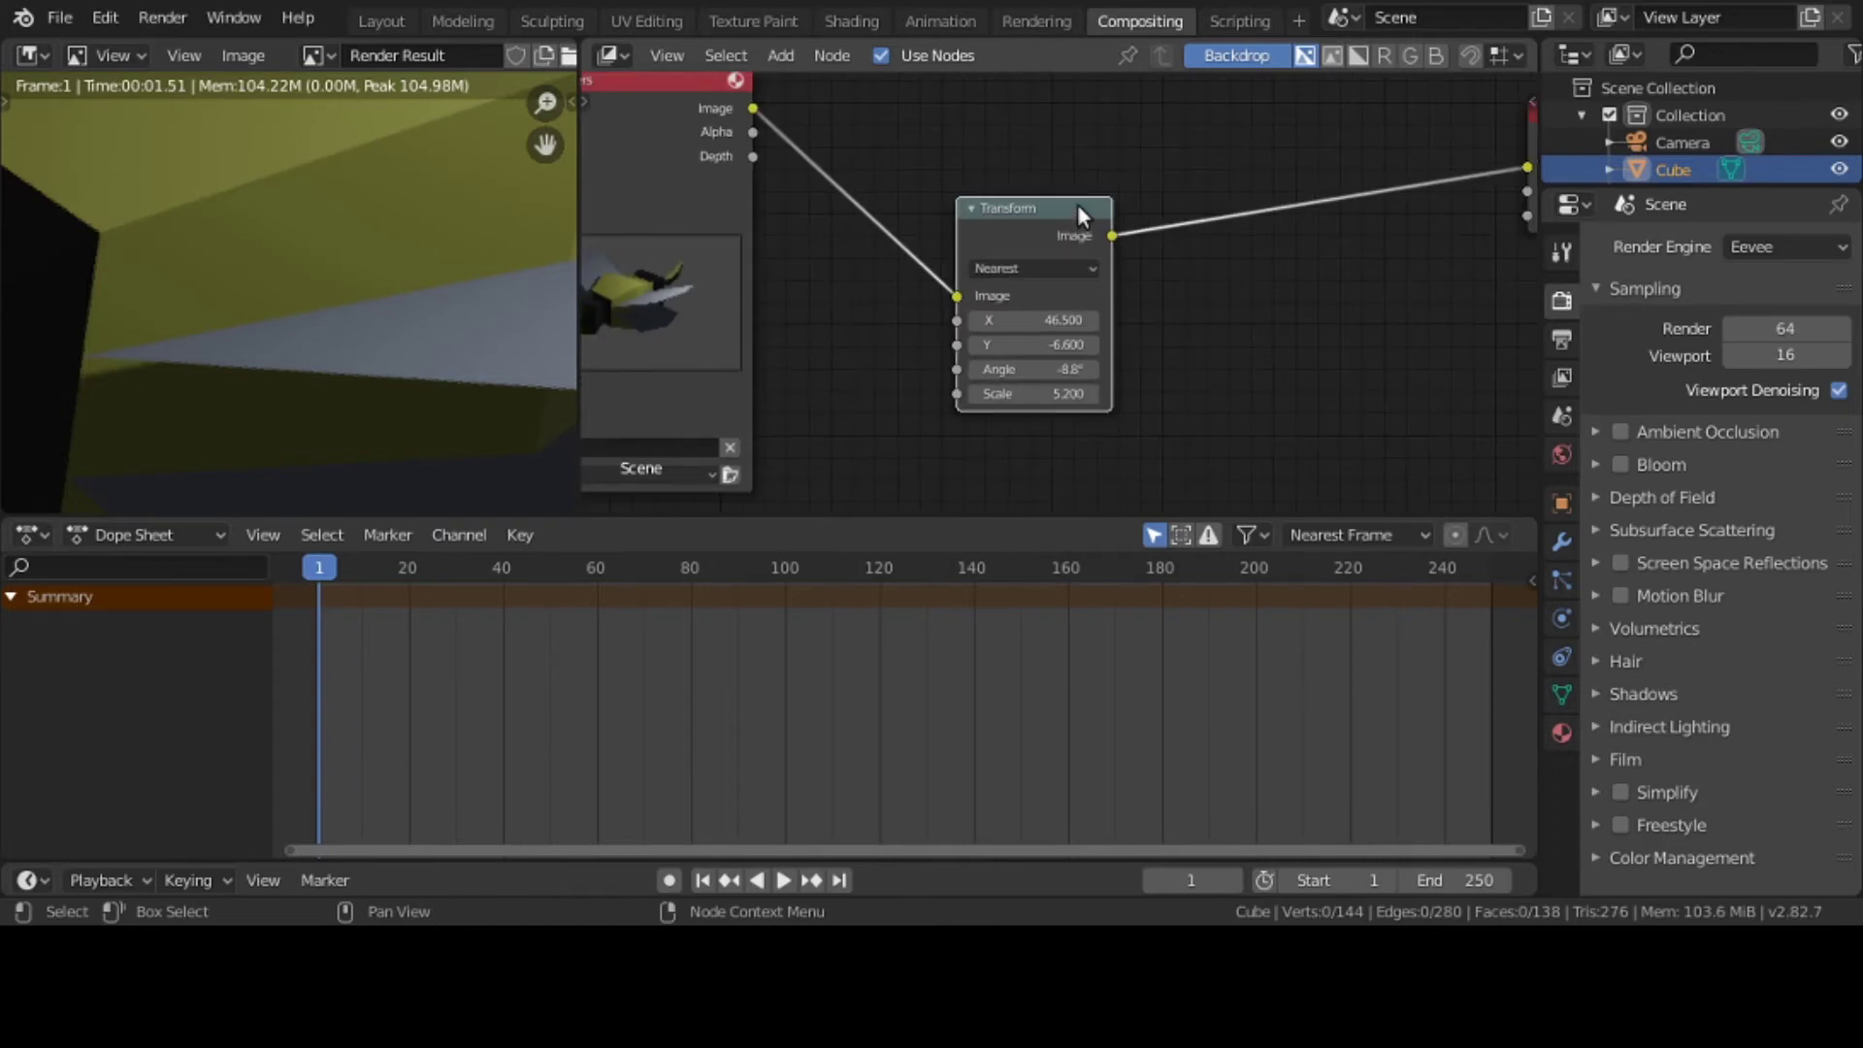
Delete the Transform node and link Render Layers Image directly to Composite
{"action": "key", "text": "x"}
{"action": "scroll", "coordinate": [1046, 190], "scroll_direction": "down", "scroll_amount": 2}
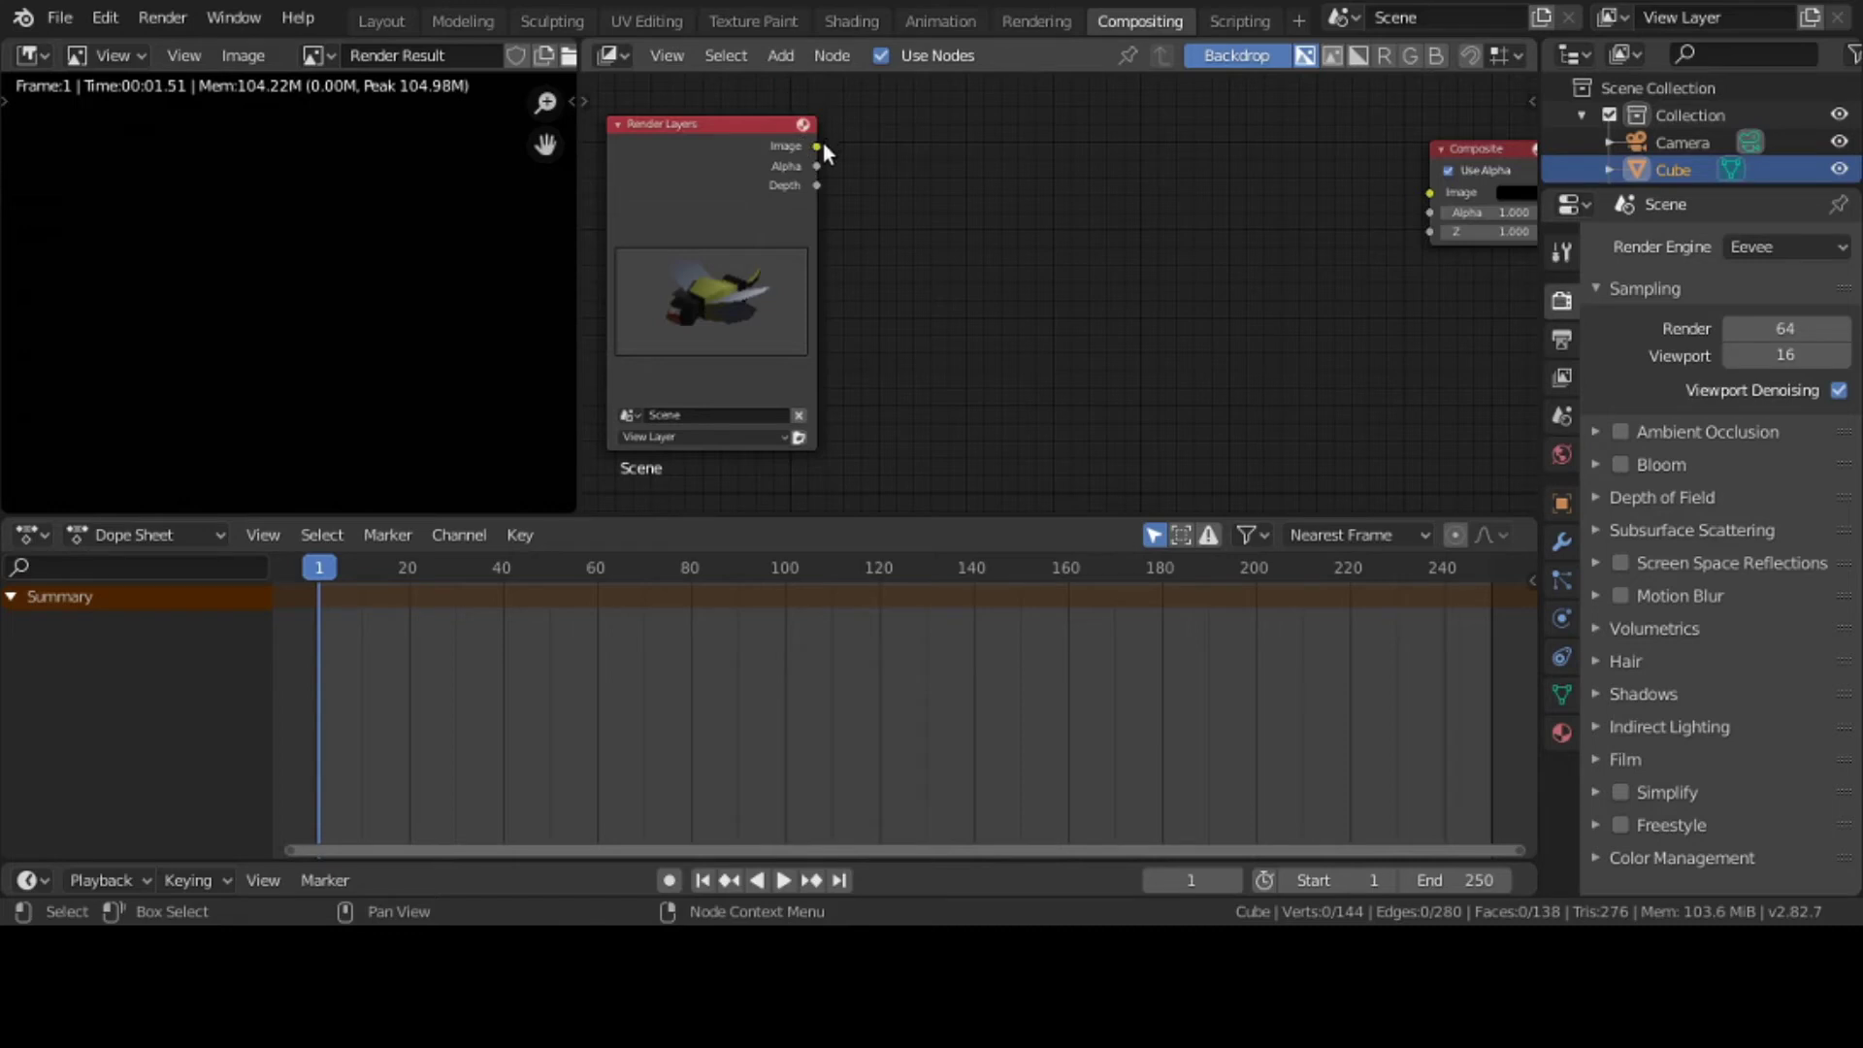
{"action": "left_click_drag", "start_coordinate": [821, 144], "coordinate": [1436, 198]}
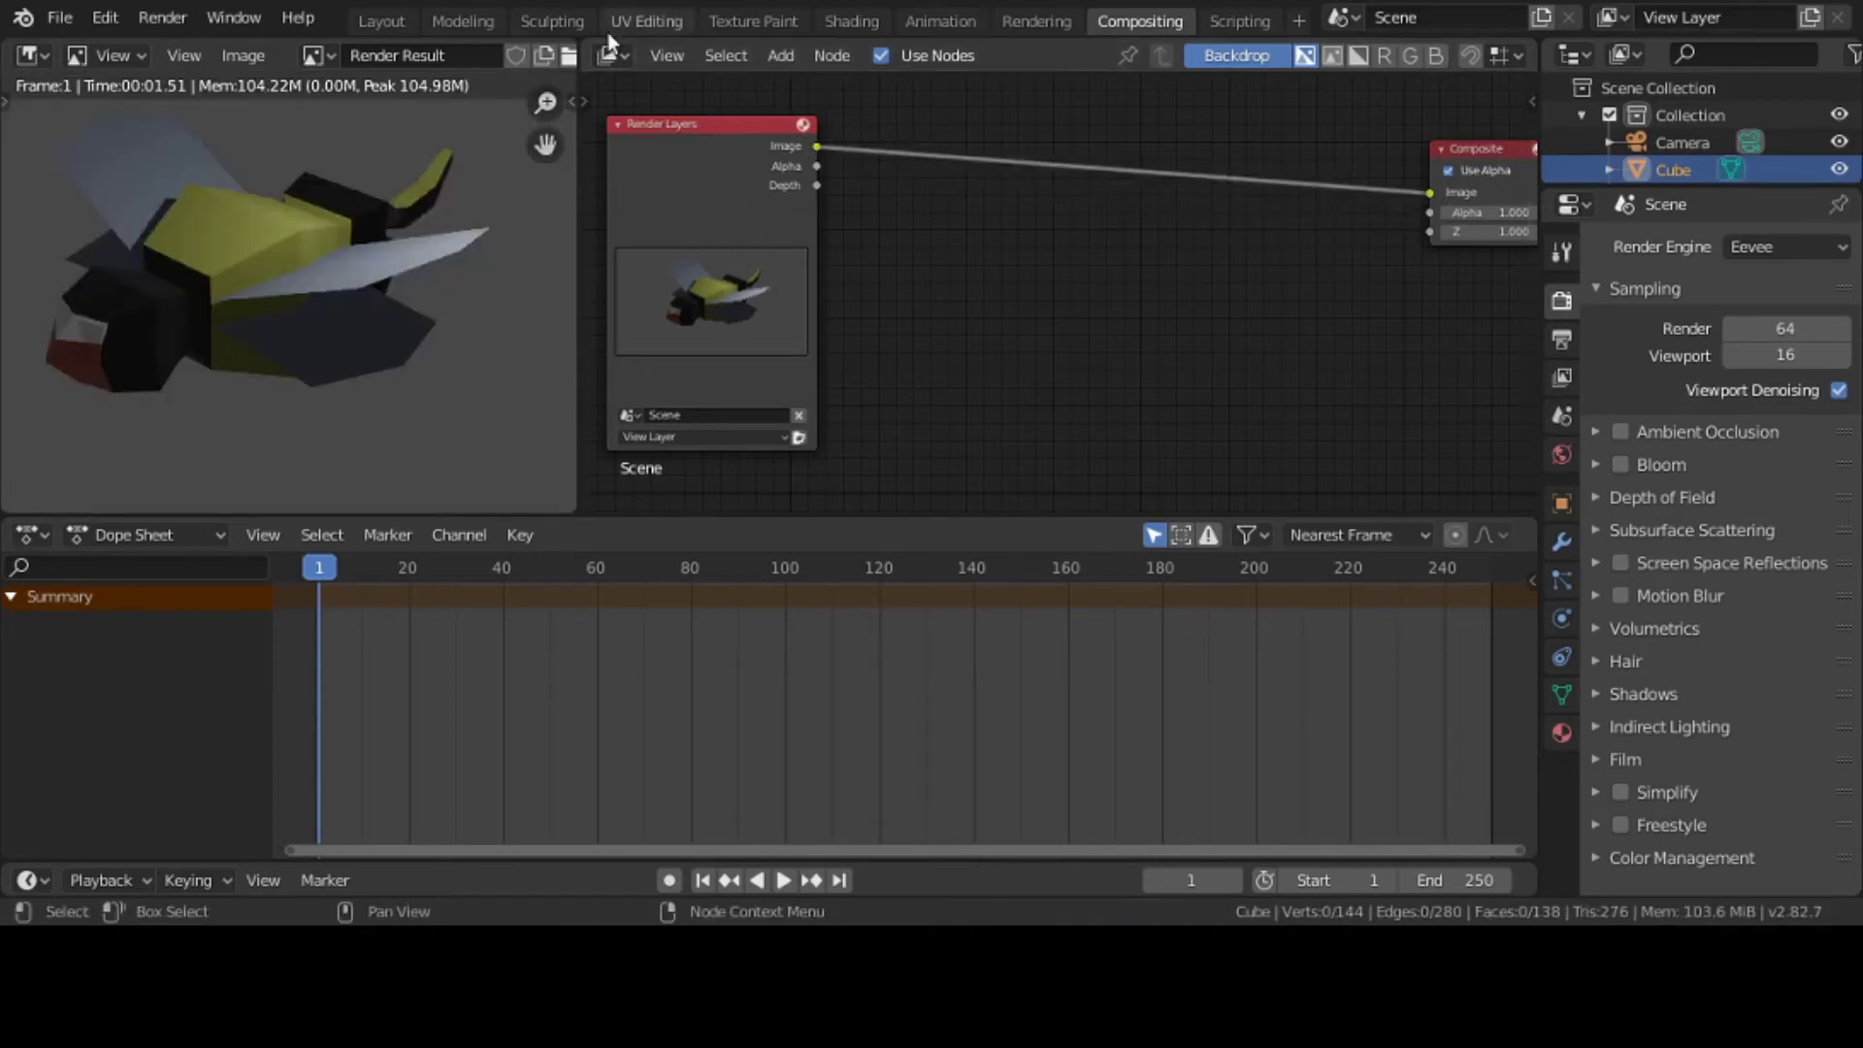
Add a fresh Transform node onto the Render Layers–Composite link
{"action": "left_click", "coordinate": [786, 61]}
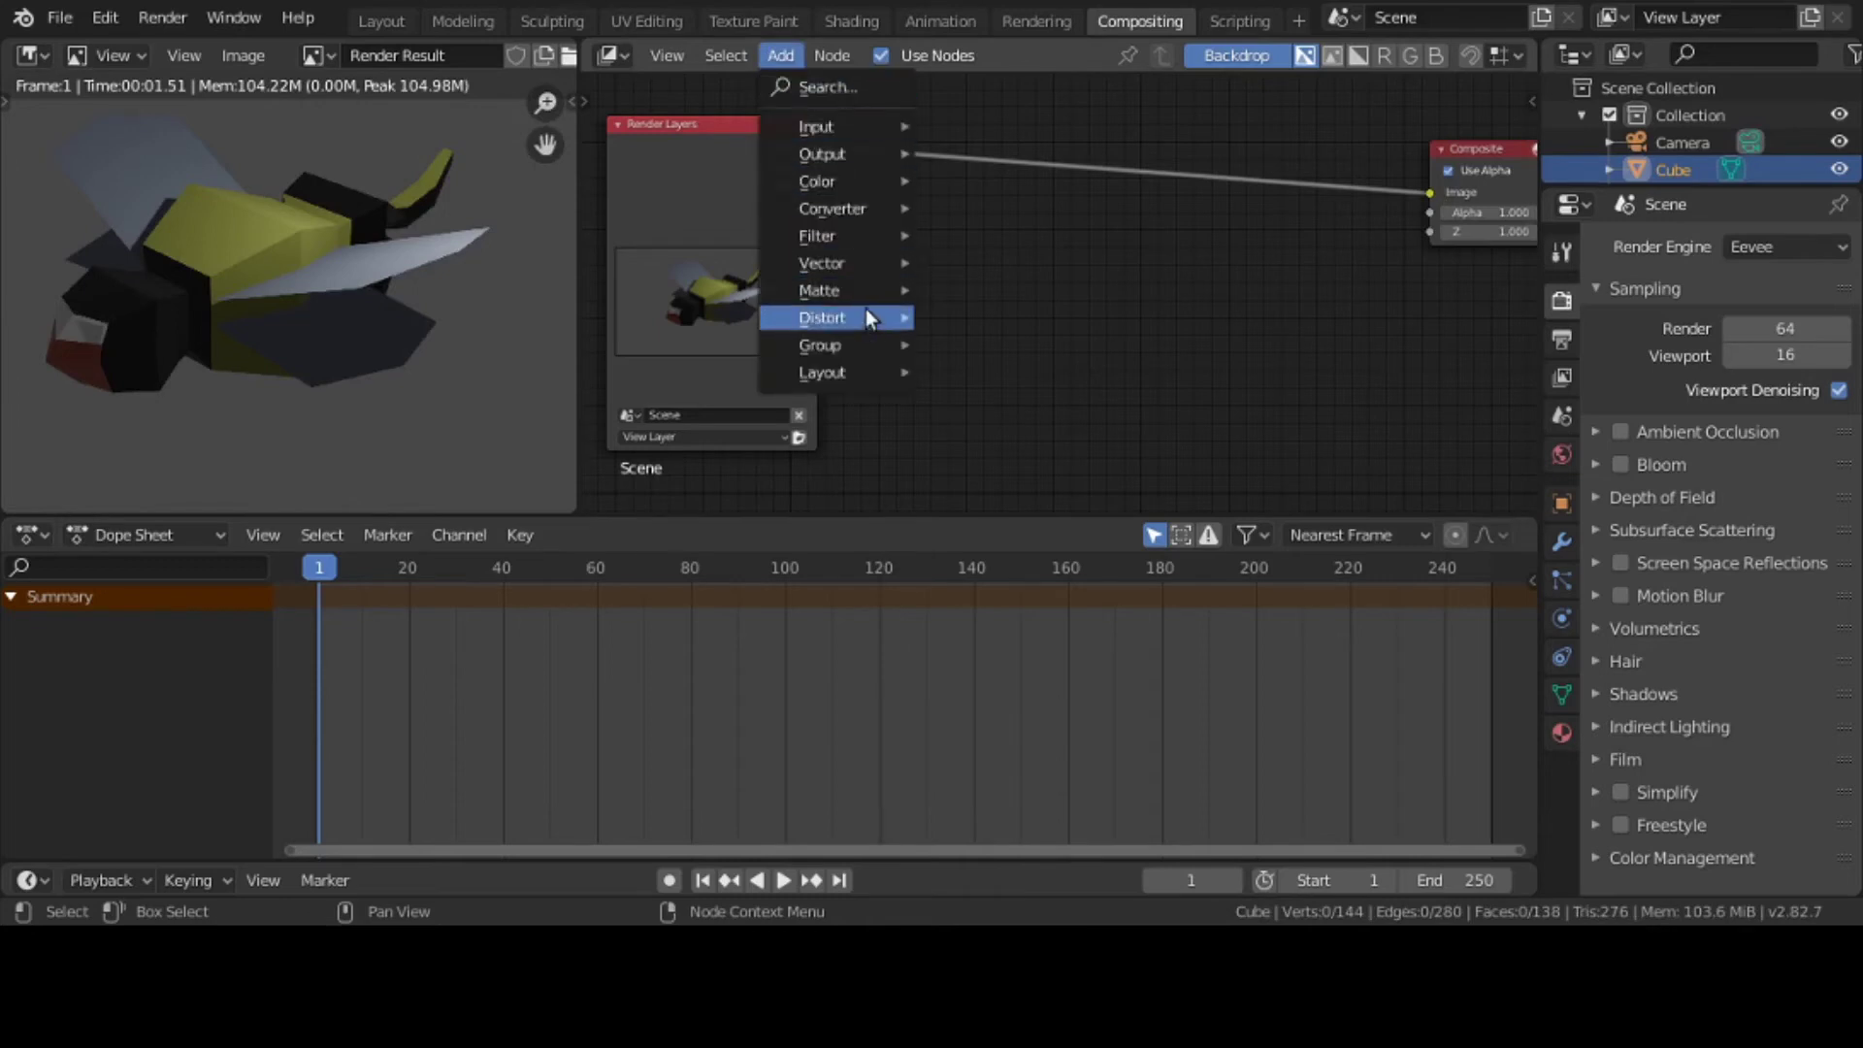
{"action": "mouse_move", "coordinate": [871, 320]}
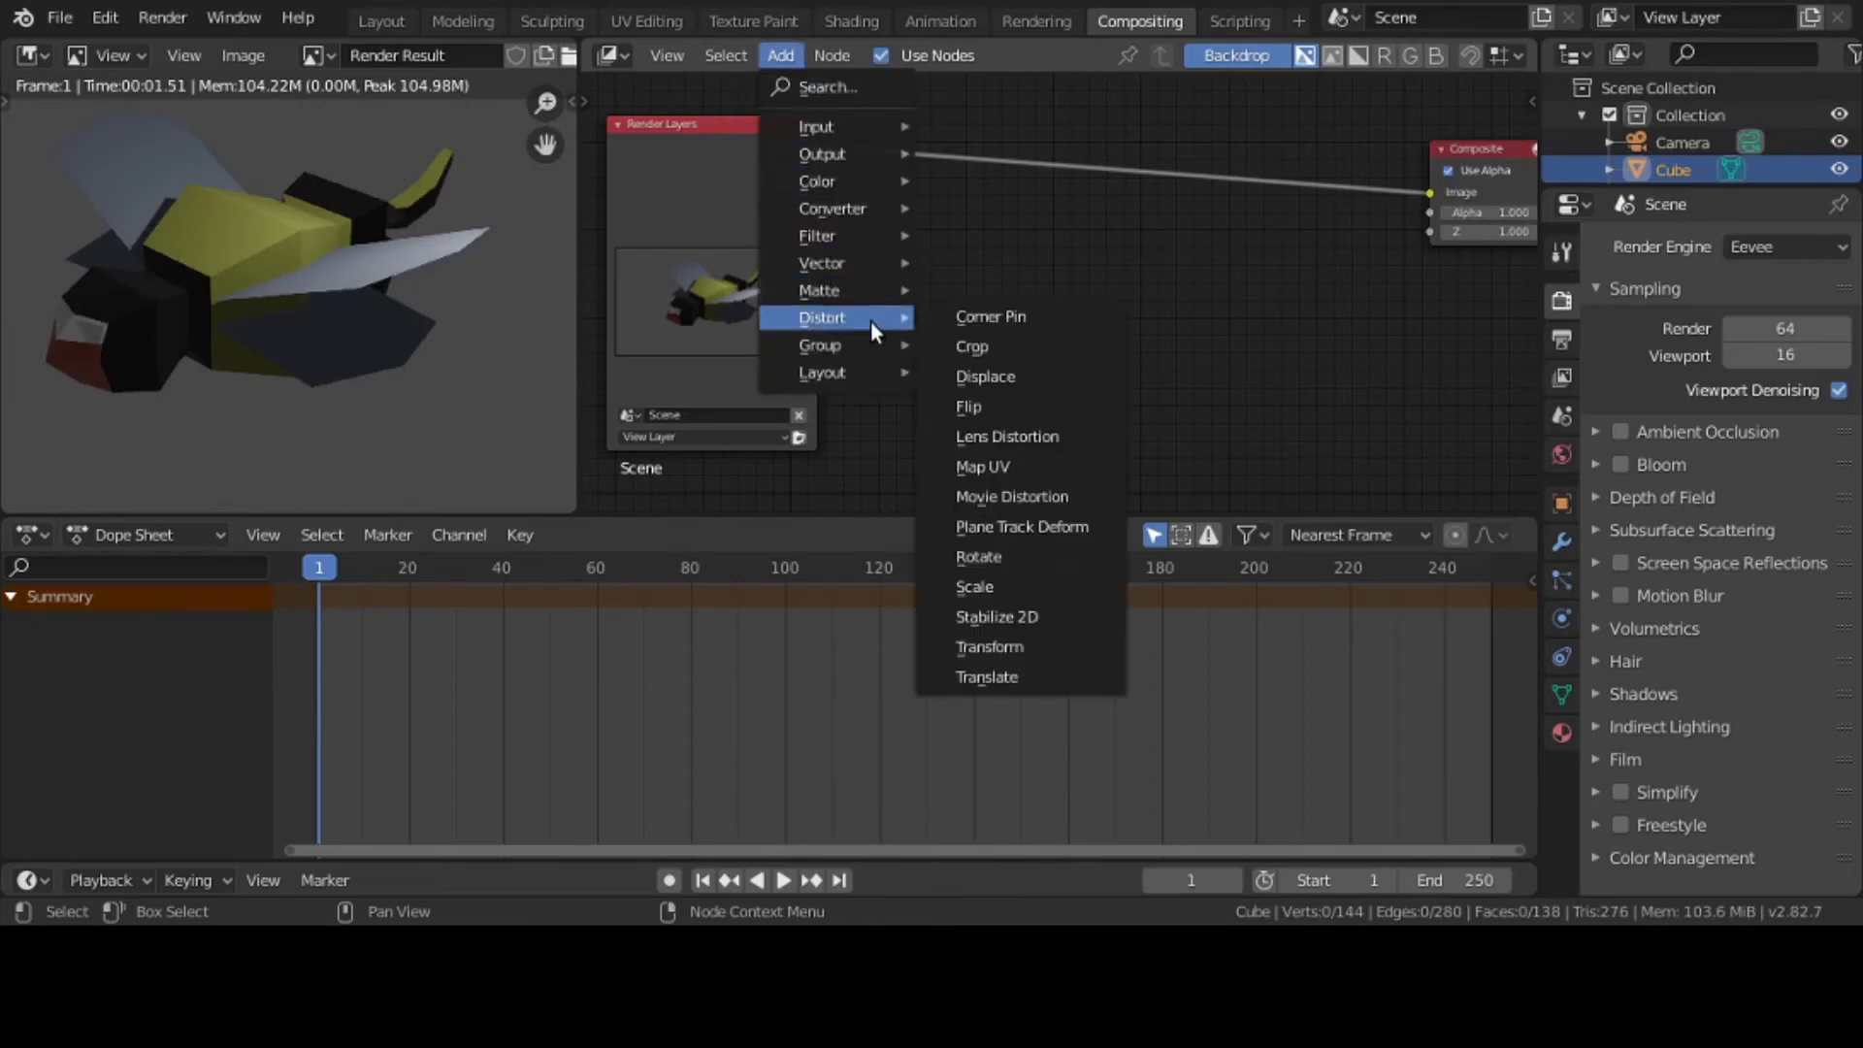
{"action": "left_click", "coordinate": [1093, 646]}
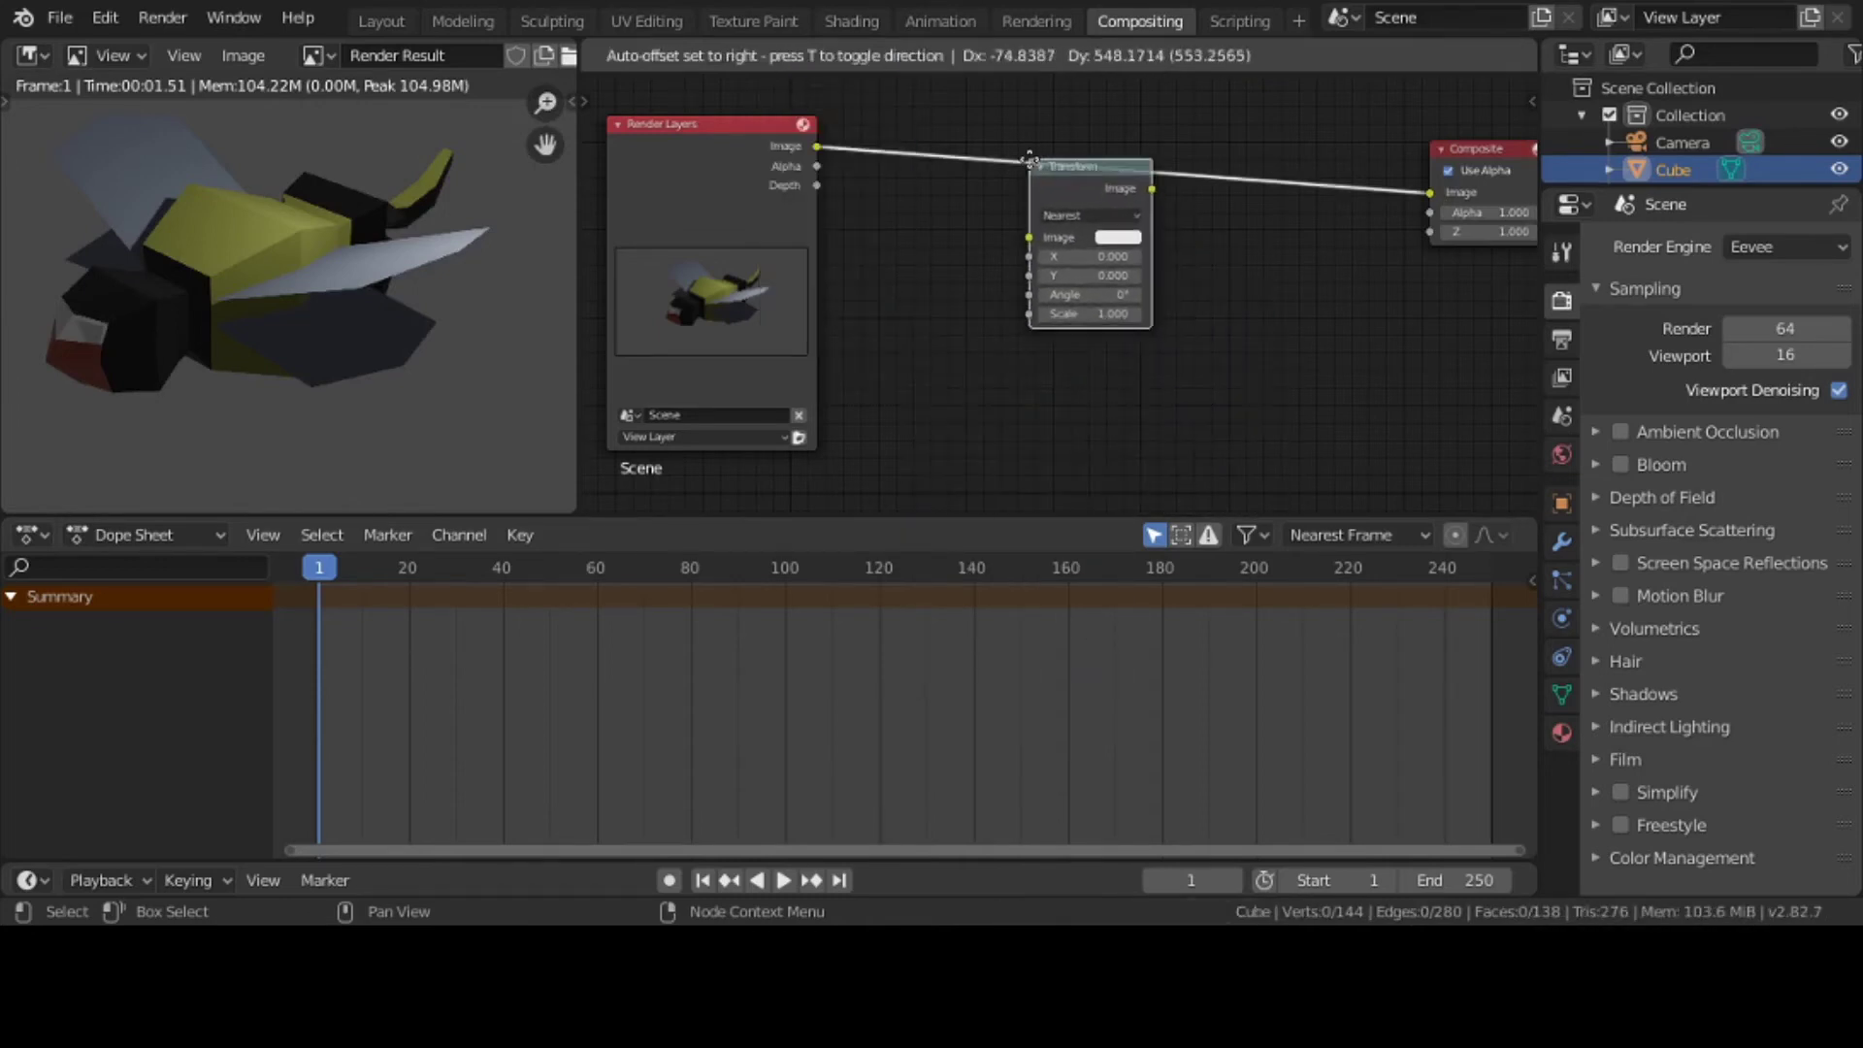
{"action": "left_click", "coordinate": [1027, 159]}
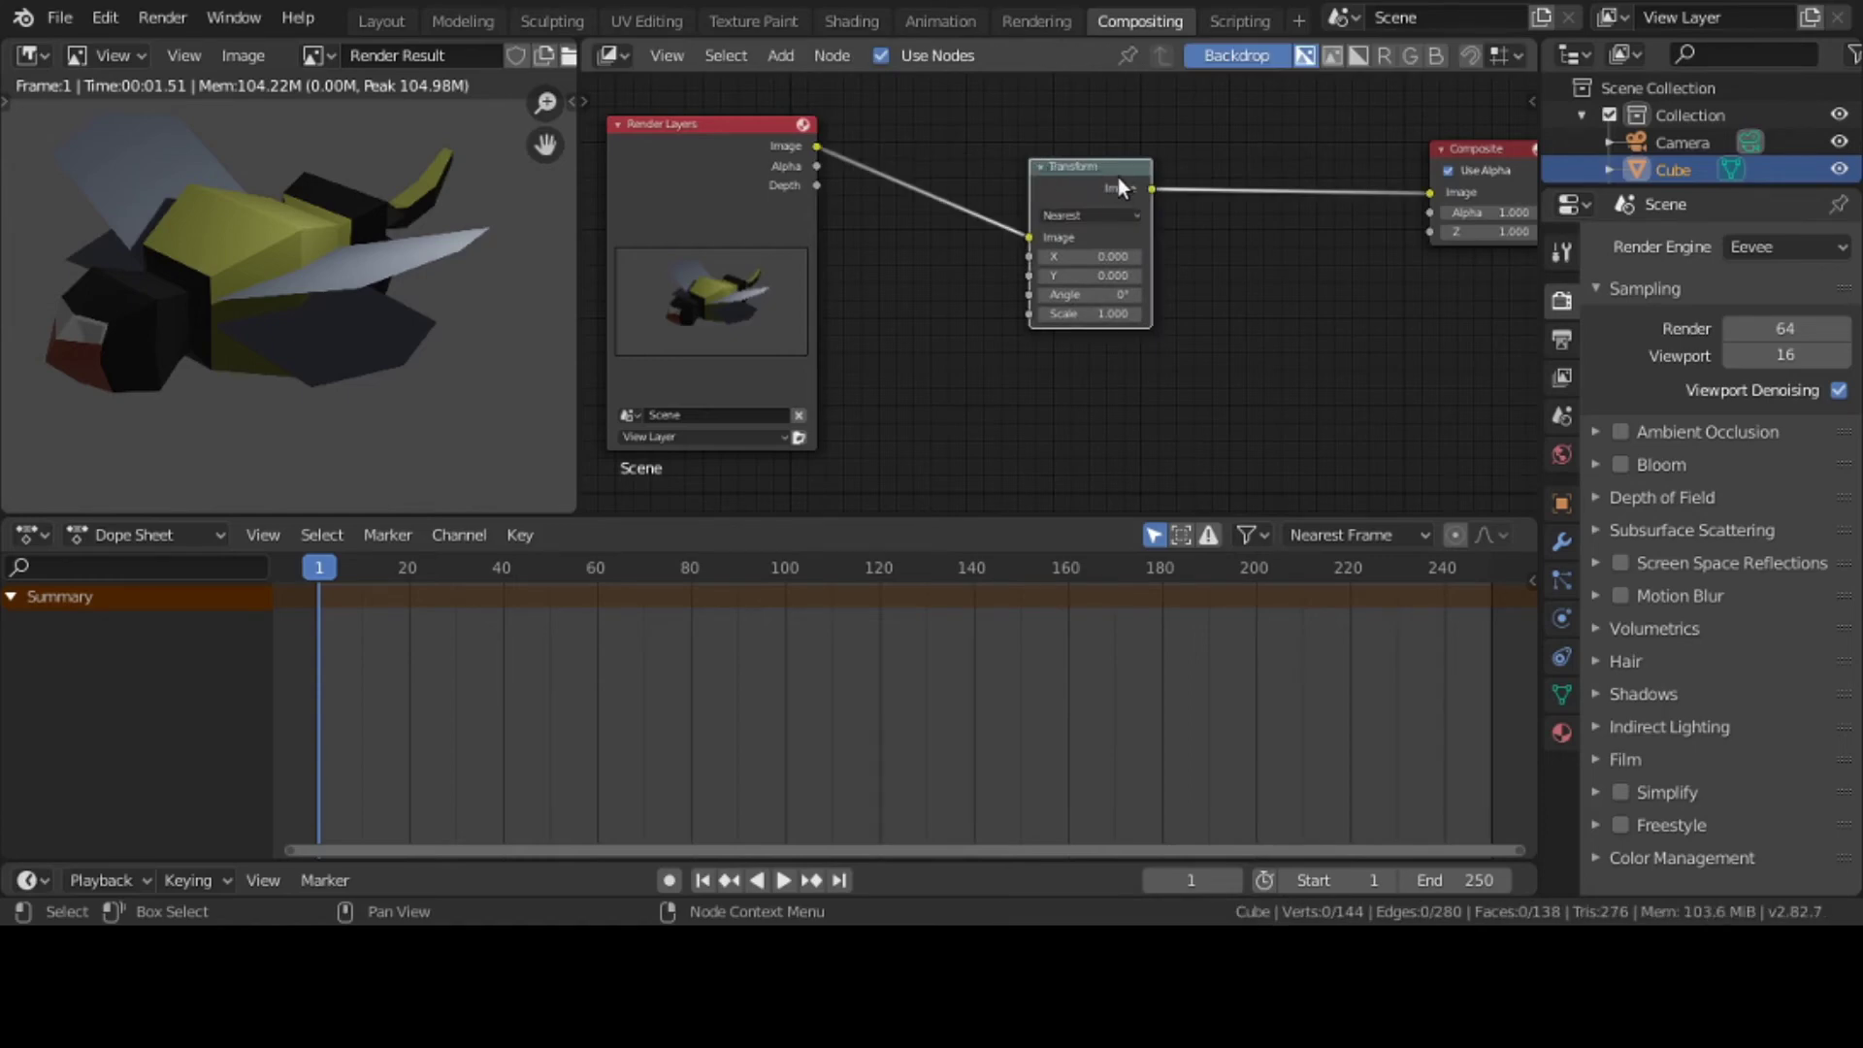
Keyframe the Transform node's X, Y and Angle at their default values on frame 1
{"action": "left_click_drag", "start_coordinate": [1118, 176], "coordinate": [1038, 208]}
{"action": "scroll", "coordinate": [1058, 259], "scroll_direction": "up", "scroll_amount": 2}
{"action": "scroll", "coordinate": [1039, 212], "scroll_direction": "up", "scroll_amount": 1}
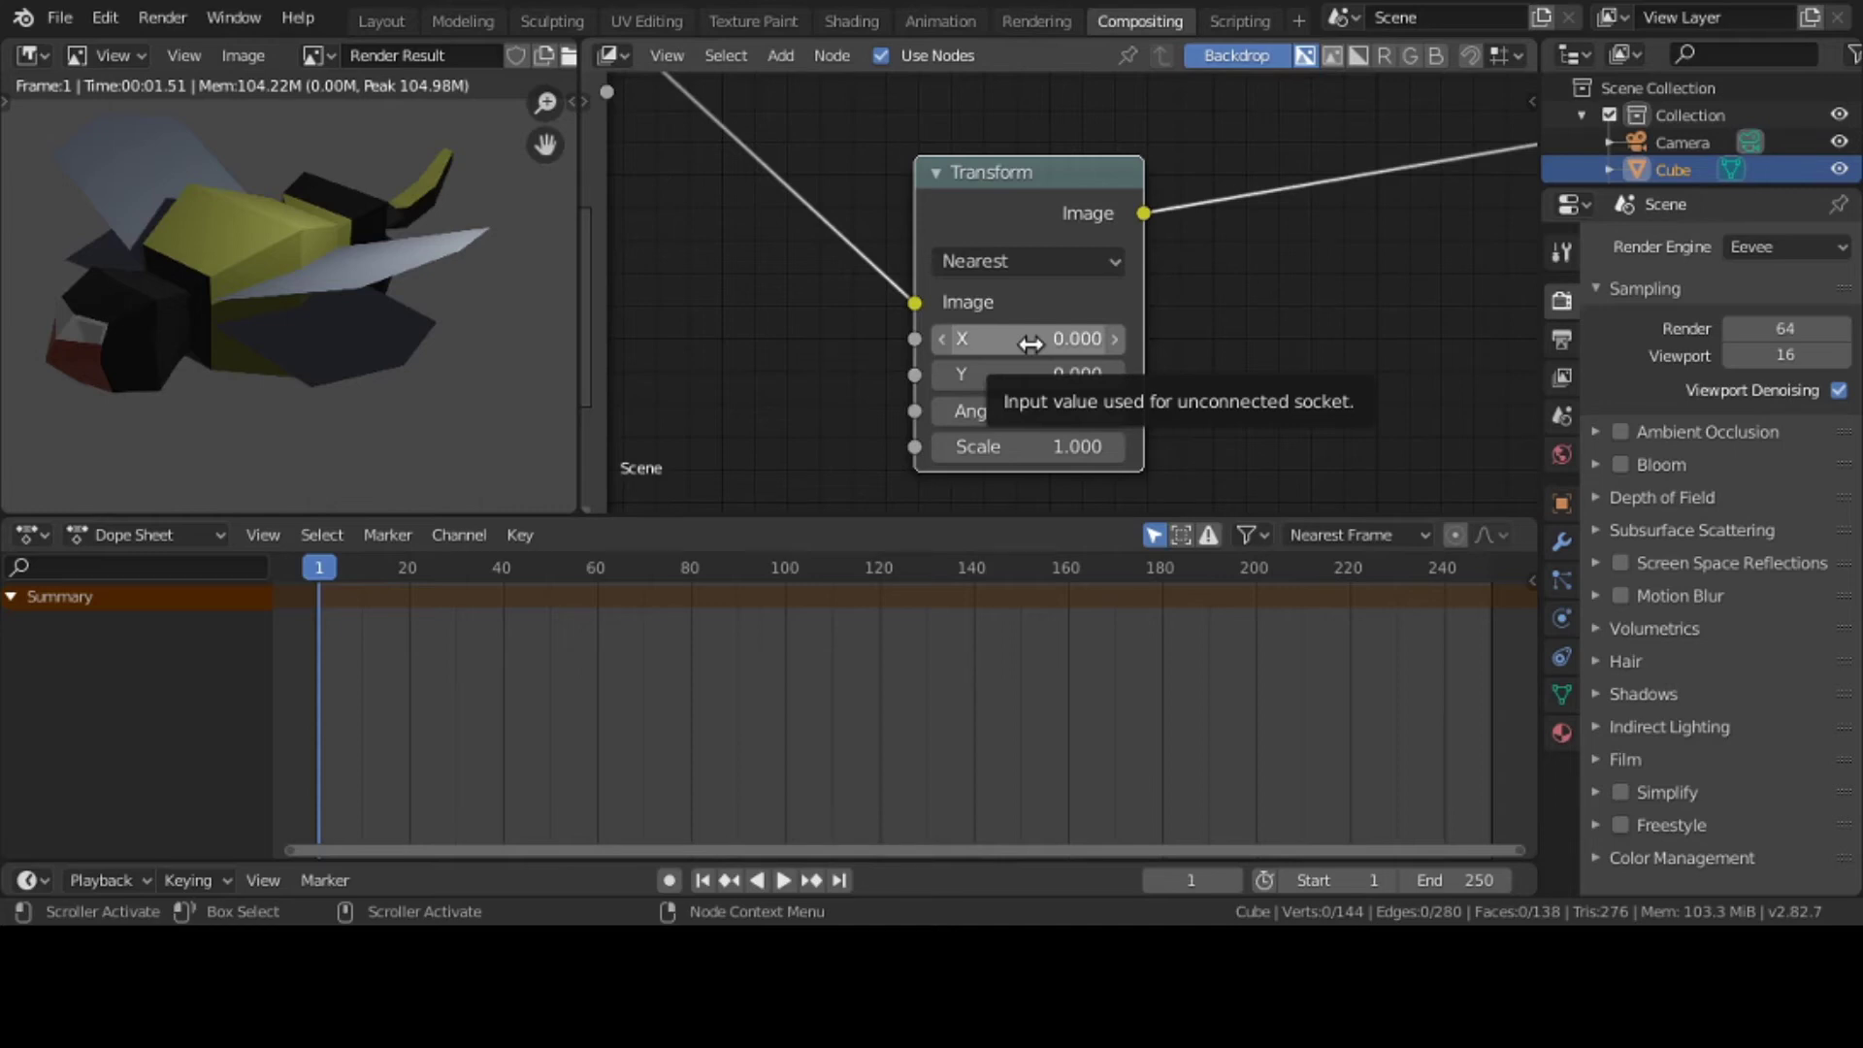
{"action": "key", "text": "i"}
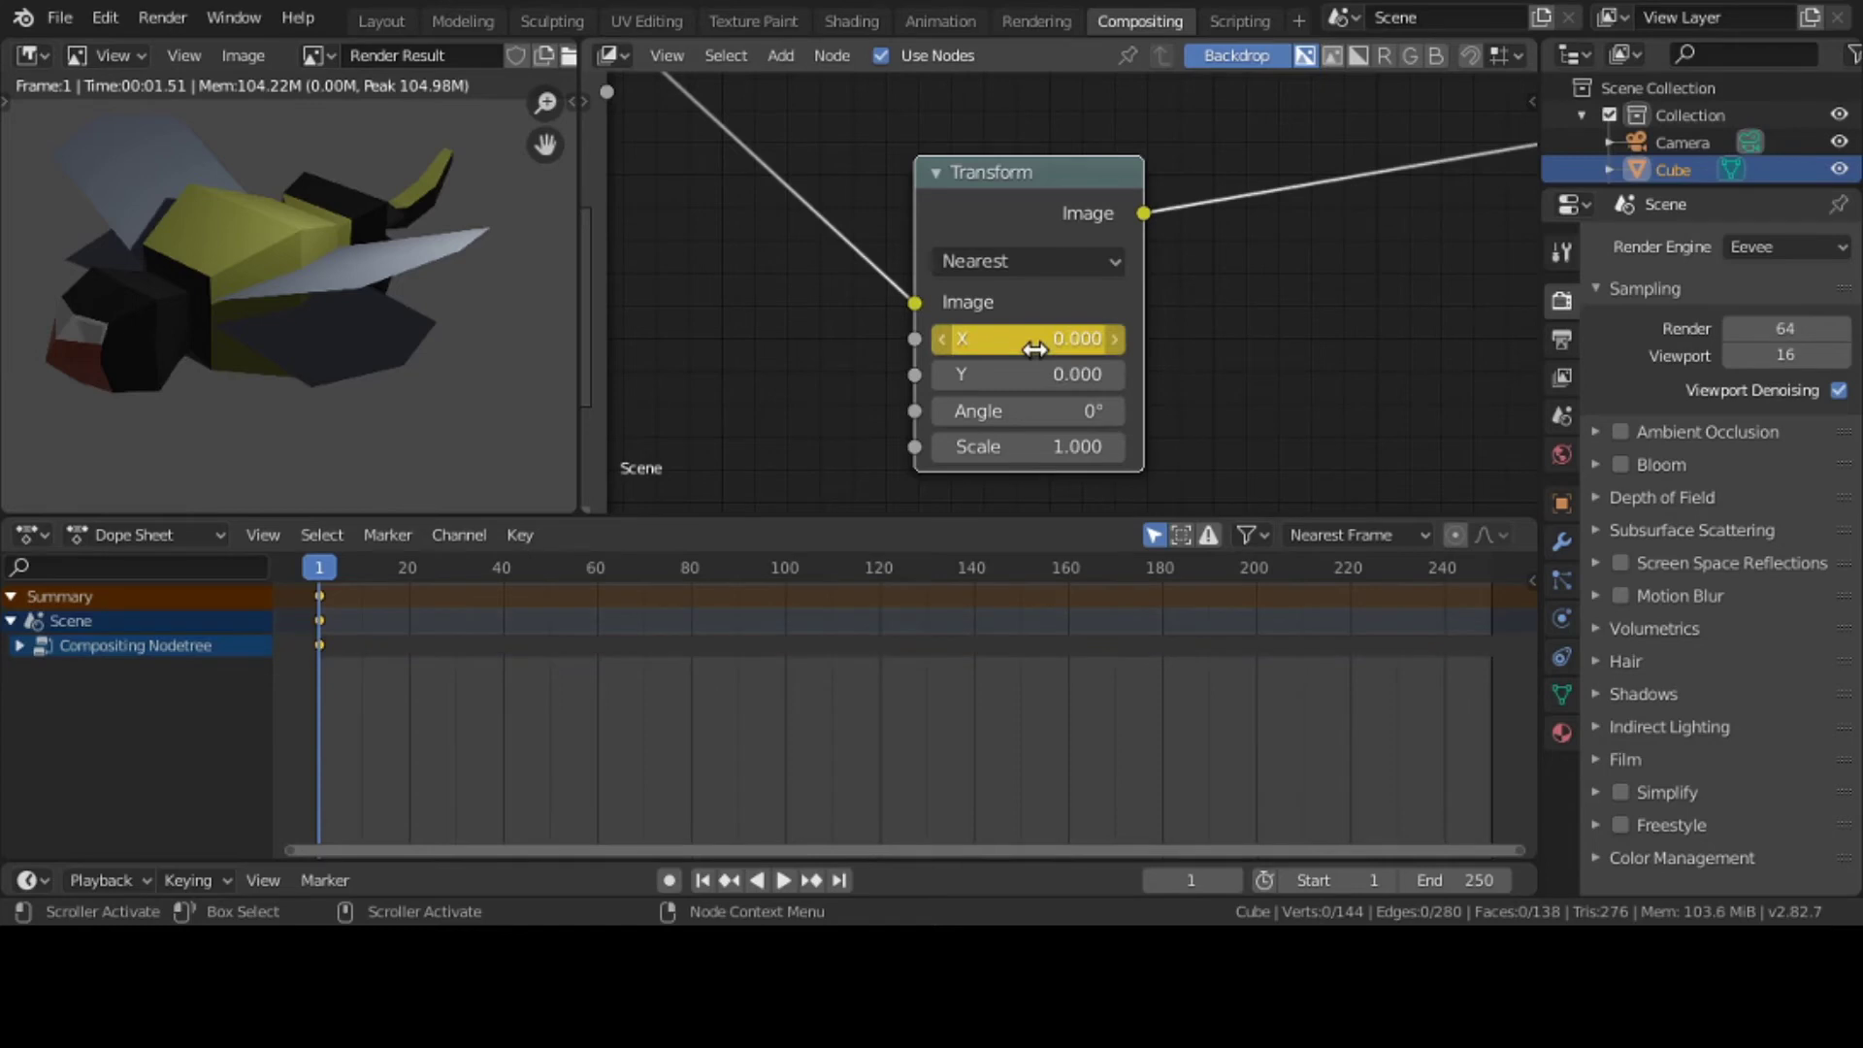
{"action": "key", "text": "i"}
{"action": "key", "text": "i"}
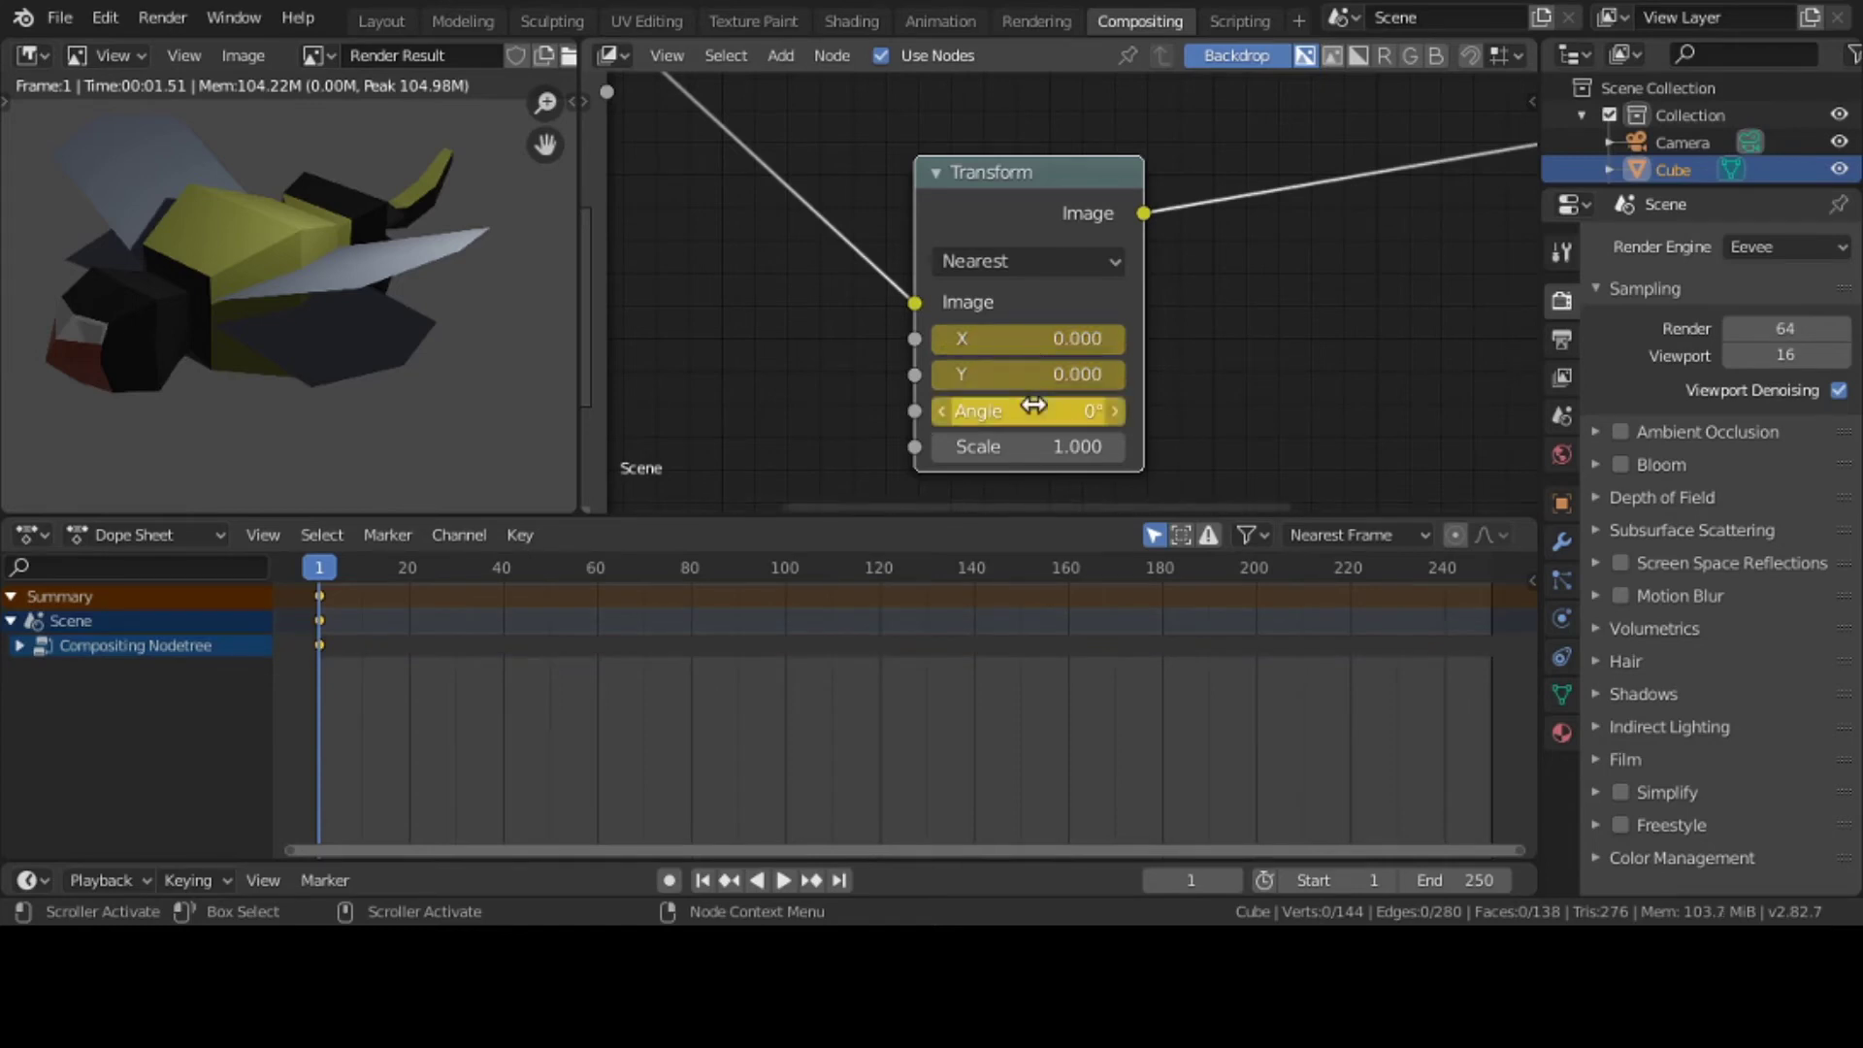
{"action": "key", "text": "i"}
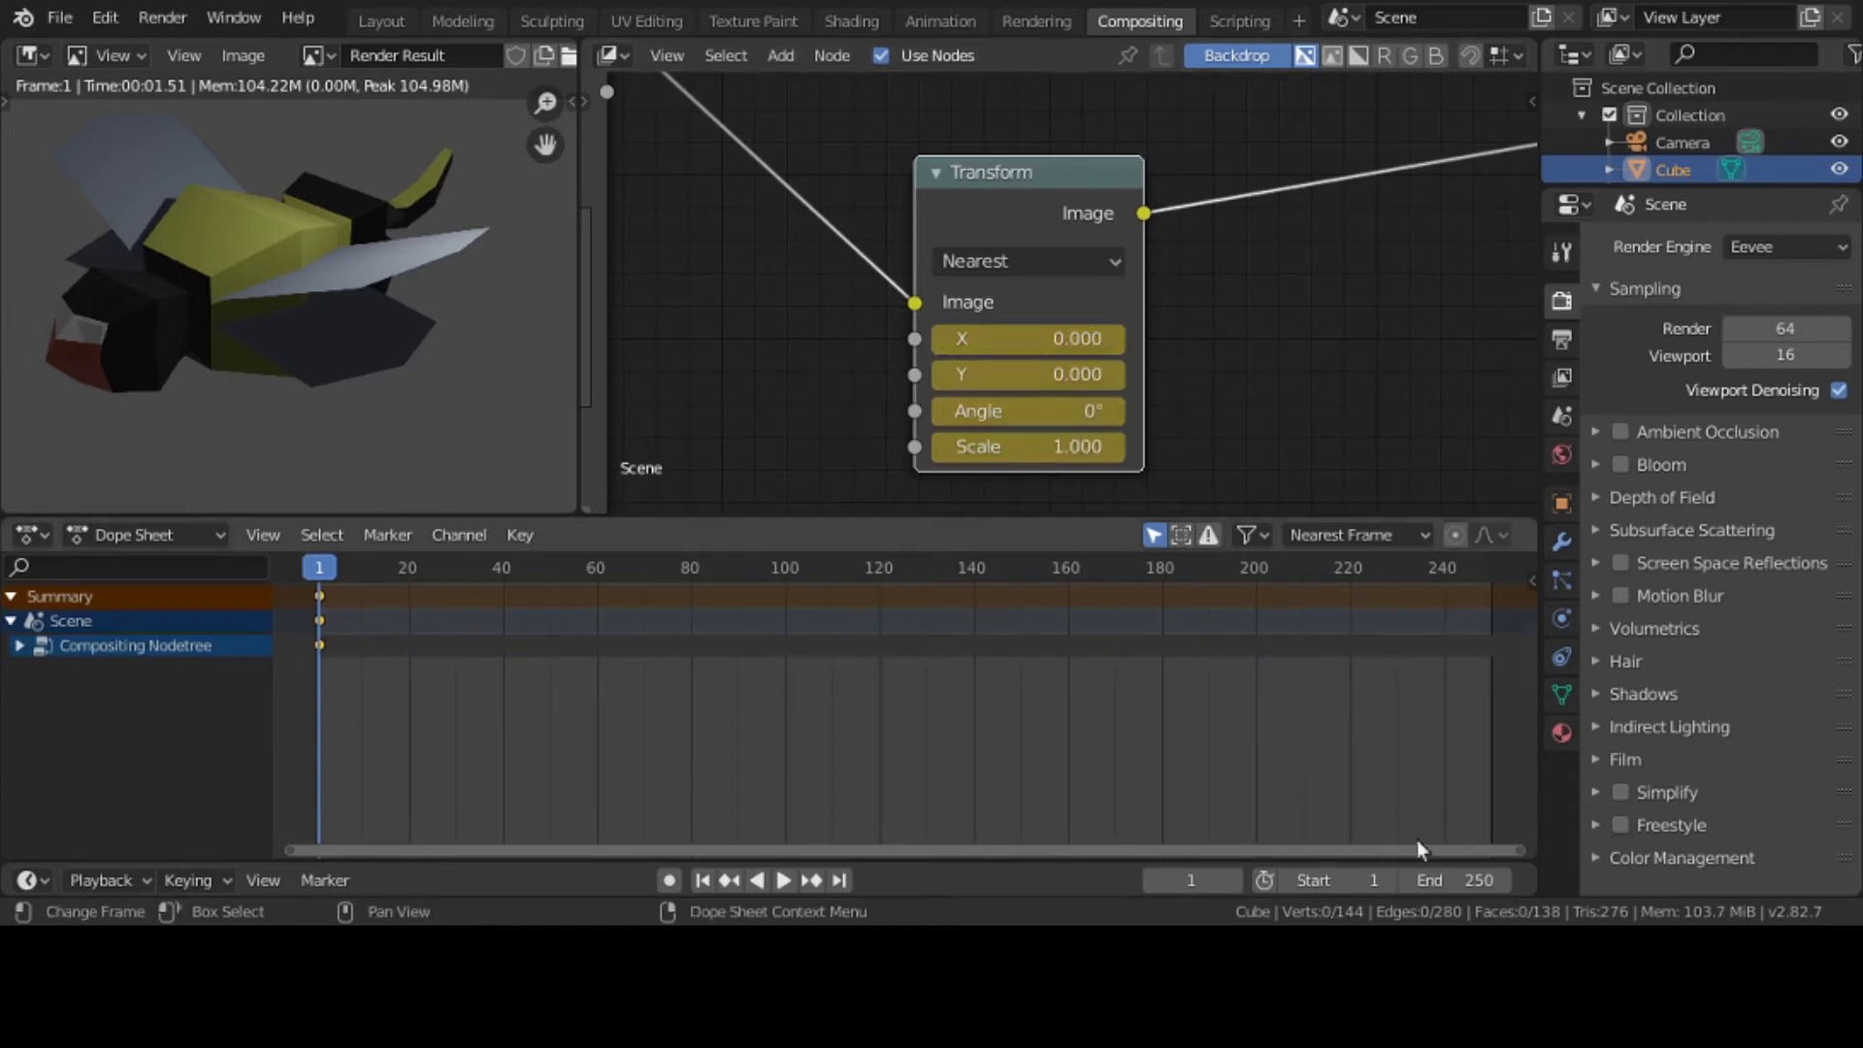
Set the animation's end frame to 100
{"action": "left_click", "coordinate": [1483, 881]}
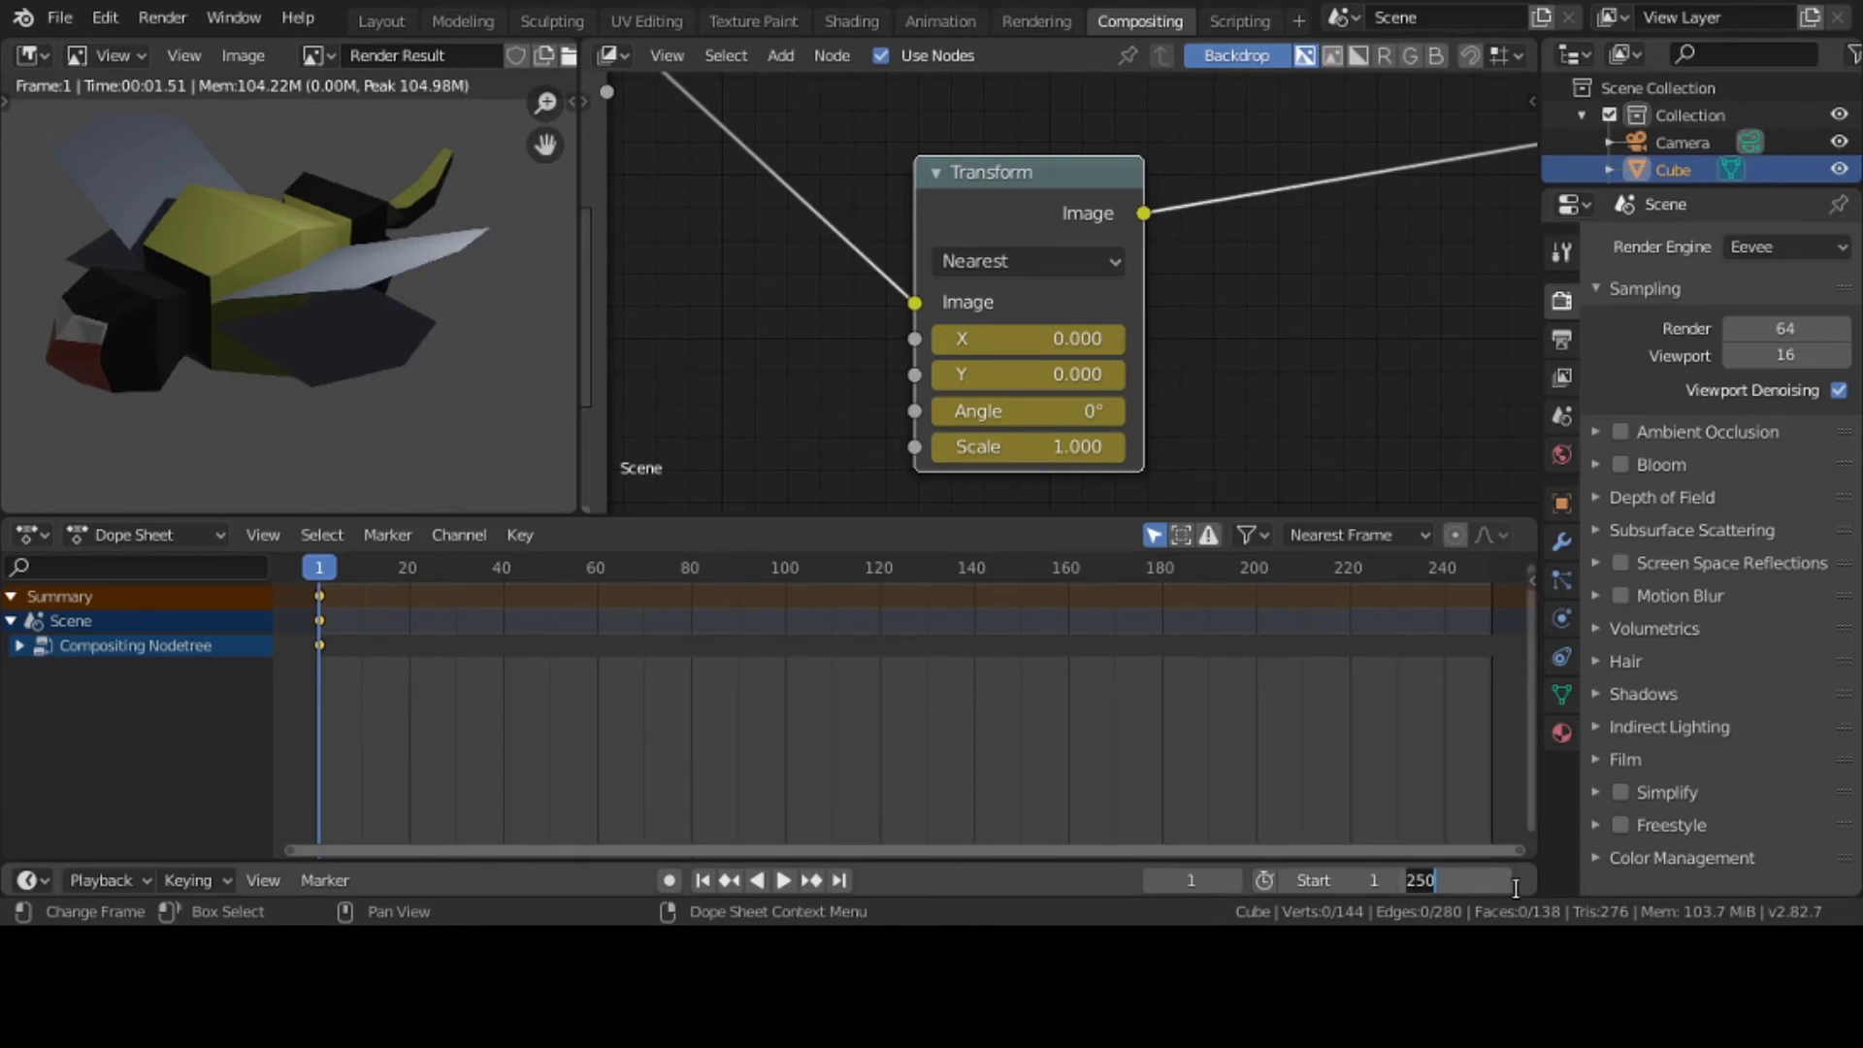
{"action": "type", "text": "100"}
{"action": "key", "text": "Return"}
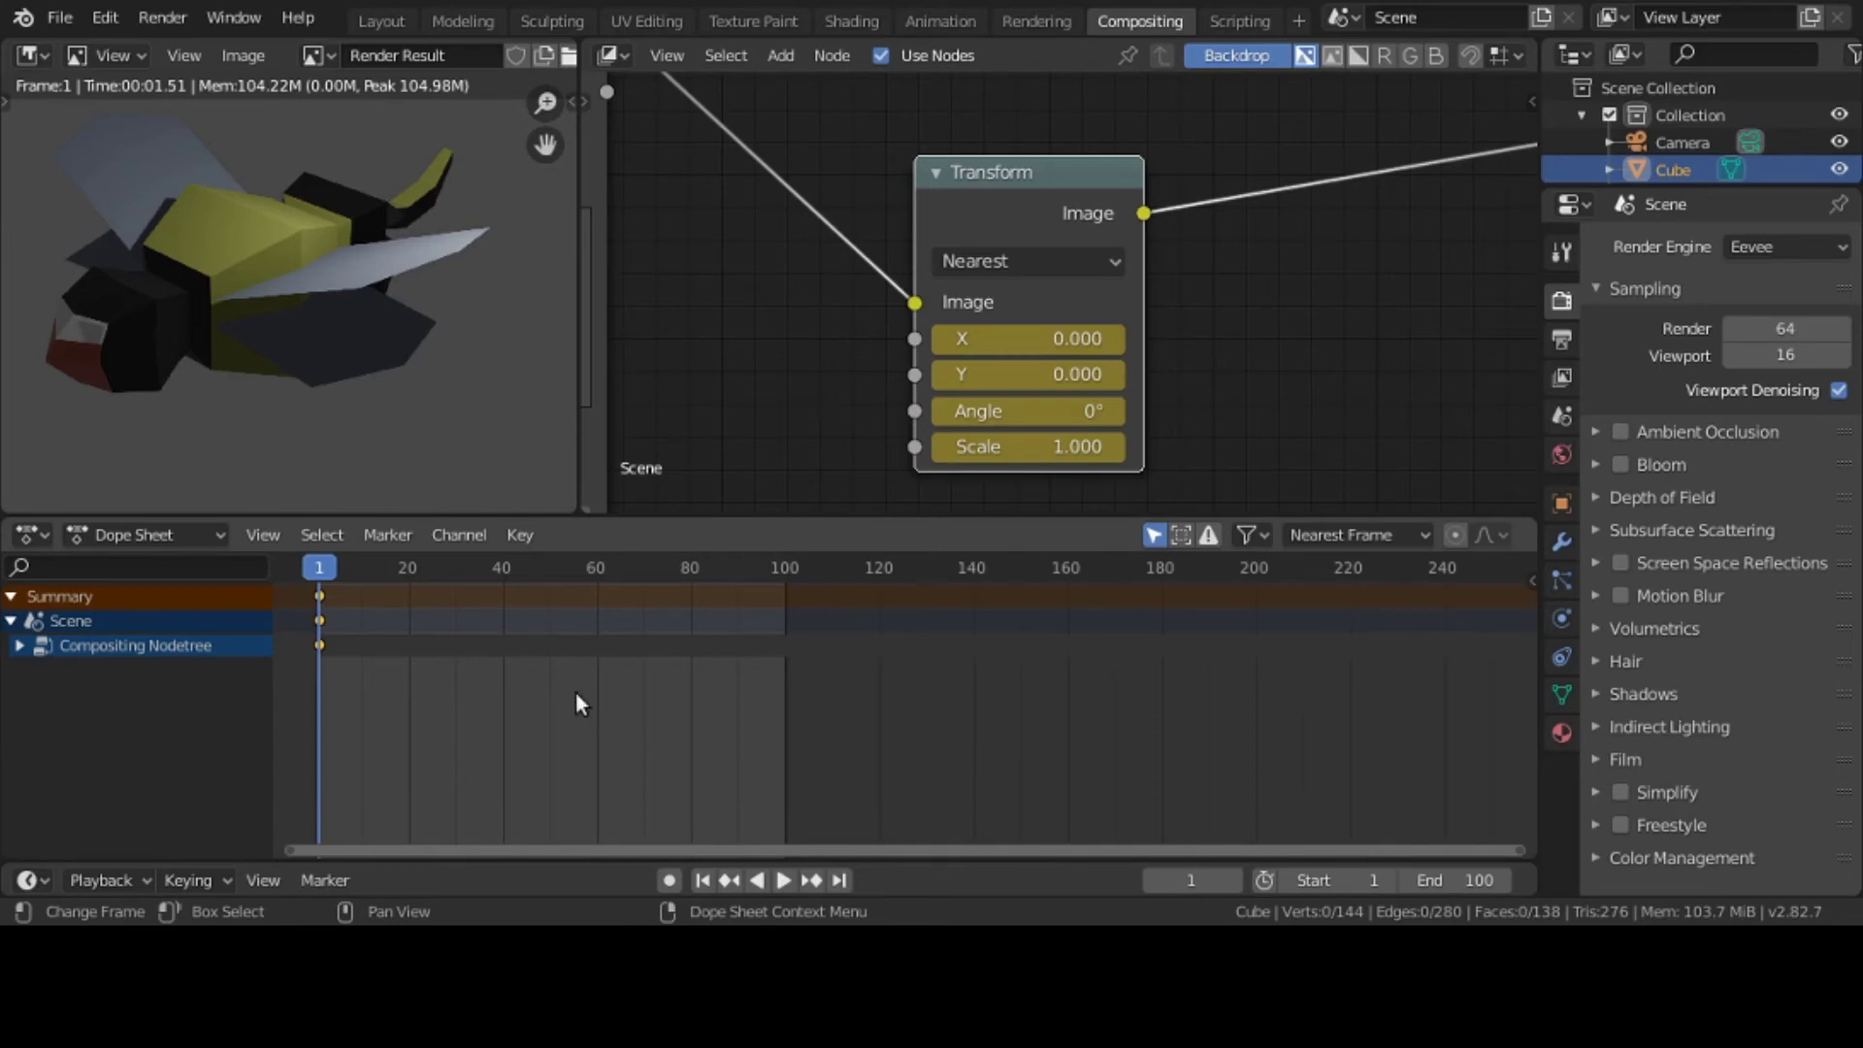
Keyframe X at 111.9 on frame 30 and Y at -107.7 on frame 53
{"action": "right_click", "coordinate": [454, 648]}
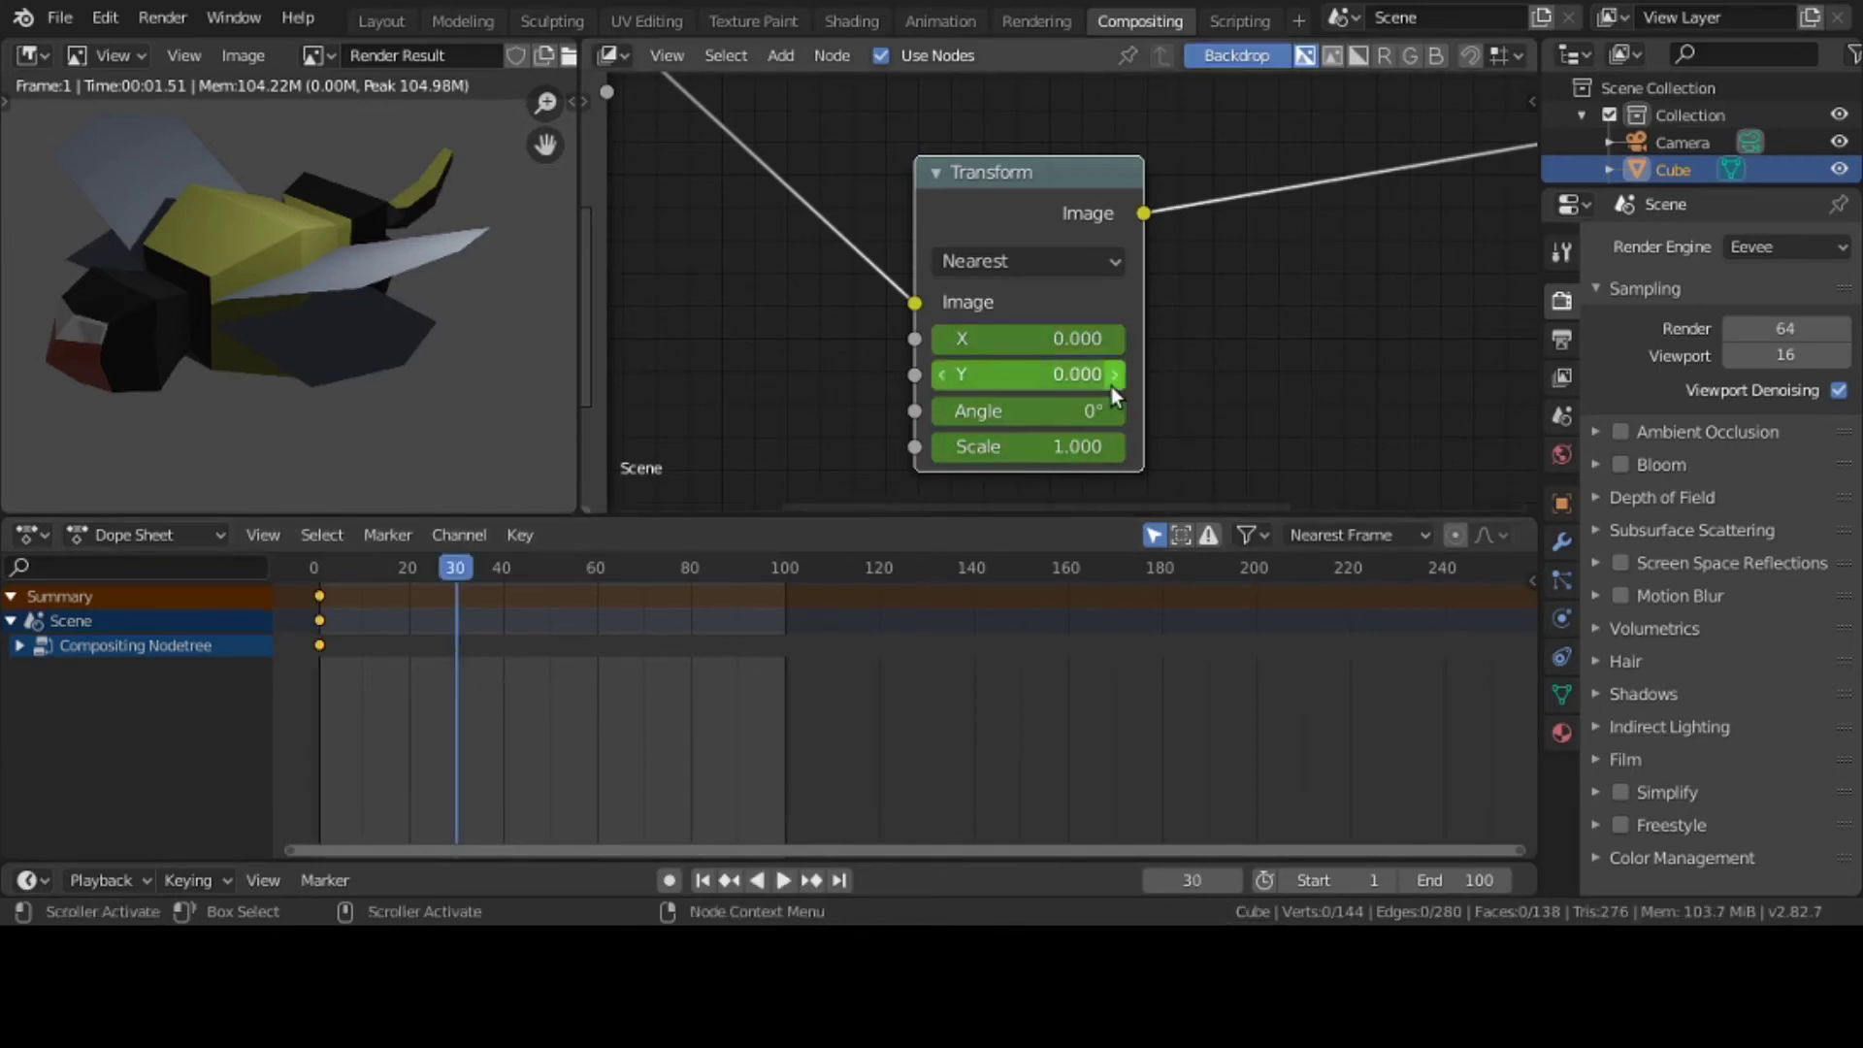
{"action": "mouse_move", "coordinate": [1026, 340]}
{"action": "left_mouse_down"}
{"action": "mouse_move", "coordinate": [1215, 340]}
{"action": "mouse_move", "coordinate": [1025, 340]}
{"action": "left_mouse_up"}
{"action": "key", "text": "i"}
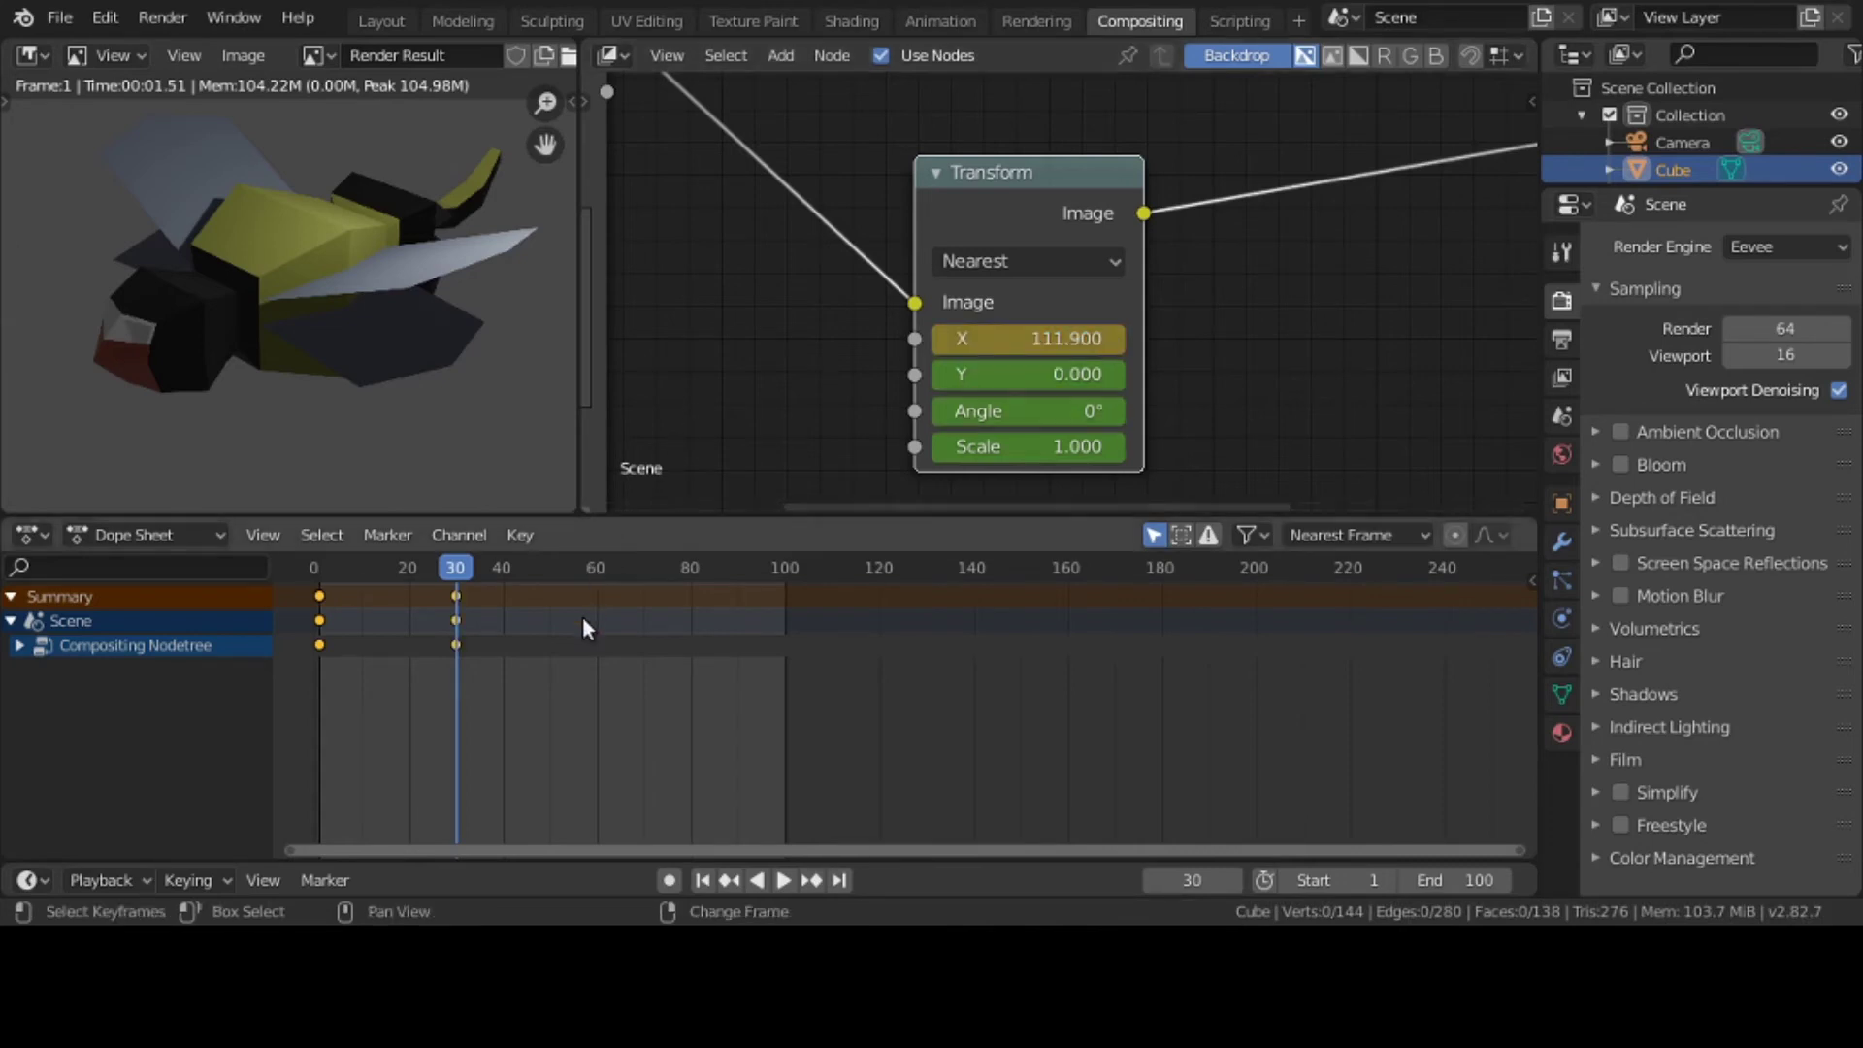
{"action": "right_click", "coordinate": [561, 636]}
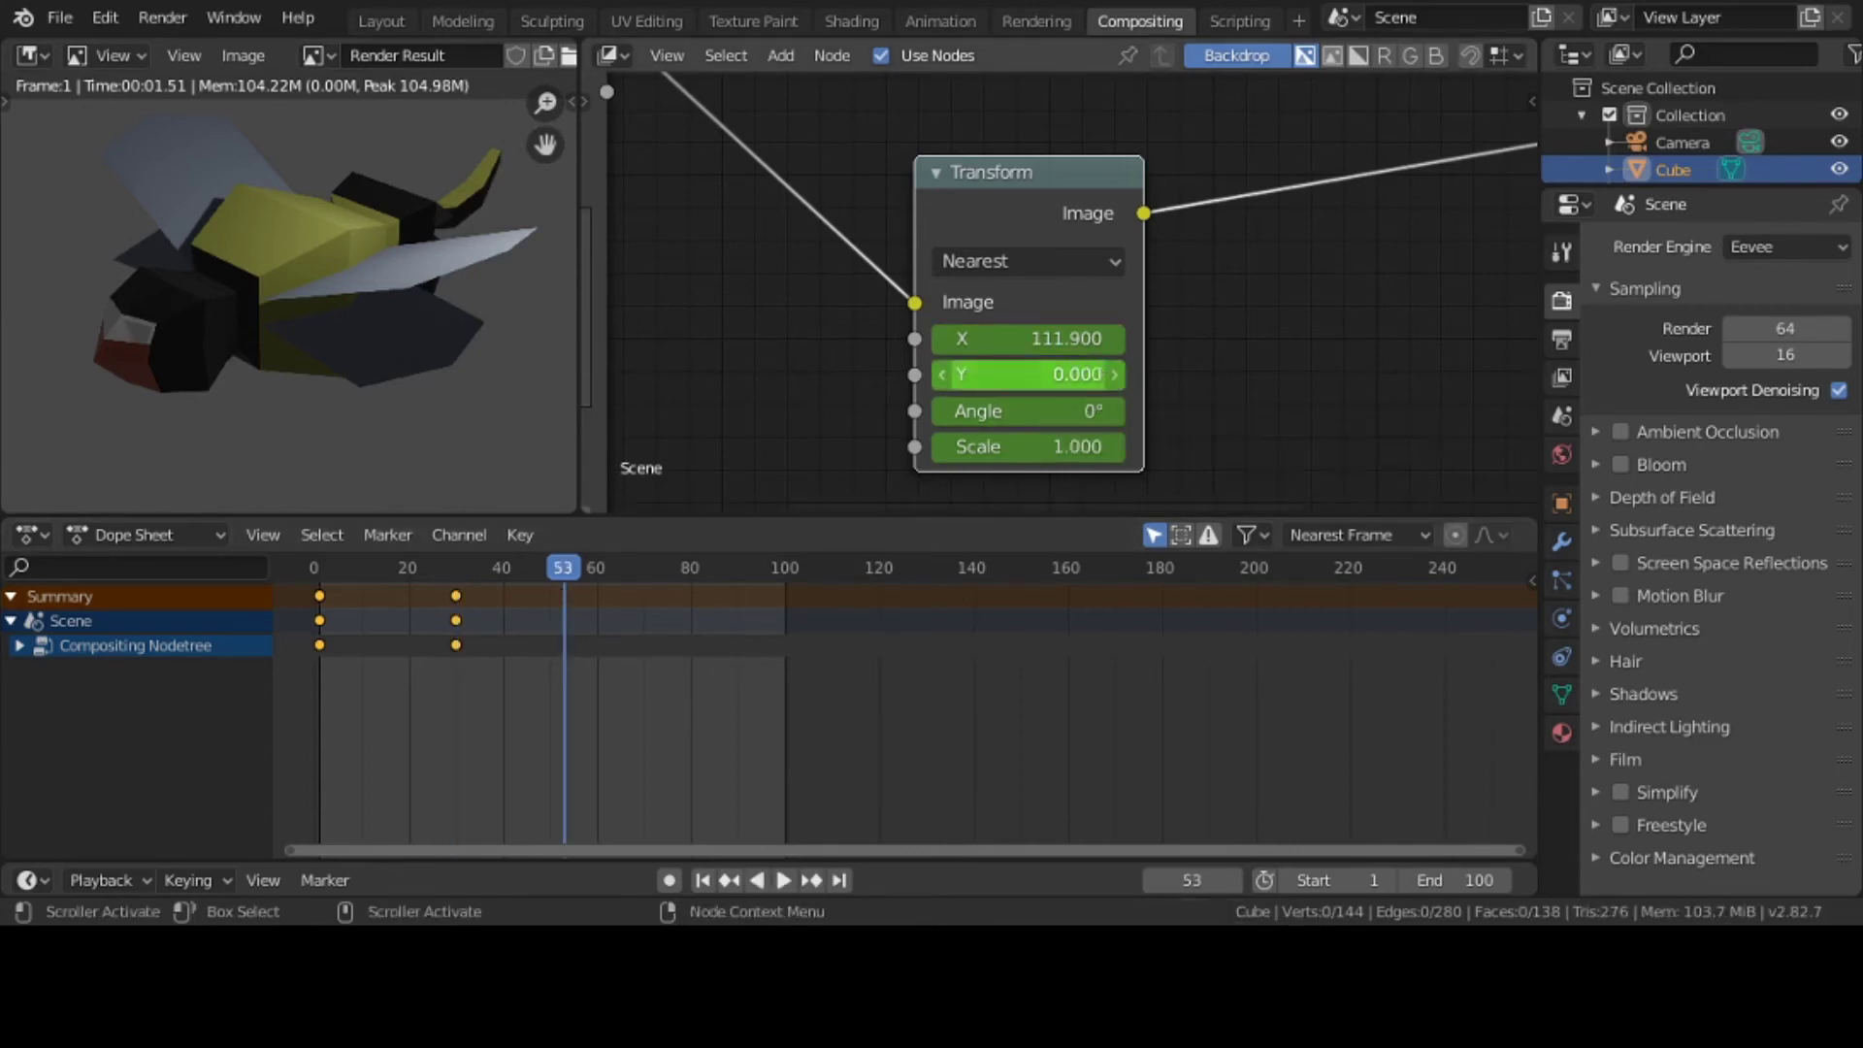
{"action": "left_click_drag", "start_coordinate": [1094, 373], "coordinate": [320, 373]}
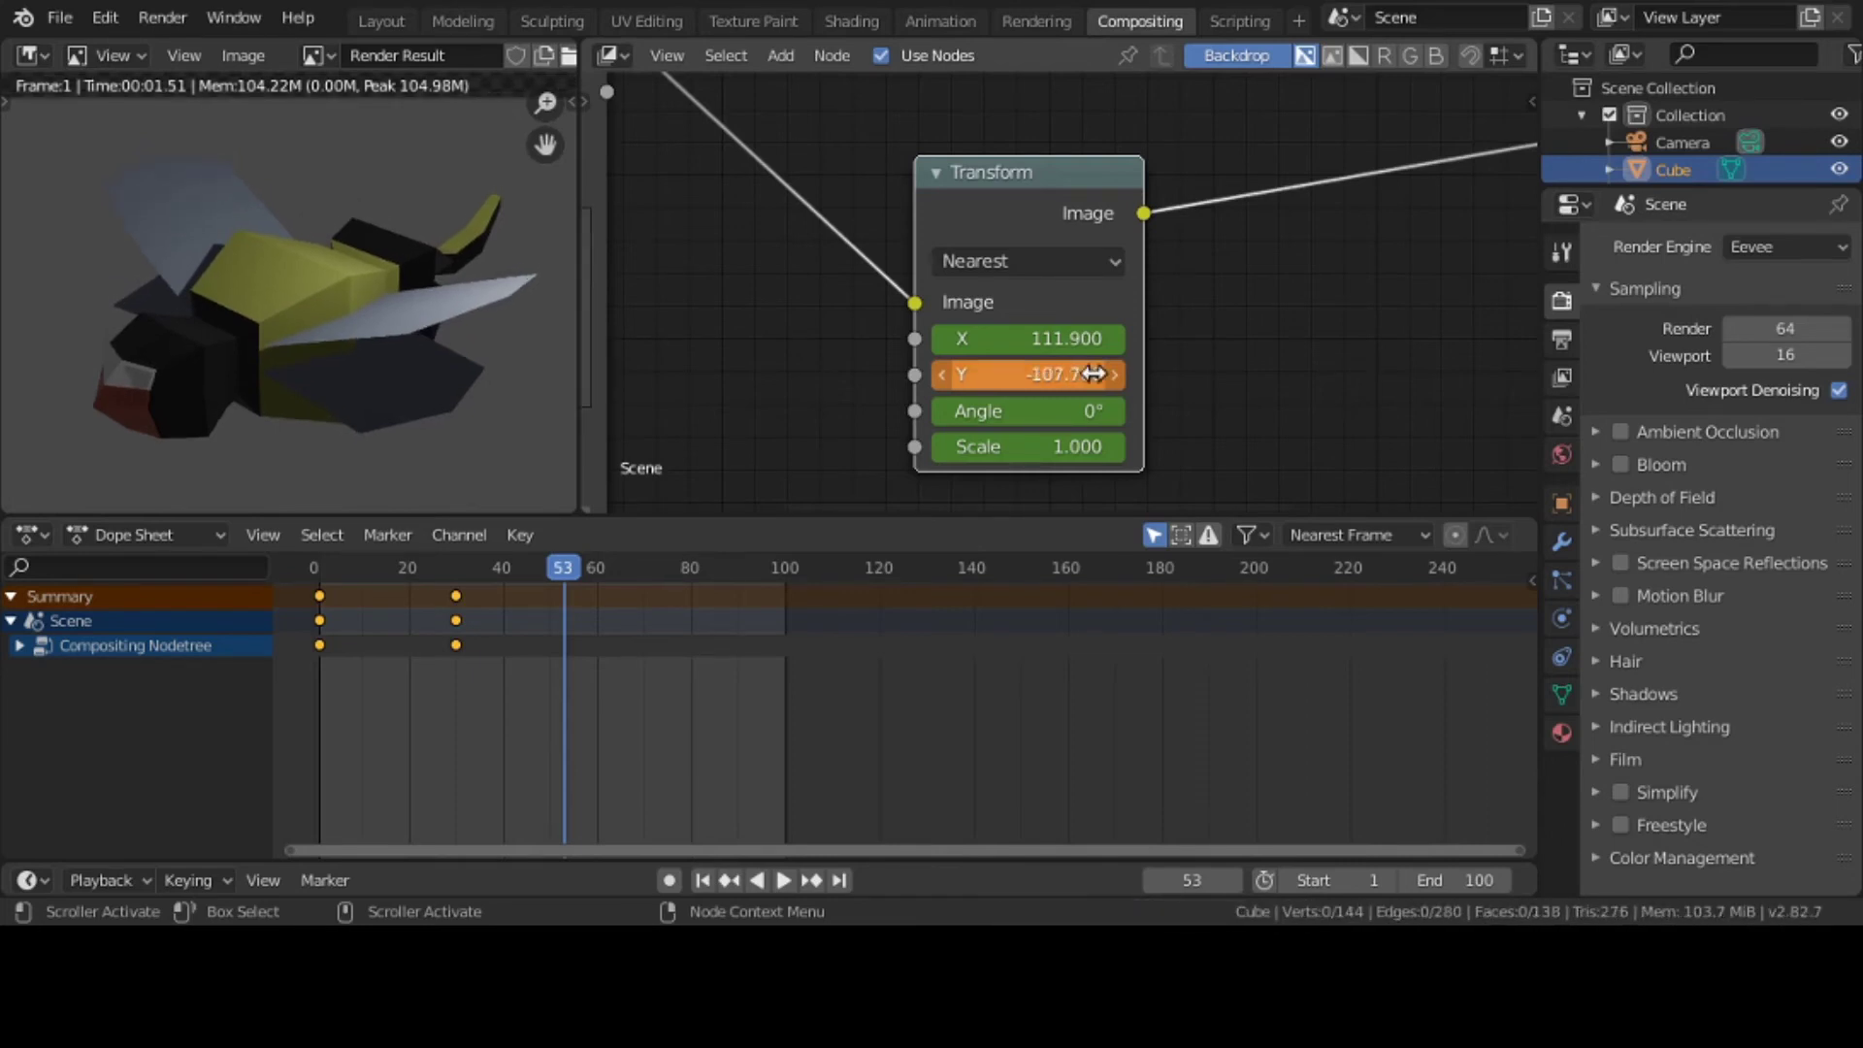
{"action": "key", "text": "i"}
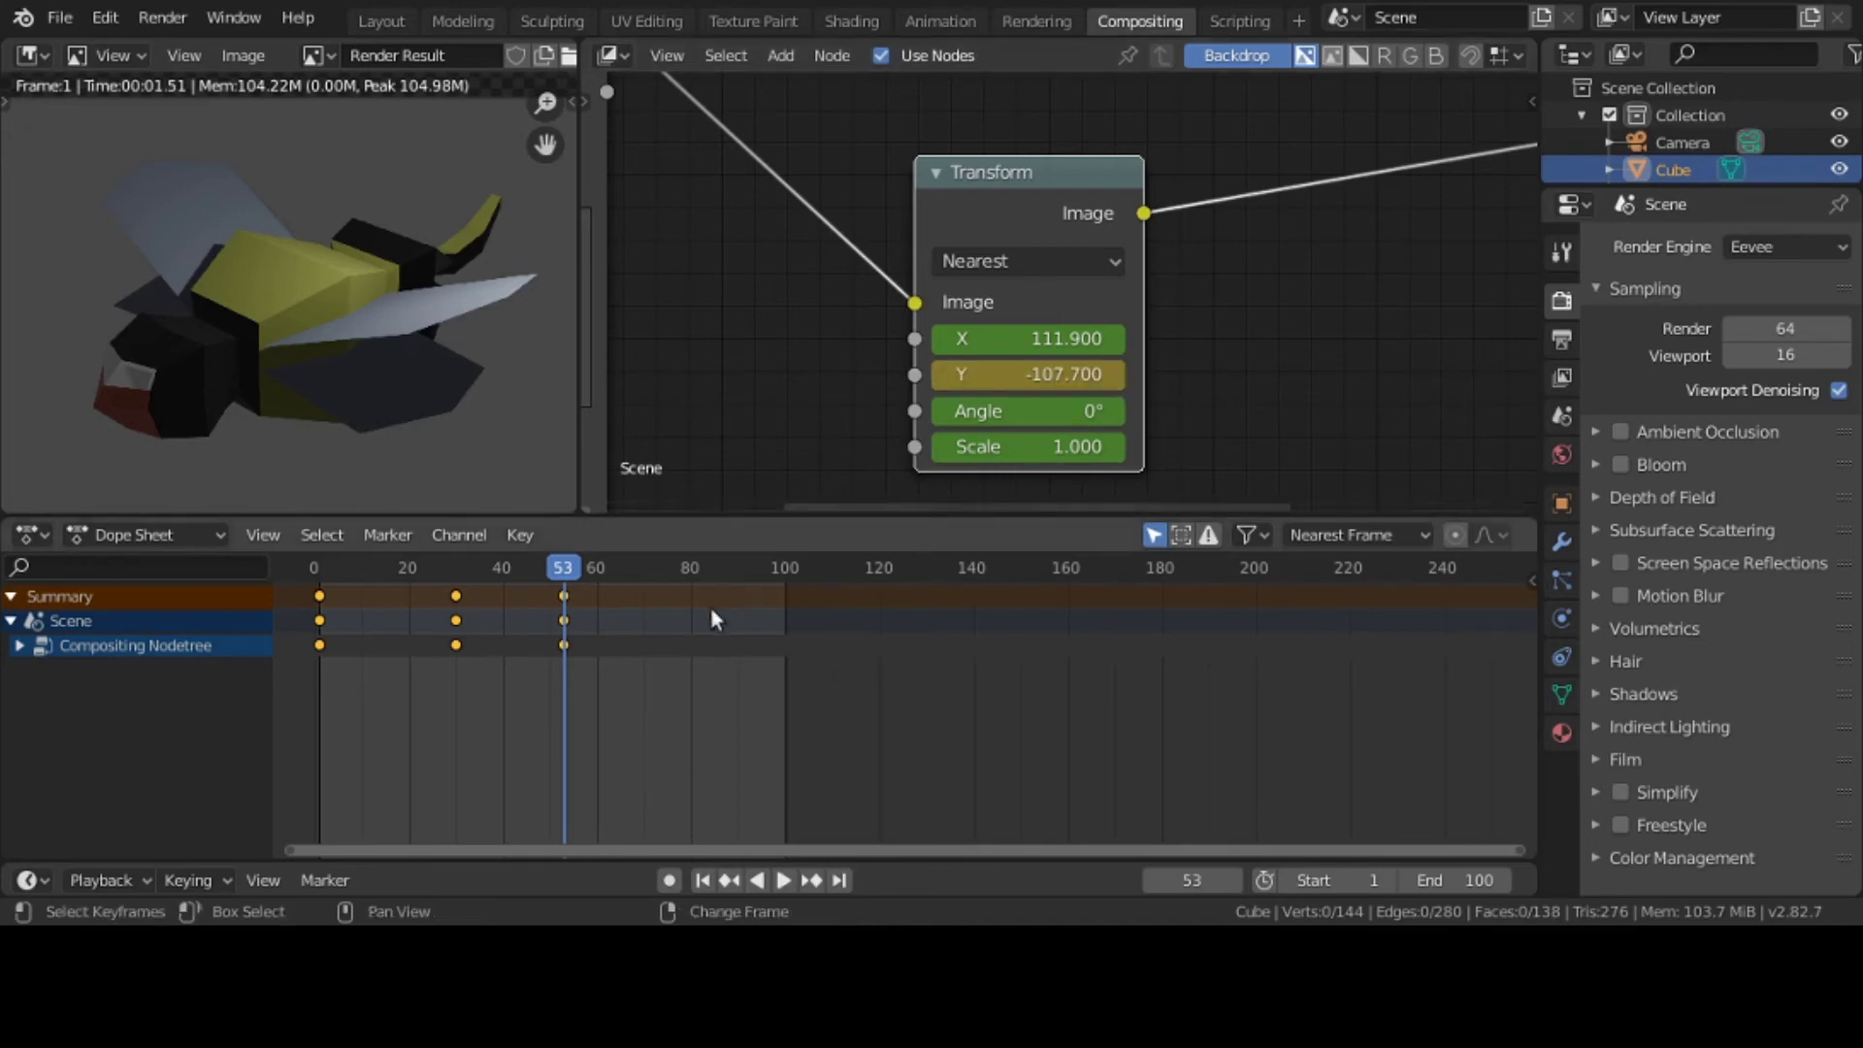
Keyframe angle 17.3° on frame 73 and scale 2.3 on frame 101, then enlarge to 2.8
{"action": "right_click", "coordinate": [656, 629]}
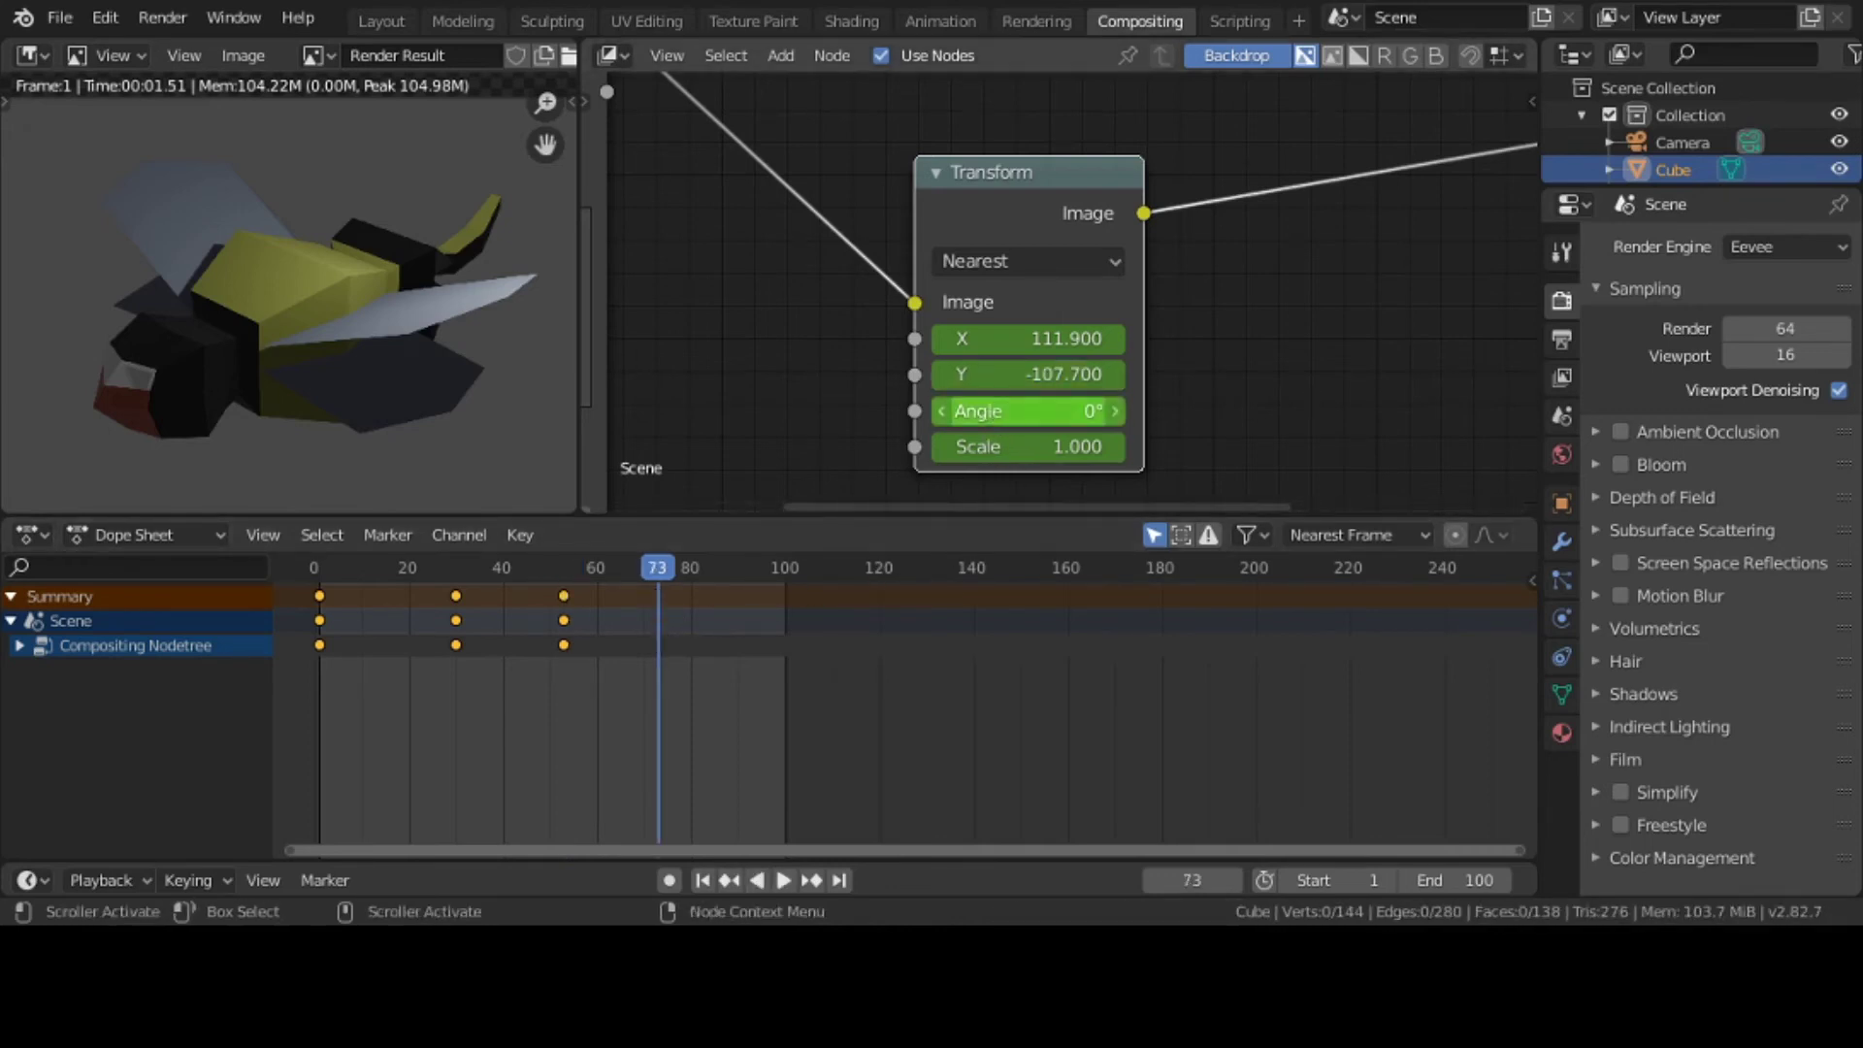
{"action": "left_click_drag", "start_coordinate": [1029, 411], "coordinate": [1112, 410]}
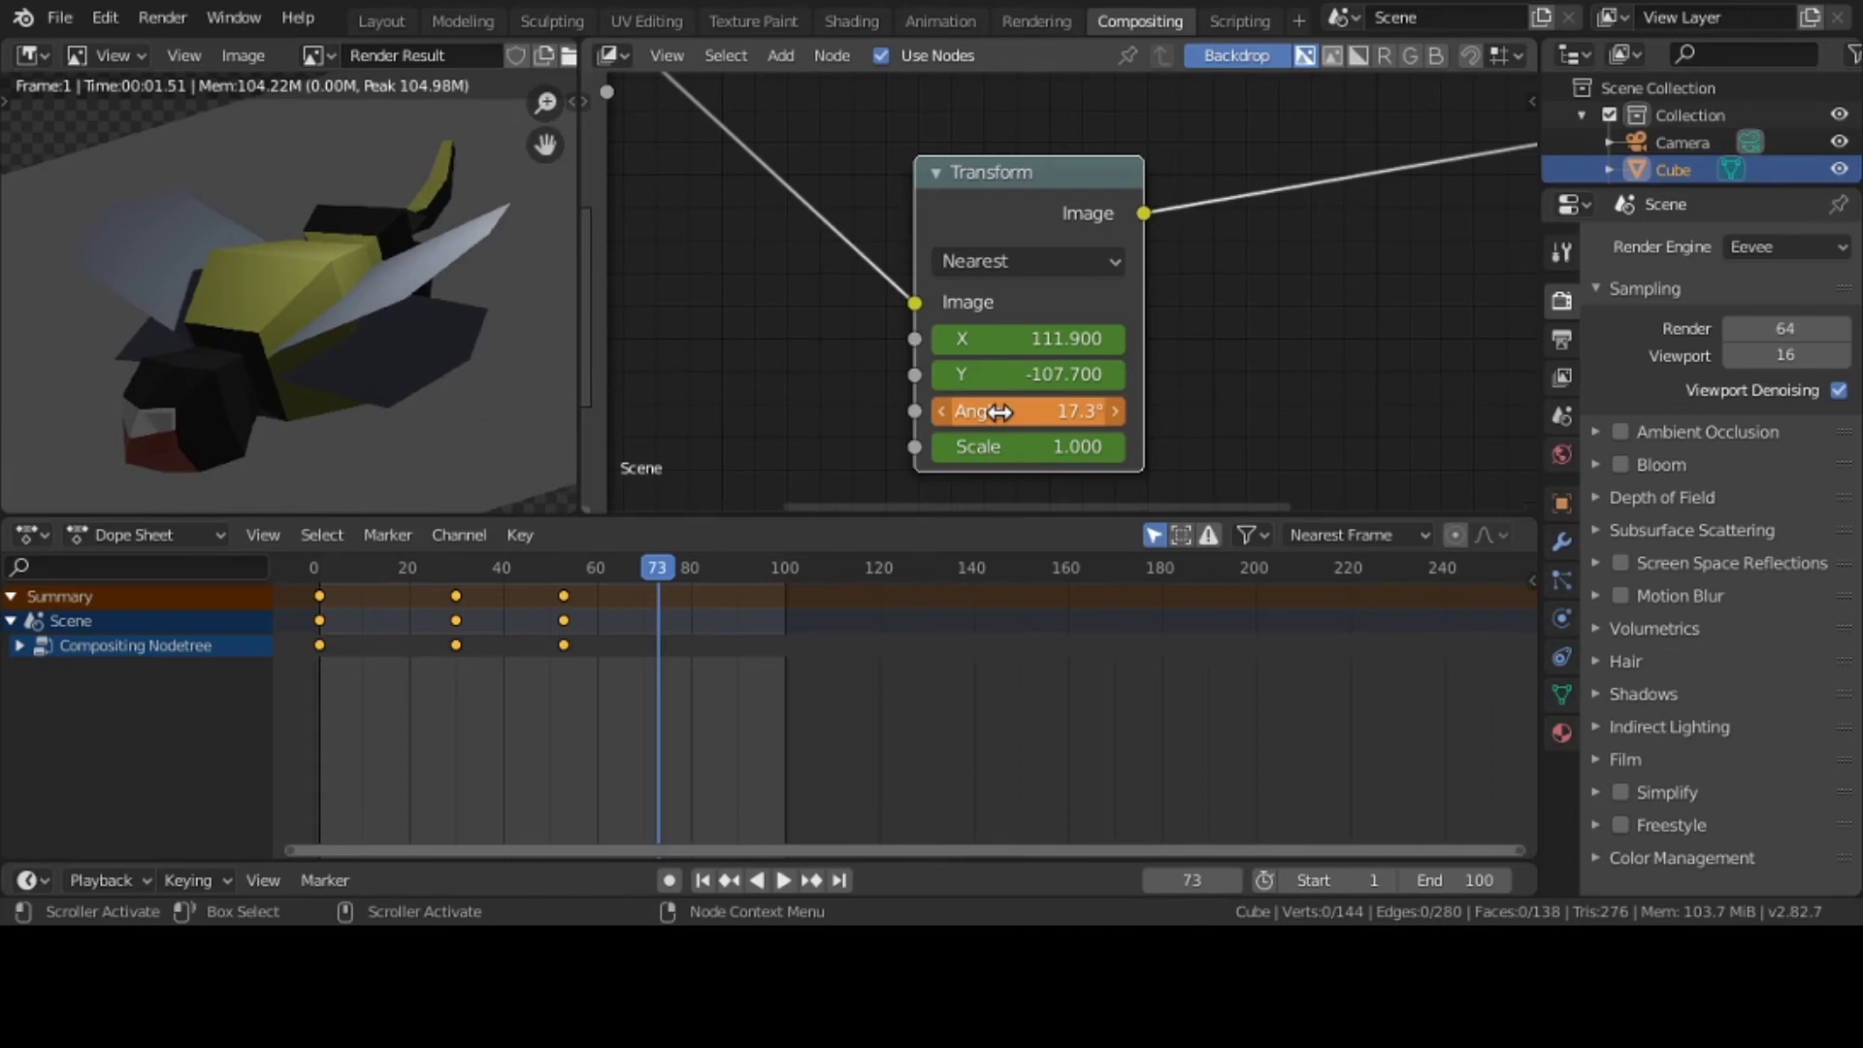
{"action": "key", "text": "i"}
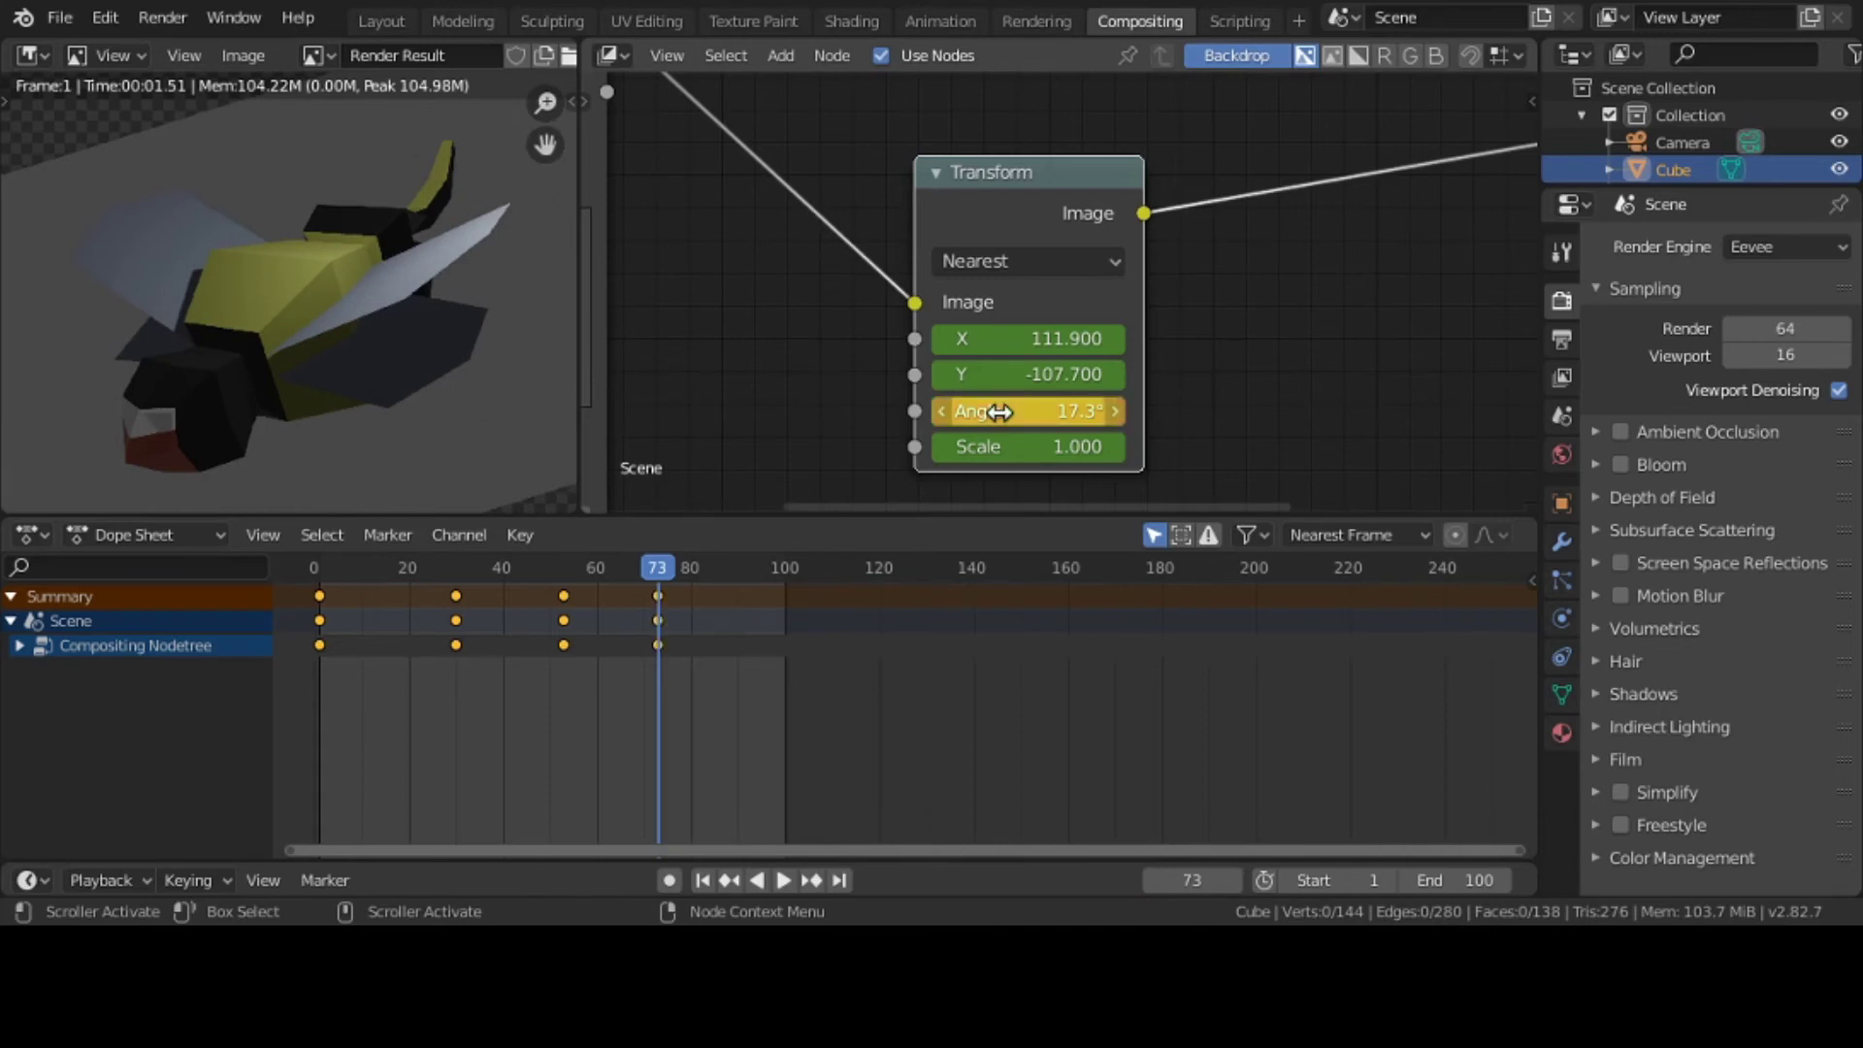
{"action": "left_click", "coordinate": [789, 621]}
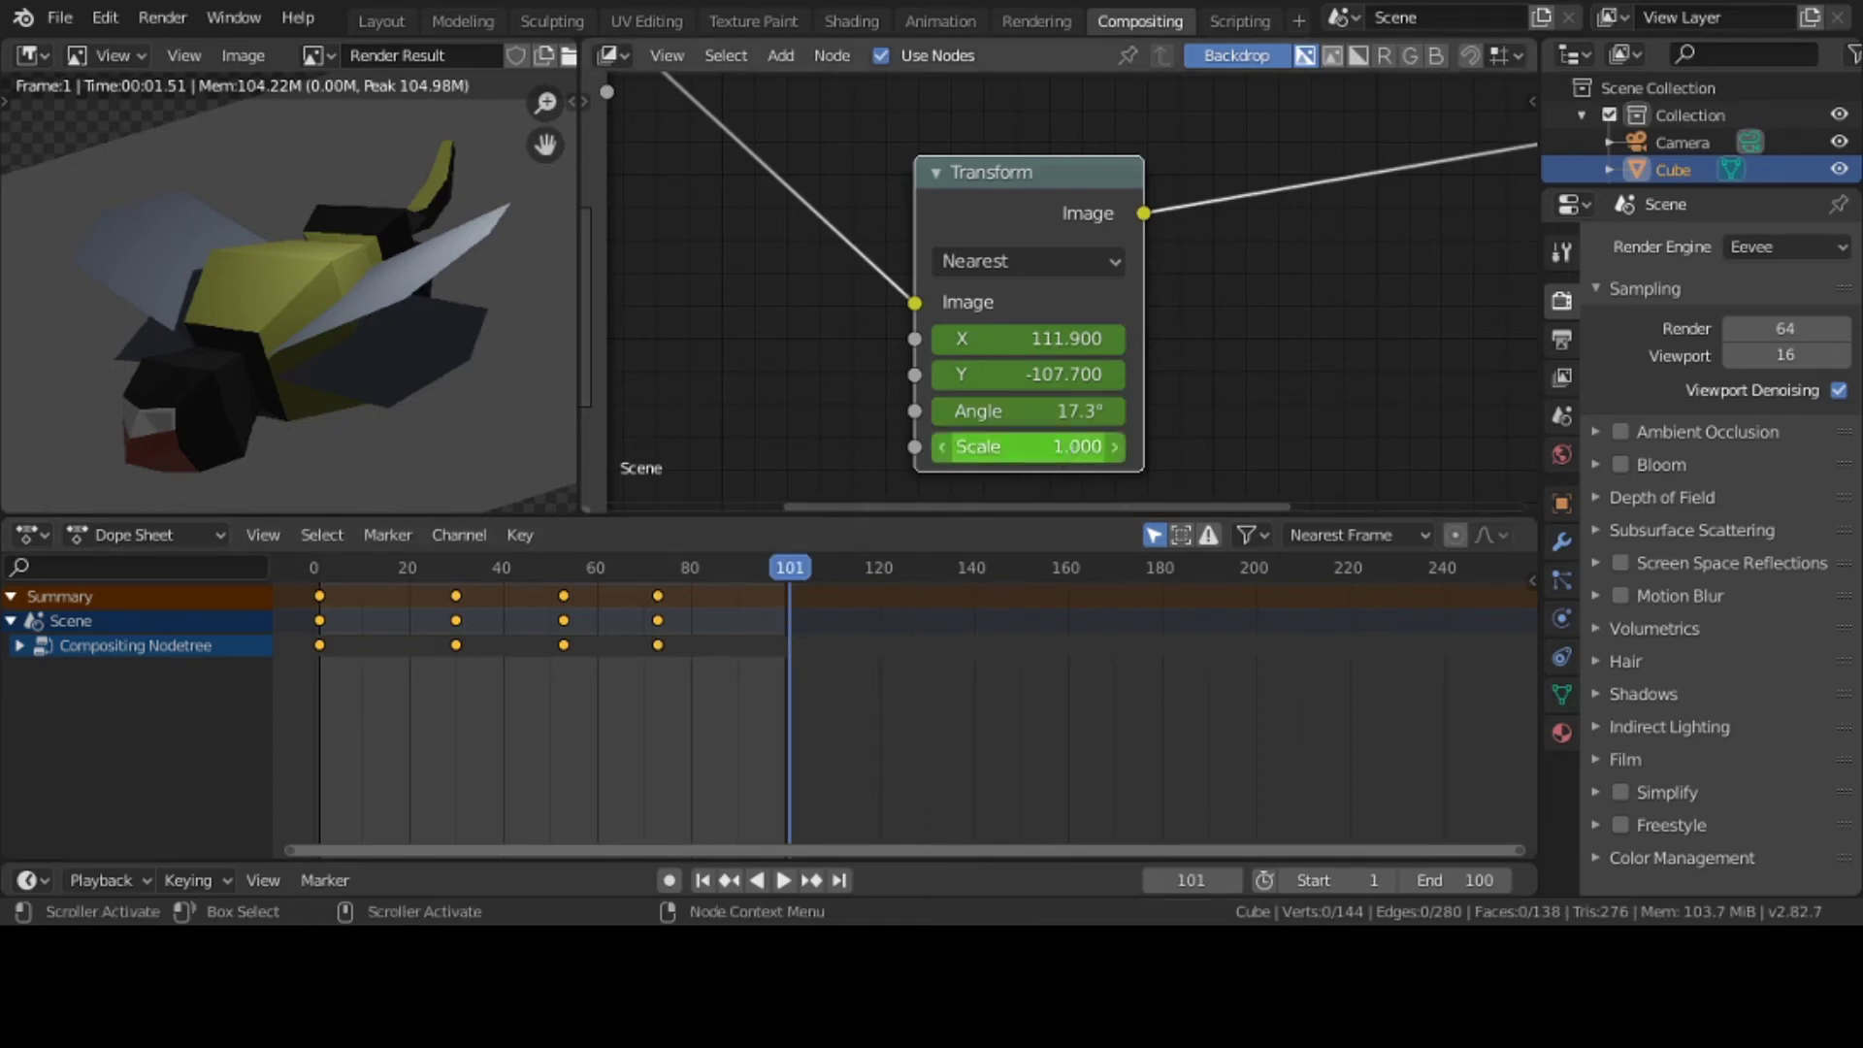
{"action": "left_click_drag", "start_coordinate": [1028, 446], "coordinate": [1096, 446]}
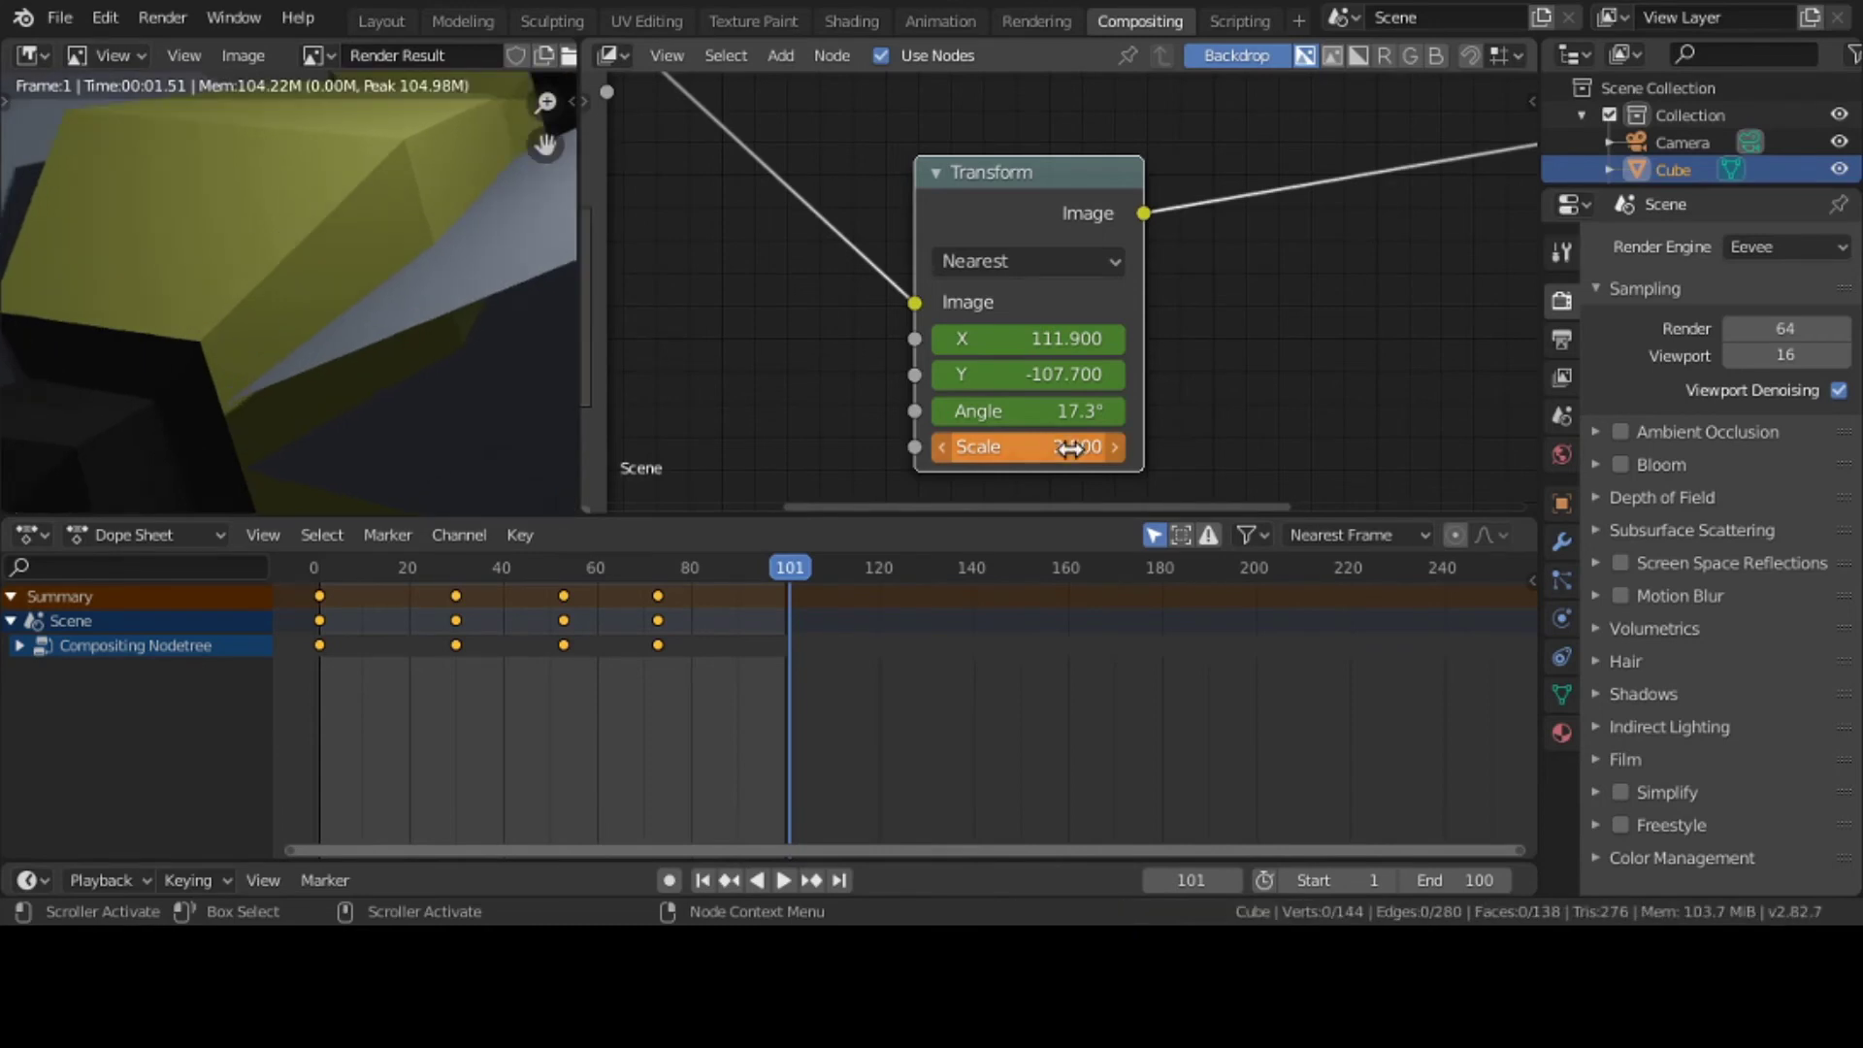
{"action": "key", "text": "i"}
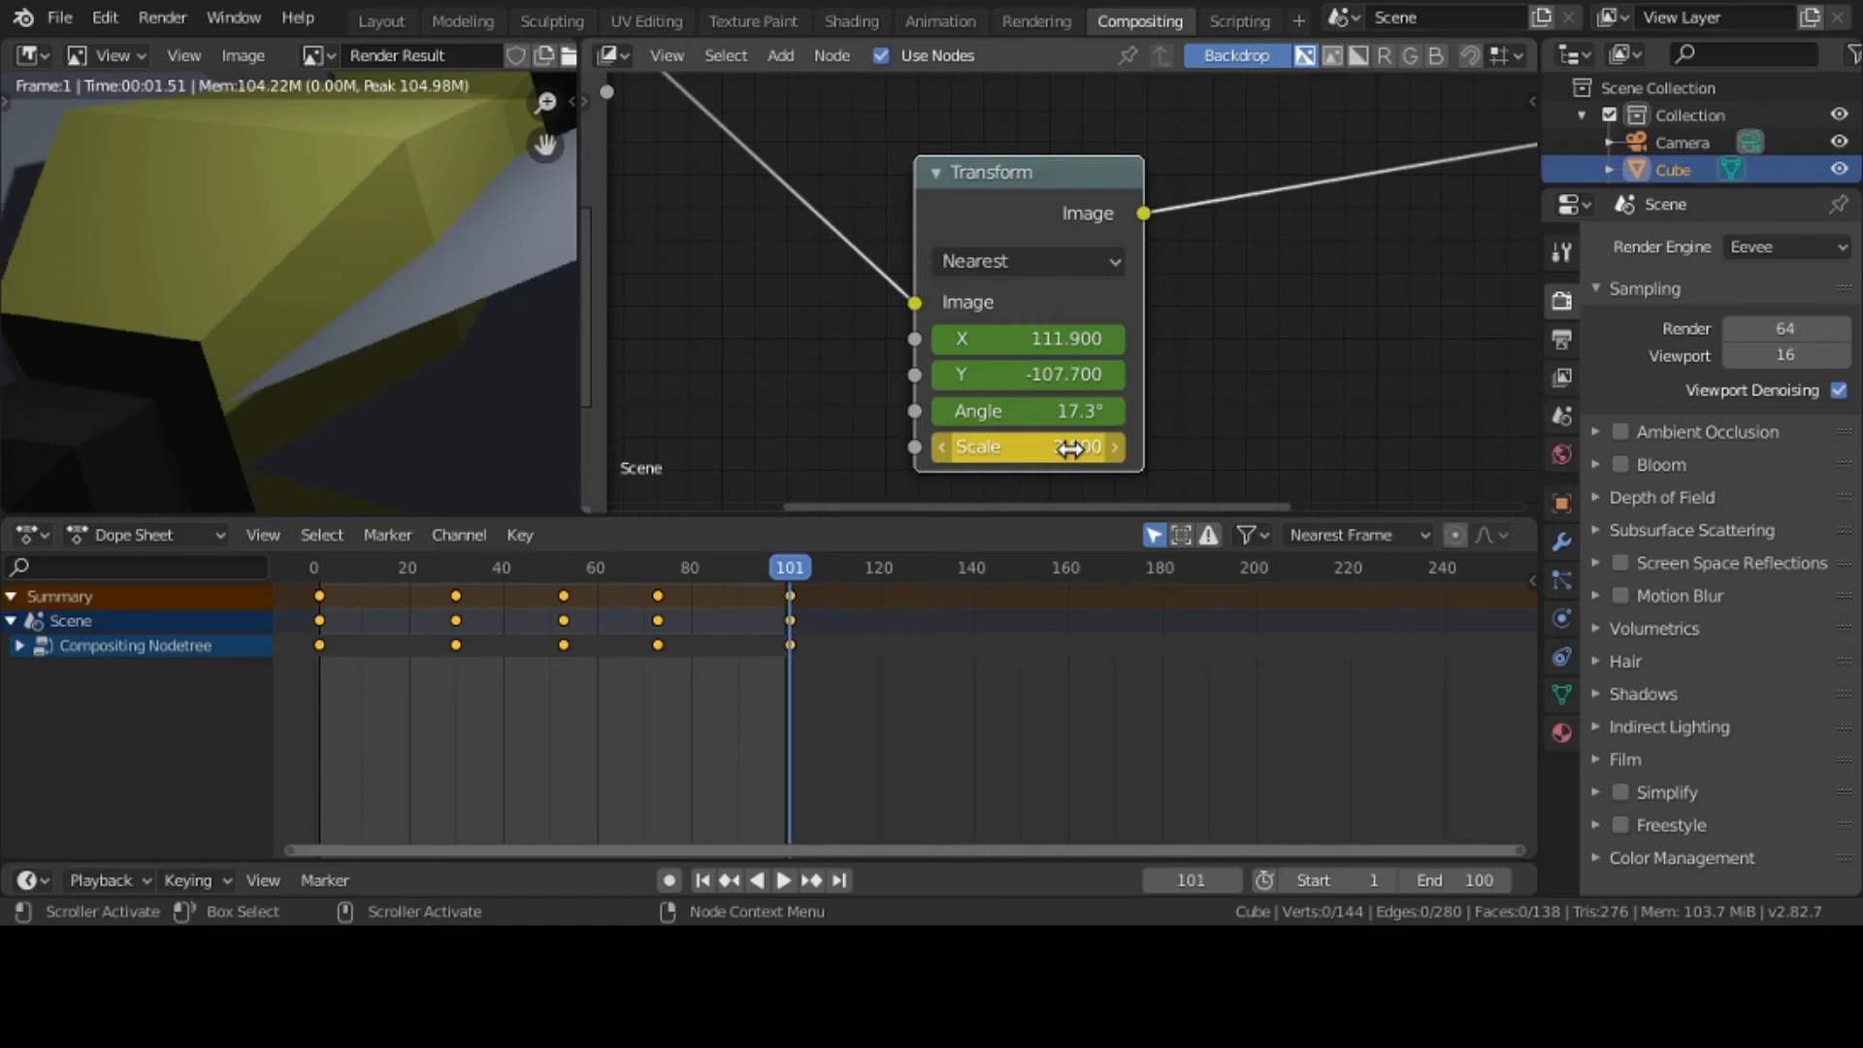
{"action": "left_click_drag", "start_coordinate": [1070, 448], "coordinate": [1126, 448]}
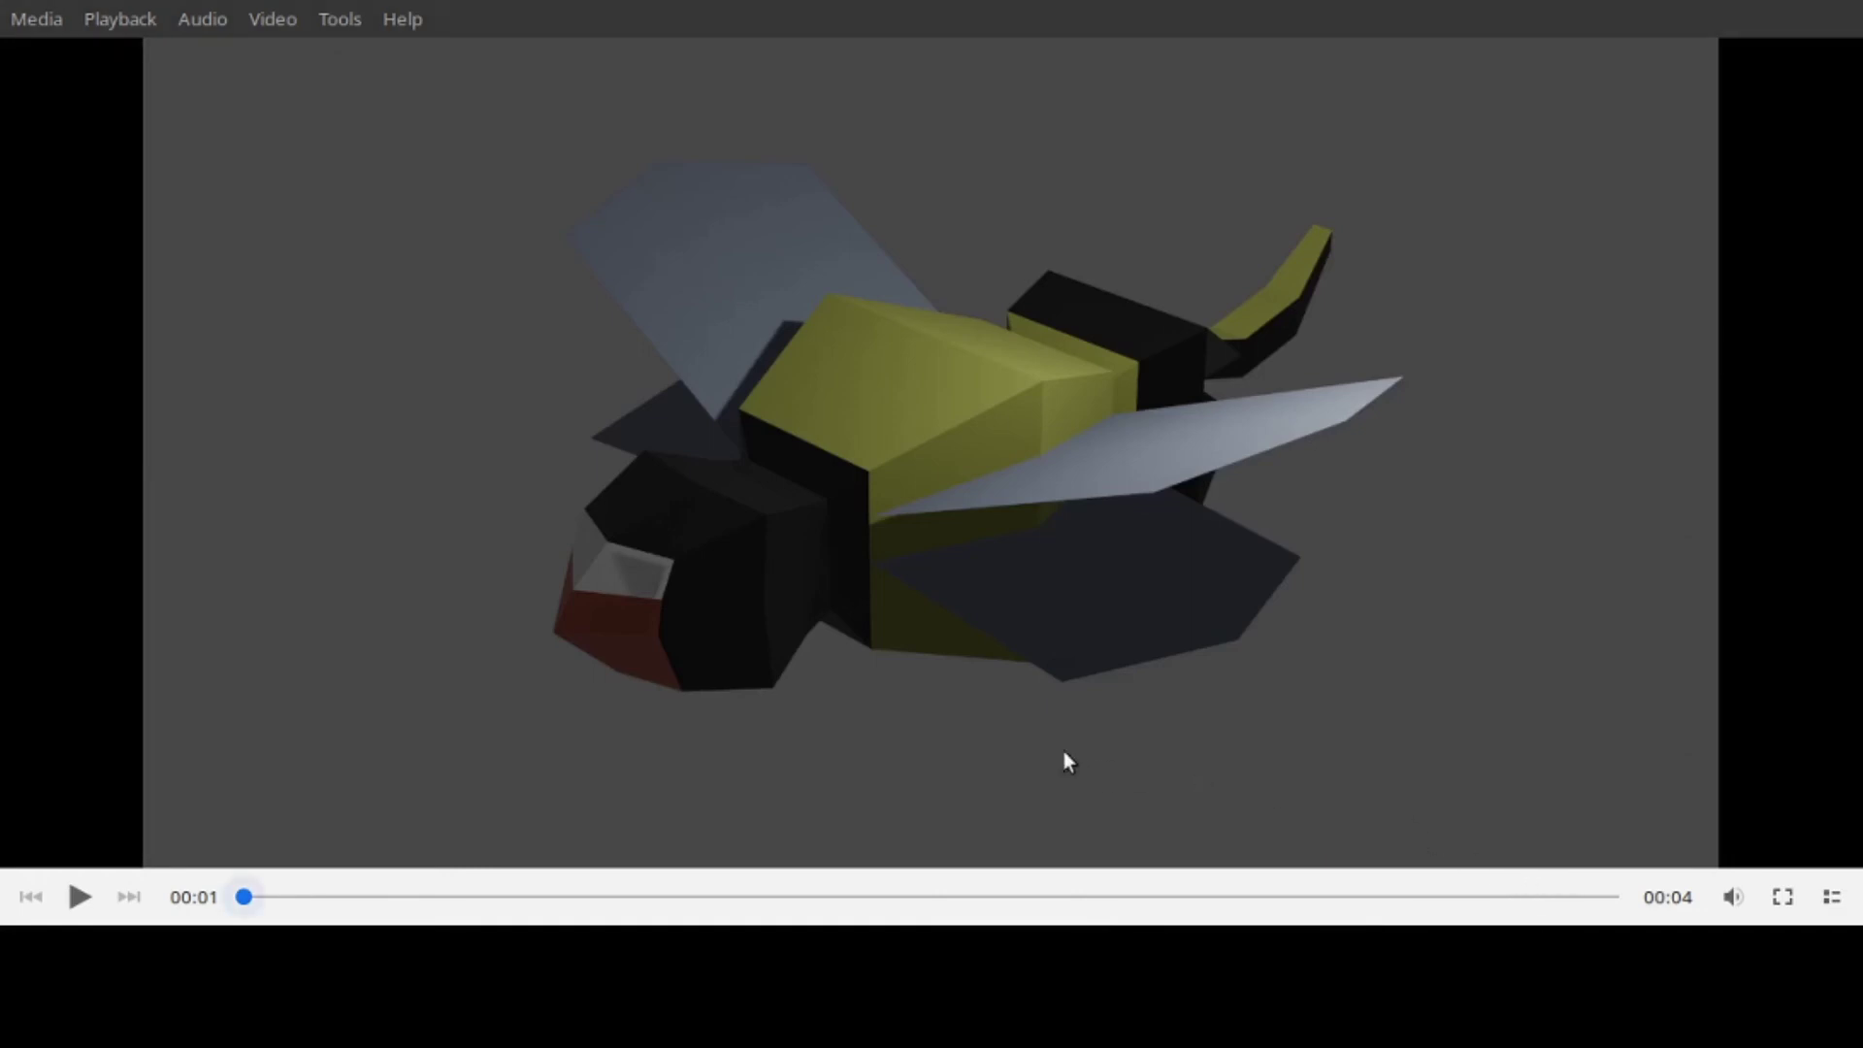
Play the rendered bee animation in VLC media player
{"action": "left_click", "coordinate": [79, 899]}
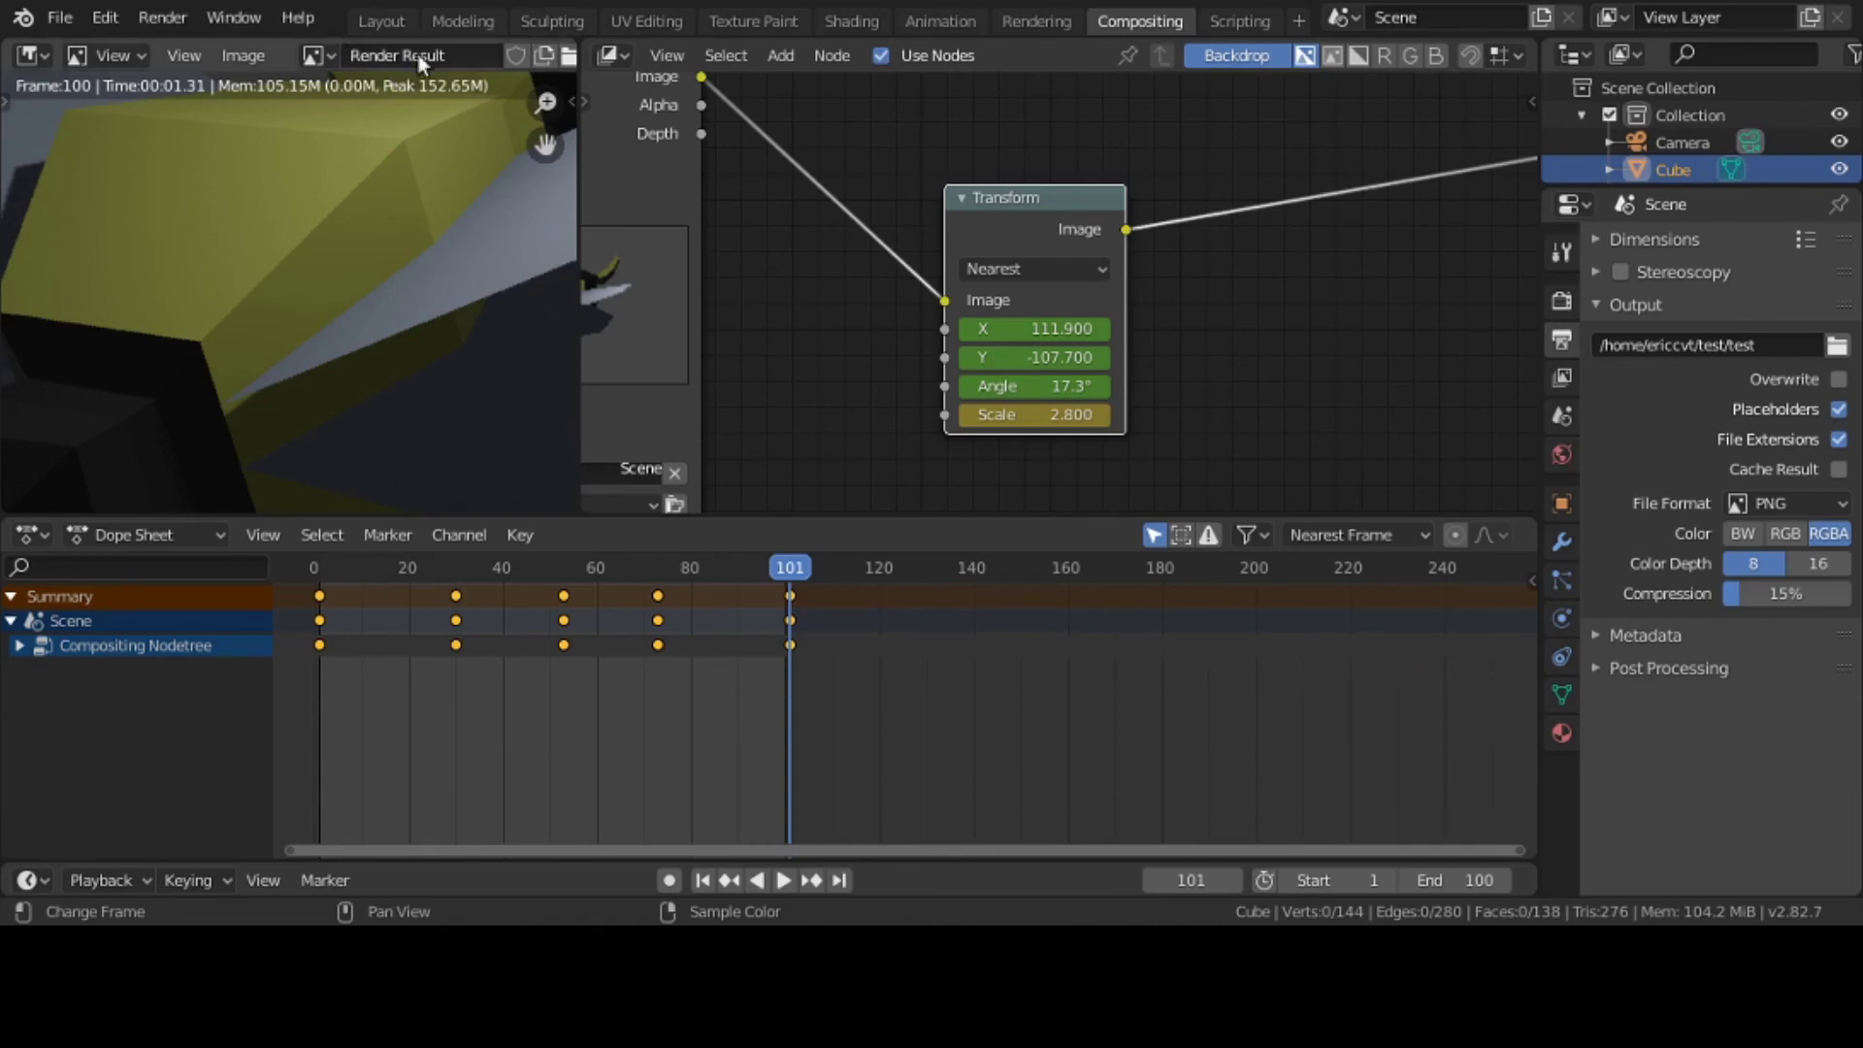
{"action": "left_click", "coordinate": [396, 22]}
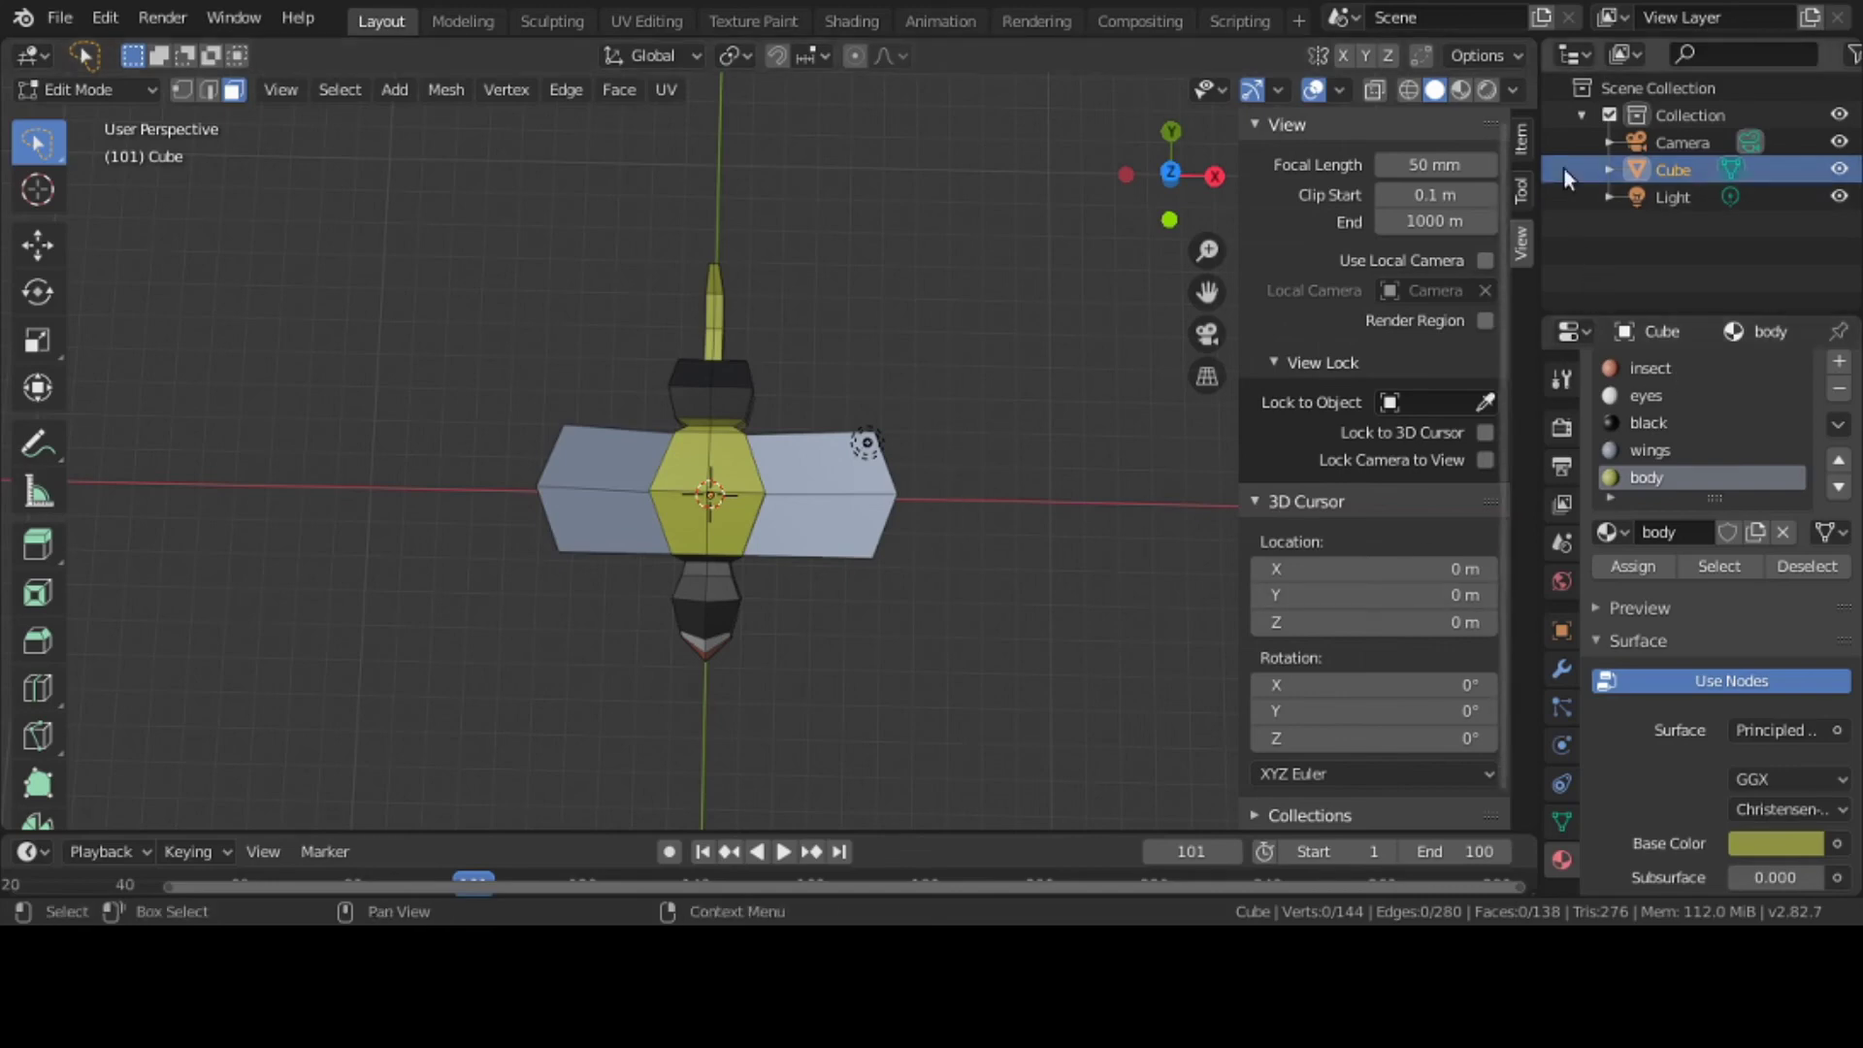
{"action": "left_click", "coordinate": [1522, 141]}
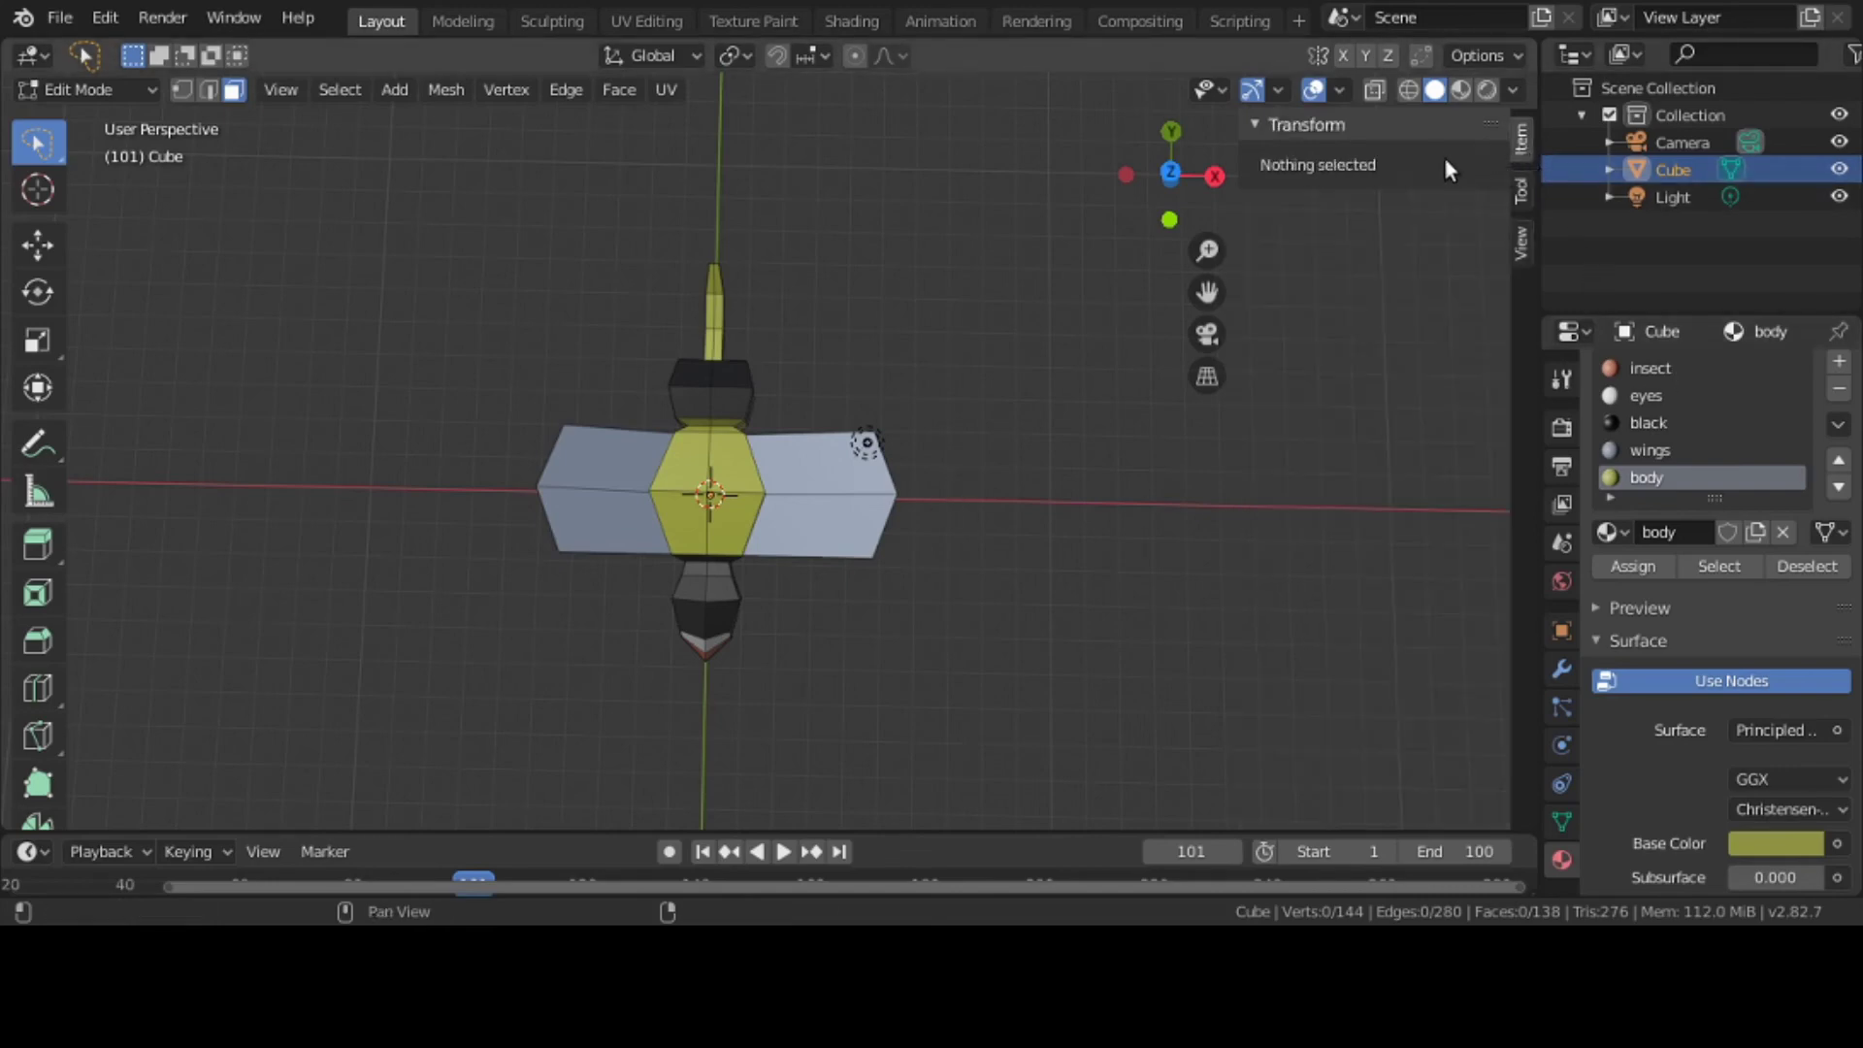
{"action": "left_click", "coordinate": [1521, 191]}
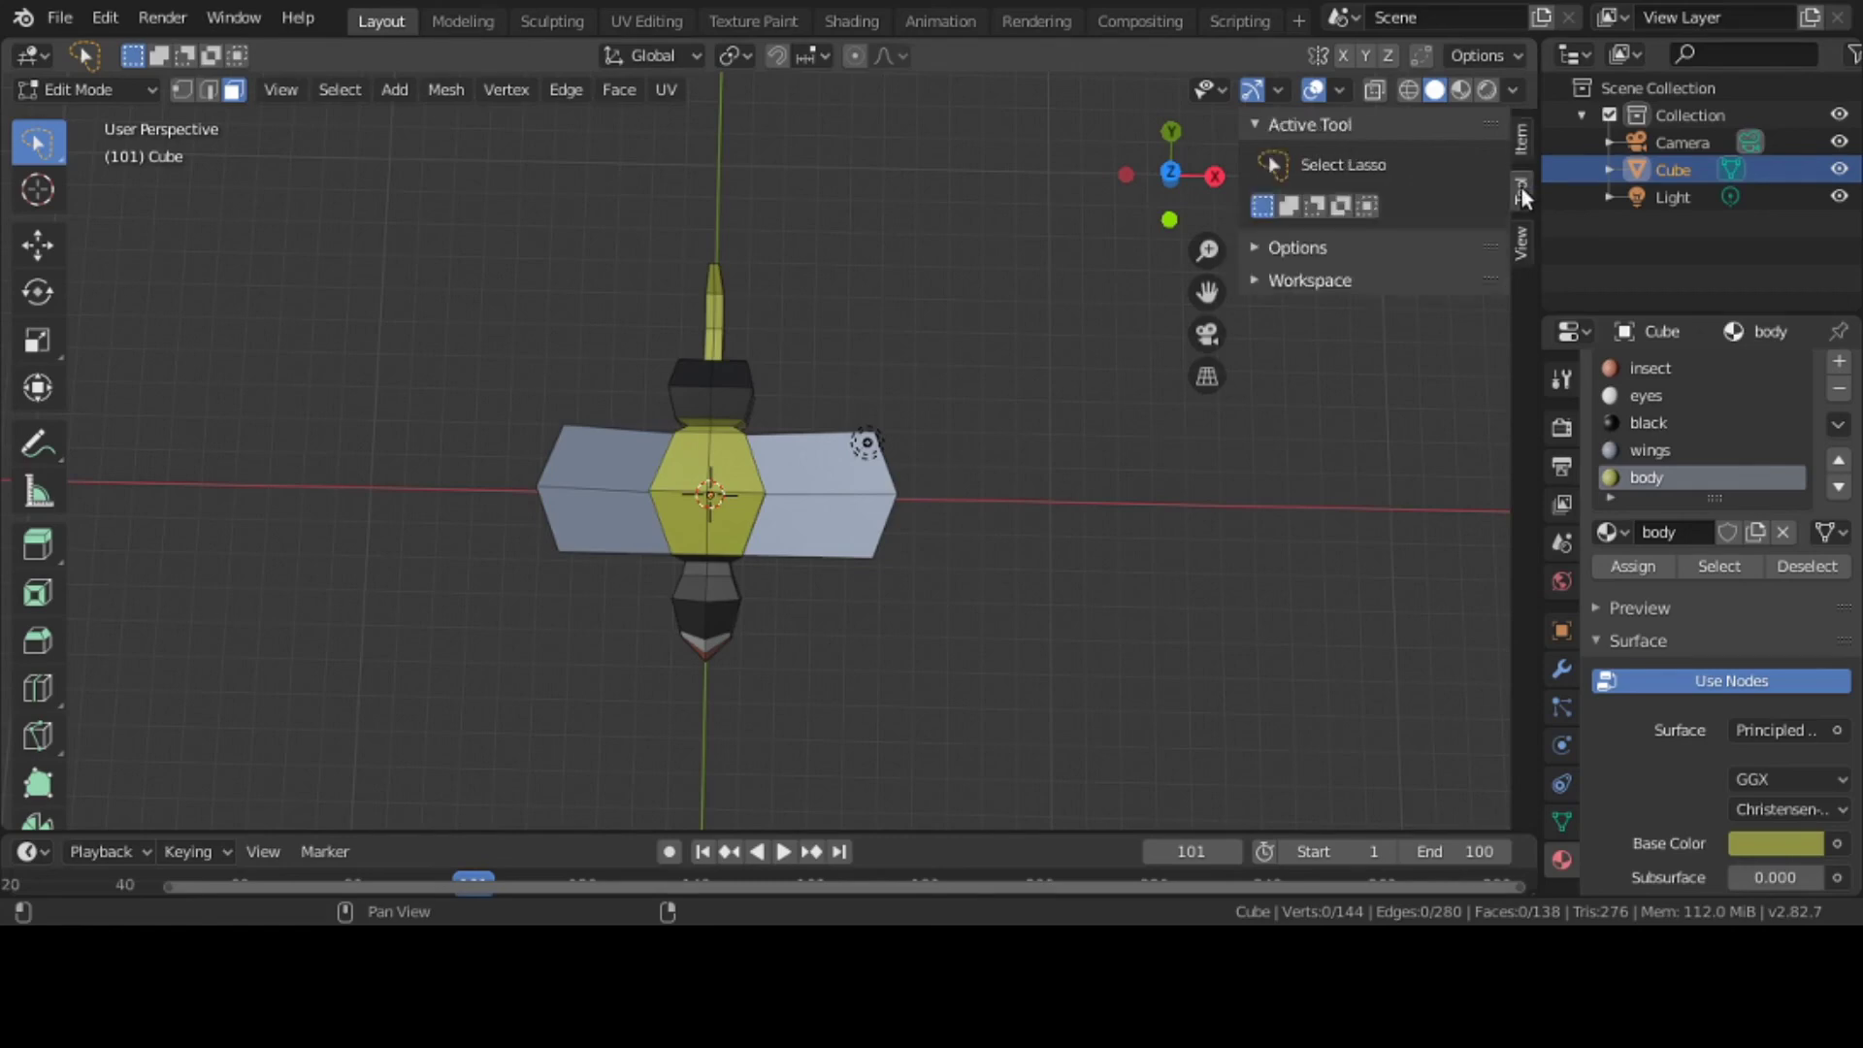
{"action": "left_click", "coordinate": [1522, 231]}
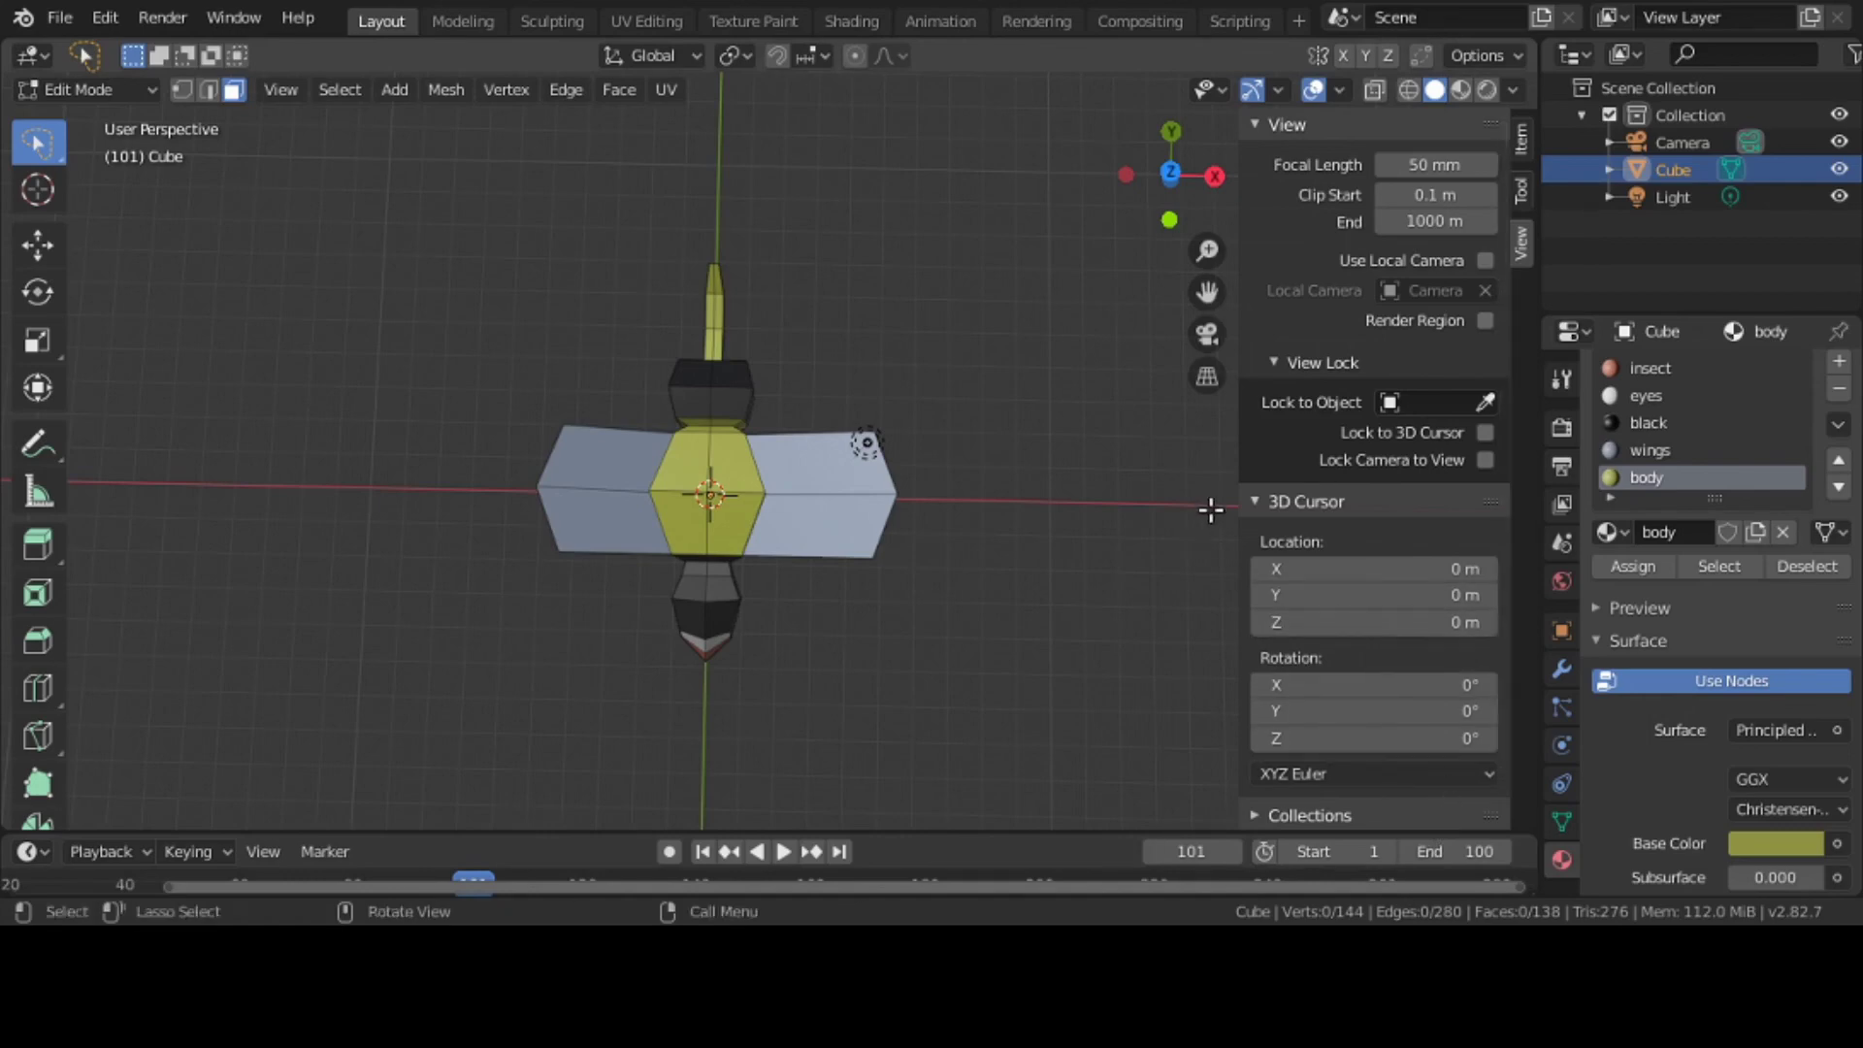
{"action": "left_click", "coordinate": [1126, 19]}
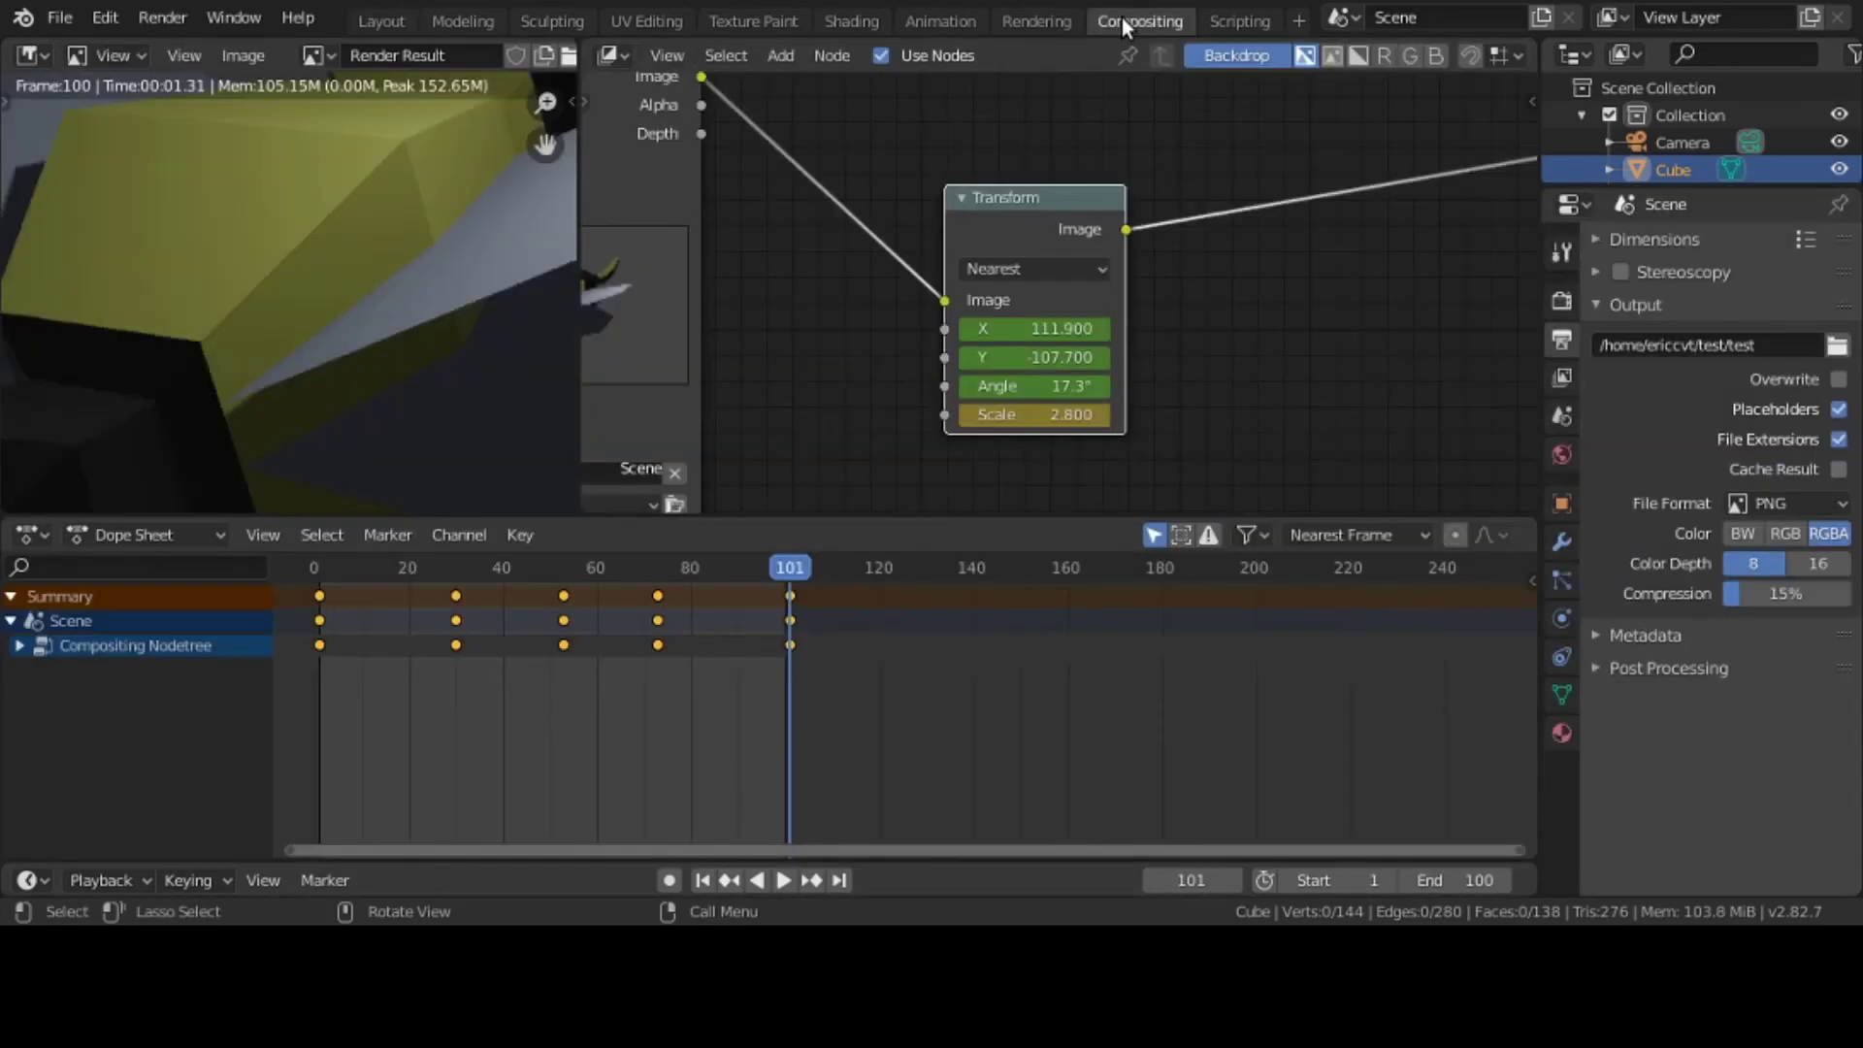